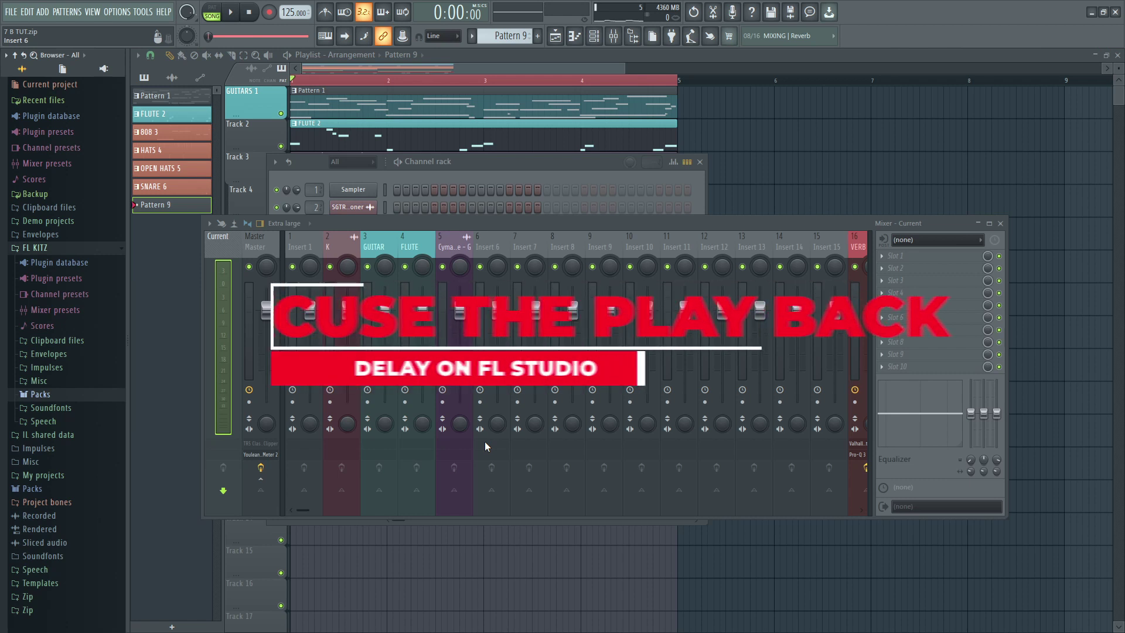
Play the beat briefly, then close the mixer and channel rack and stop playback.
{"action": "key", "text": "space"}
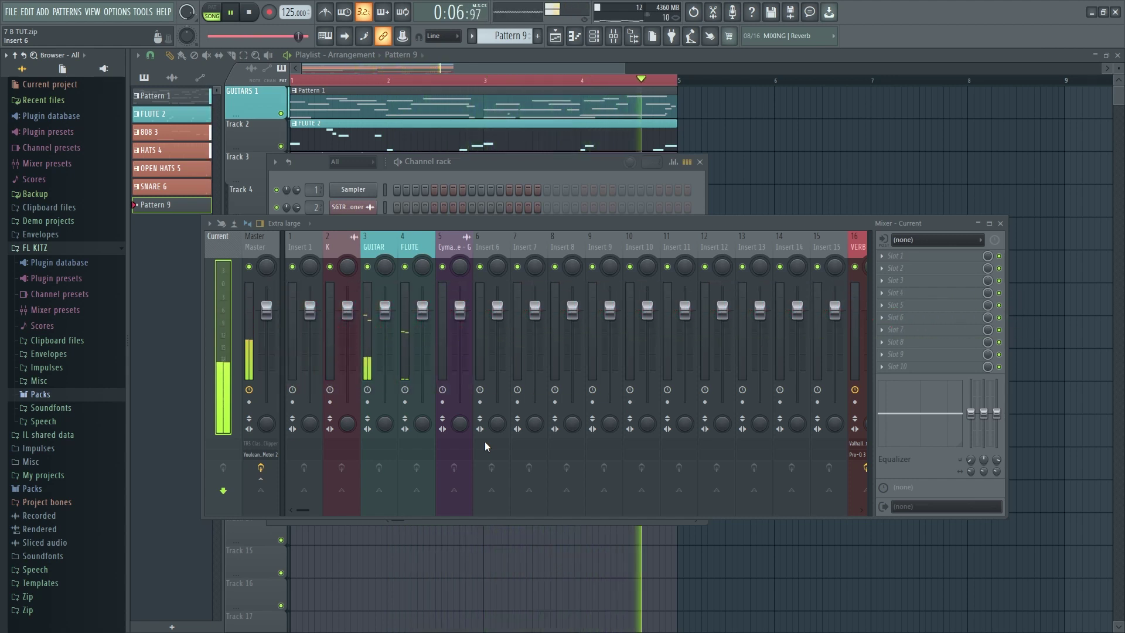
{"action": "key", "text": "F12"}
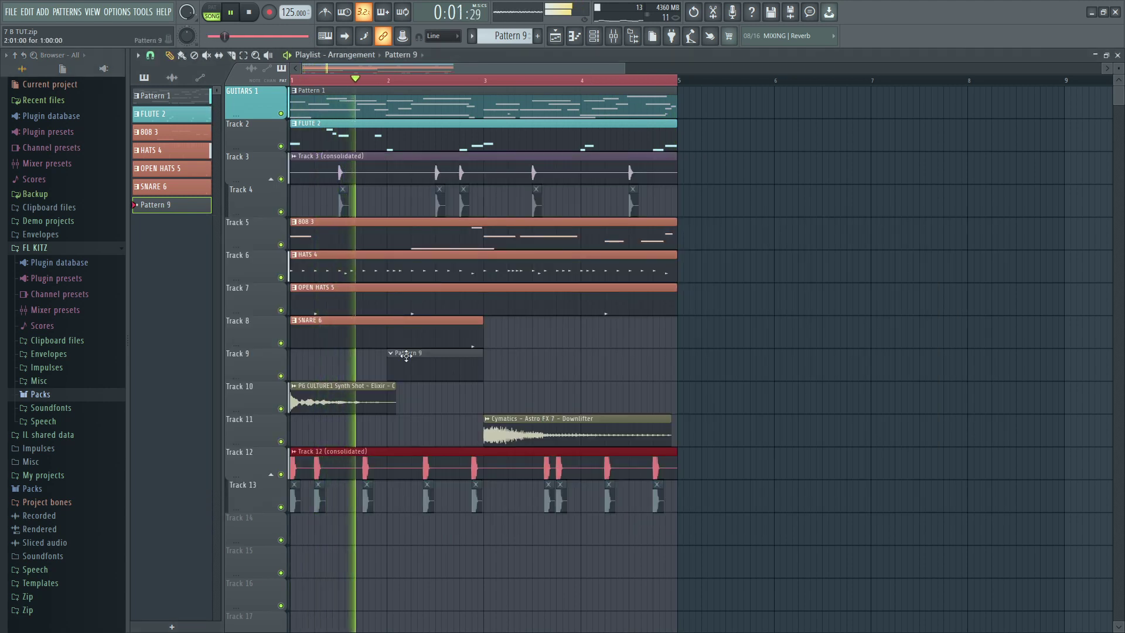
{"action": "key", "text": "space"}
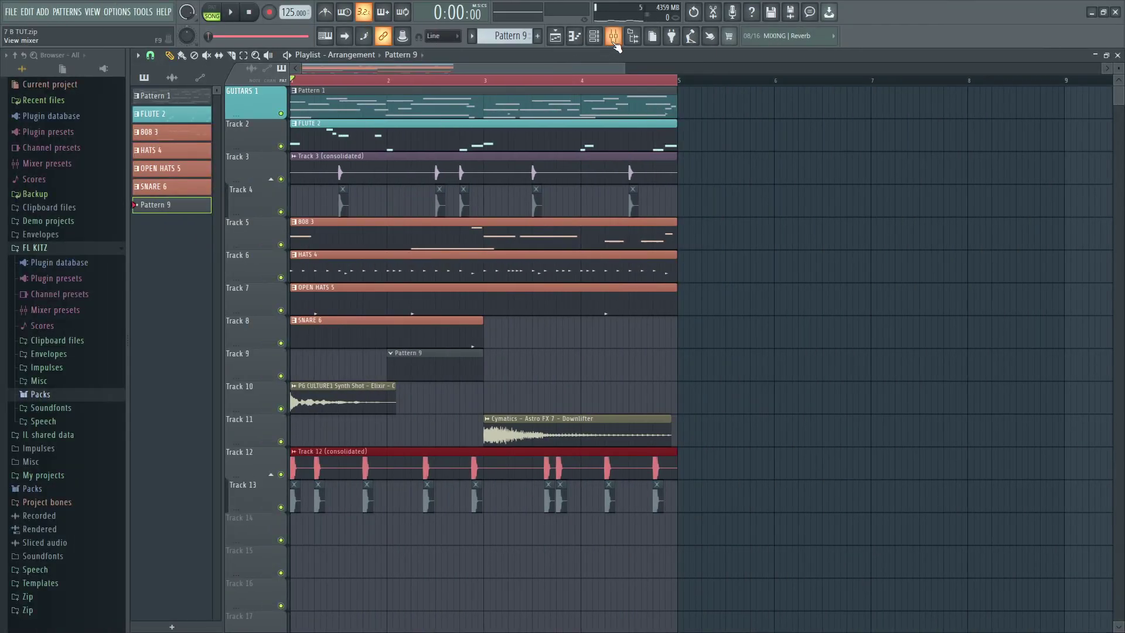
Bring up the mixer from the toolbar while the arrangement plays.
{"action": "left_click", "coordinate": [613, 36]}
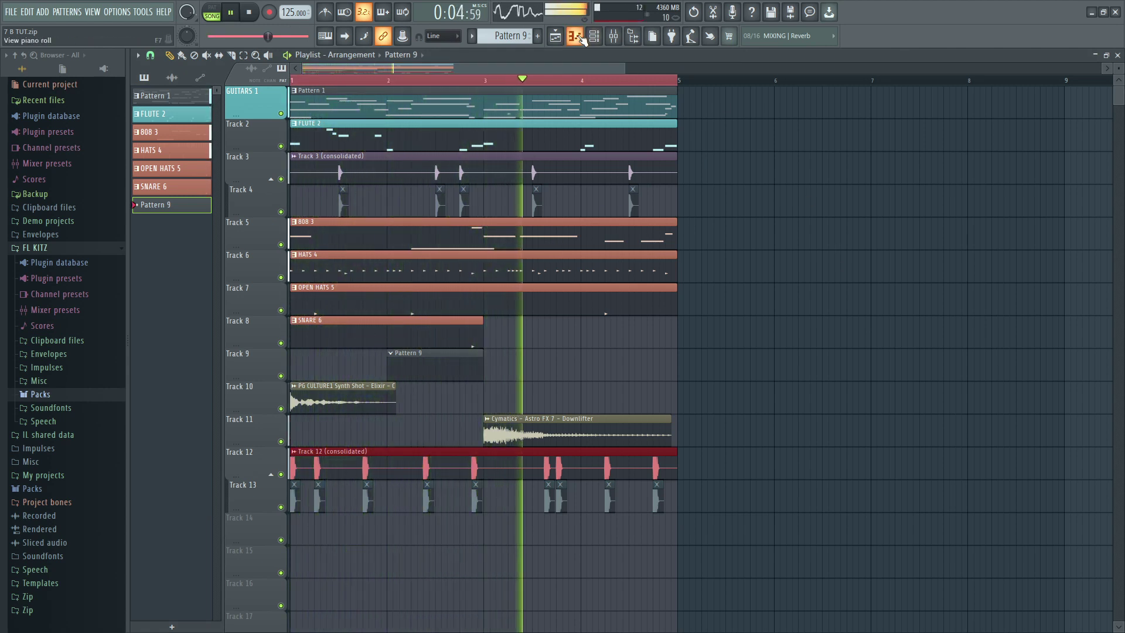
Loop Pattern 1 in pattern mode with the channel rack widened beside the mixer.
{"action": "key", "text": "space"}
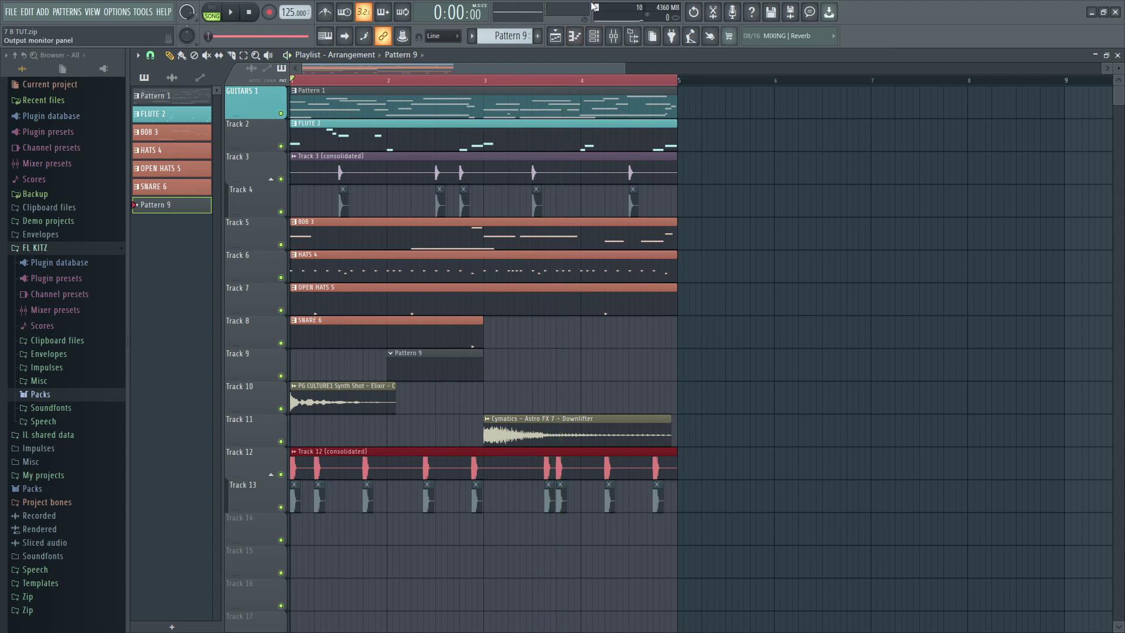
{"action": "key", "text": "ctrl+z"}
{"action": "left_click", "coordinate": [594, 36]}
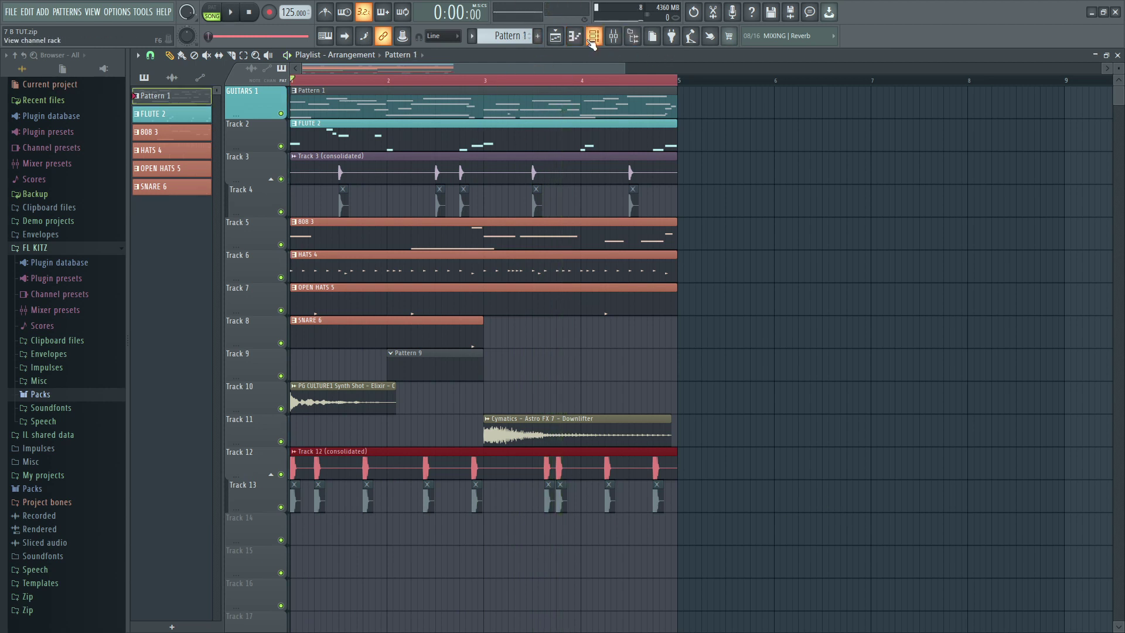
{"action": "key", "text": "l"}
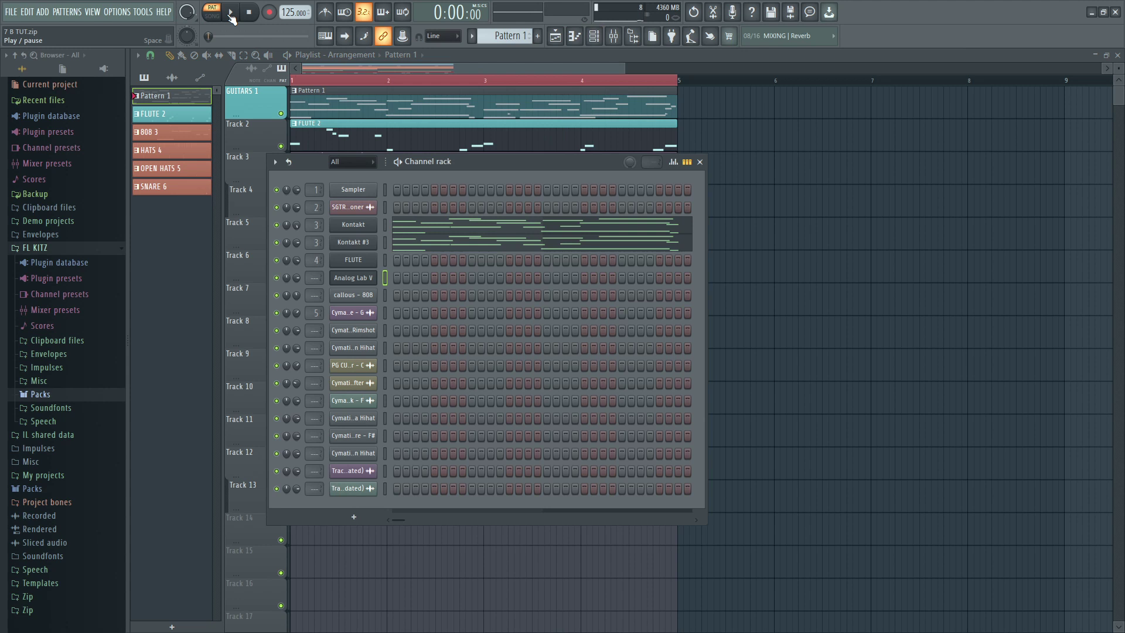
{"action": "key", "text": "space"}
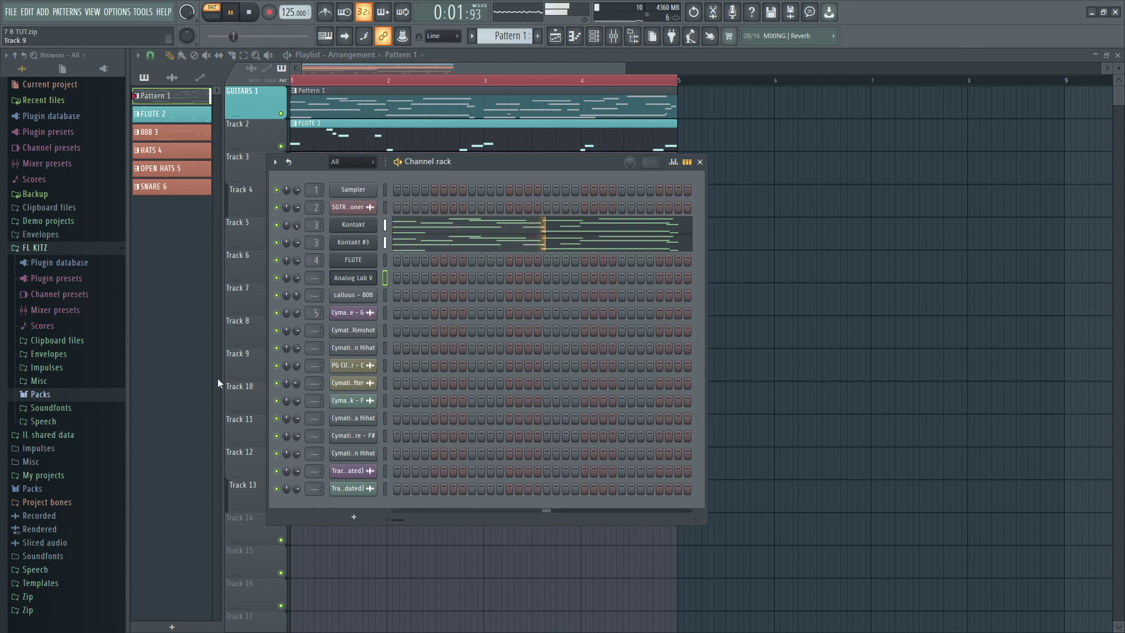
{"action": "left_click", "coordinate": [612, 37]}
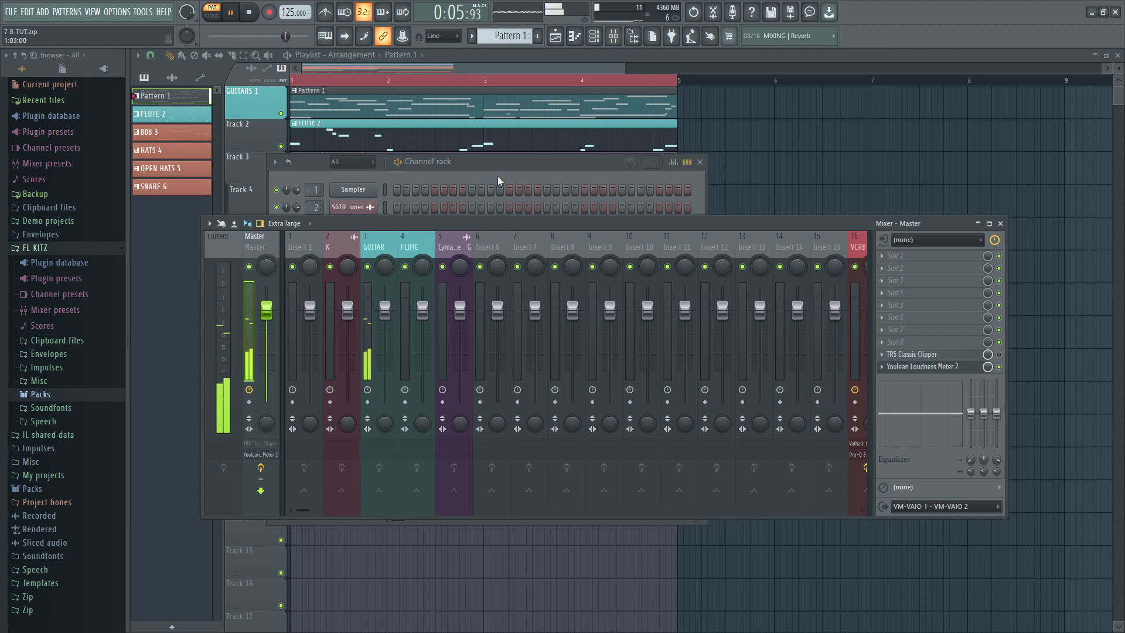
{"action": "left_click", "coordinate": [497, 176]}
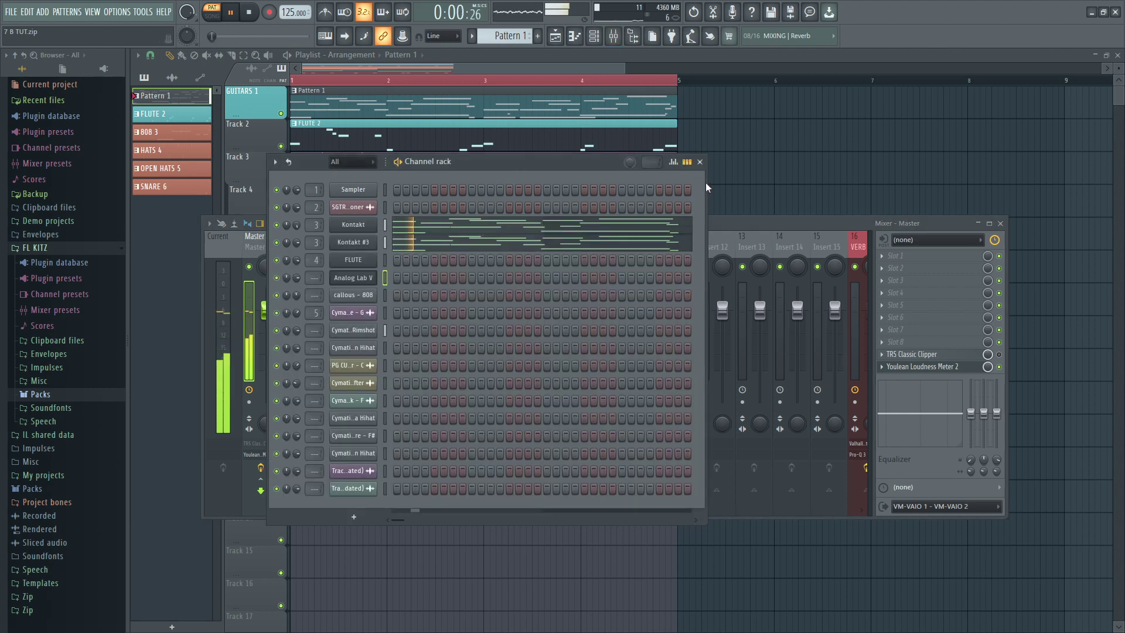
{"action": "left_click_drag", "start_coordinate": [707, 182], "coordinate": [1045, 246]}
{"action": "left_click_drag", "start_coordinate": [659, 162], "coordinate": [544, 256]}
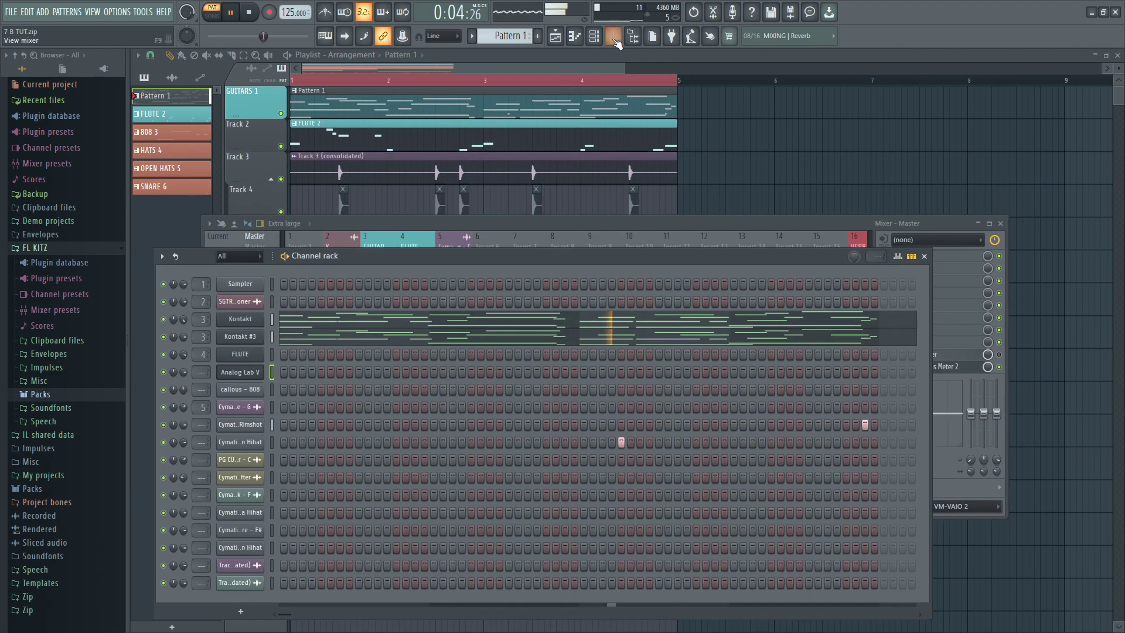
{"action": "left_click", "coordinate": [584, 281]}
Route the GUITAR mixer track into the VERB reverb track.
{"action": "left_click", "coordinate": [375, 246]}
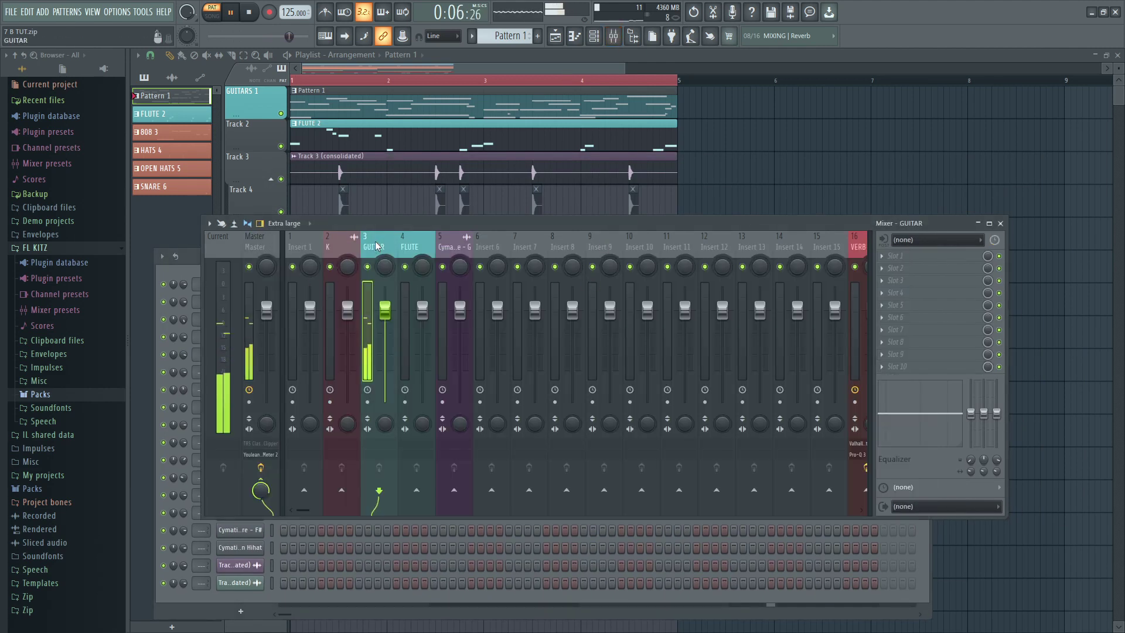
{"action": "scroll", "coordinate": [859, 250], "scroll_direction": "down", "scroll_amount": 3}
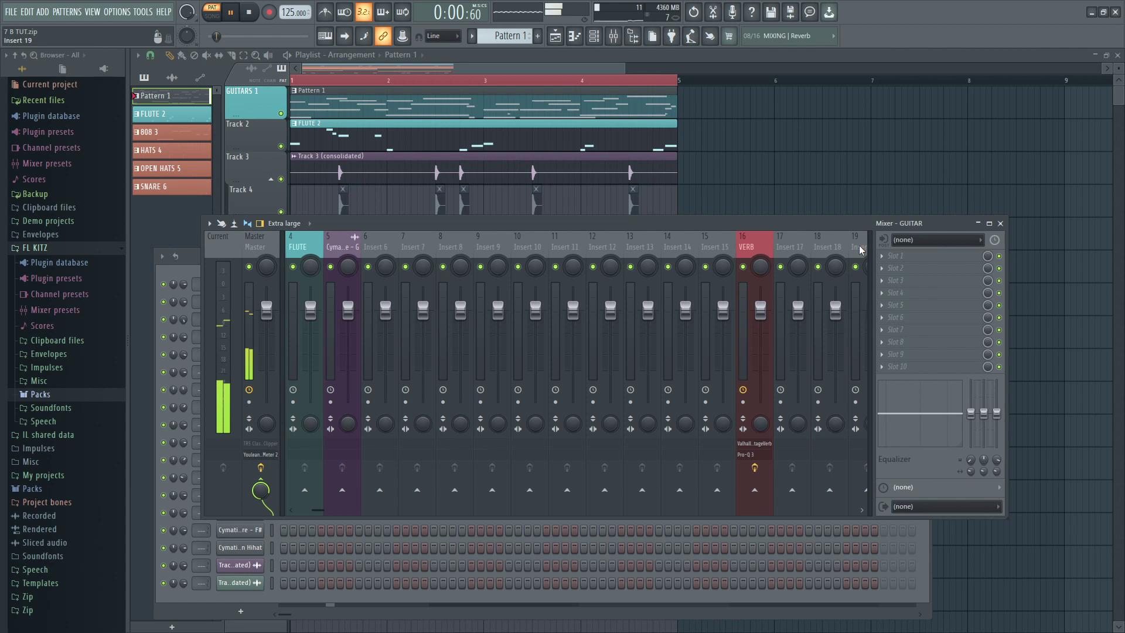
{"action": "scroll", "coordinate": [372, 246], "scroll_direction": "up", "scroll_amount": 3}
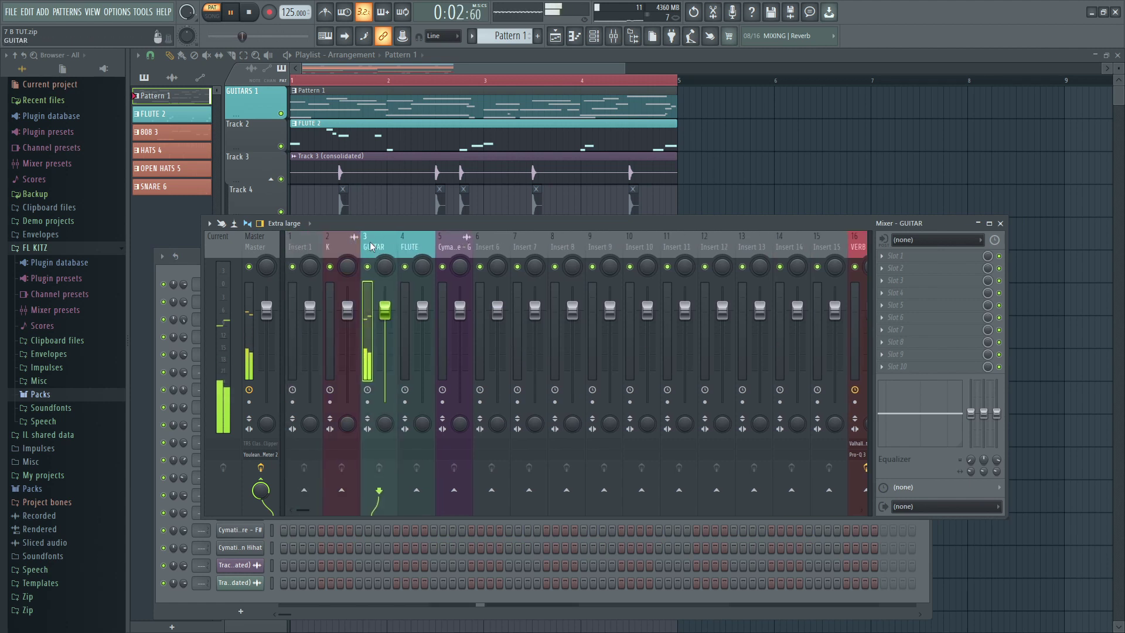
{"action": "right_click", "coordinate": [866, 490]}
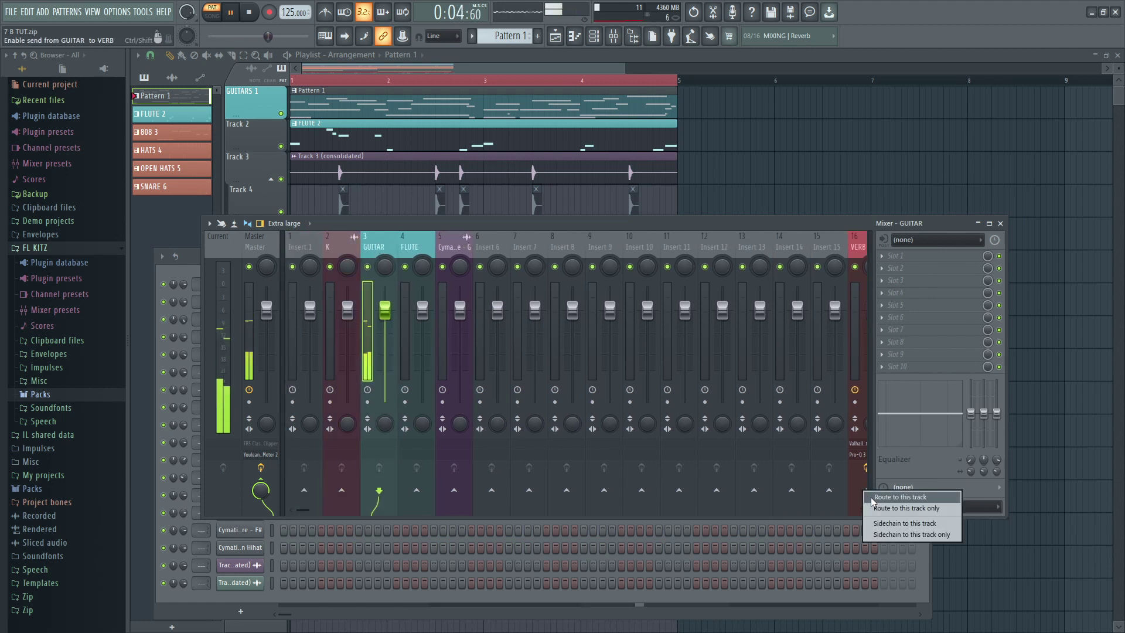
{"action": "left_click", "coordinate": [872, 498]}
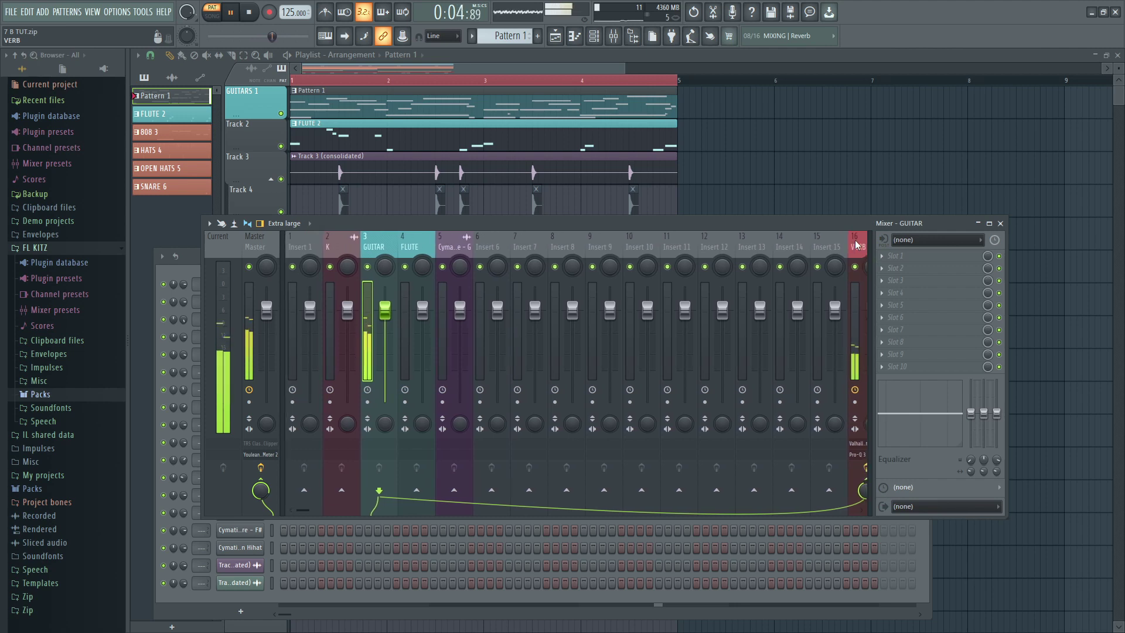
Review VERB's ValhallaVintageVerb and Pro-Q 3 plugins, then stop playback.
{"action": "scroll", "coordinate": [856, 244], "scroll_direction": "down", "scroll_amount": 3}
{"action": "left_click", "coordinate": [653, 251]}
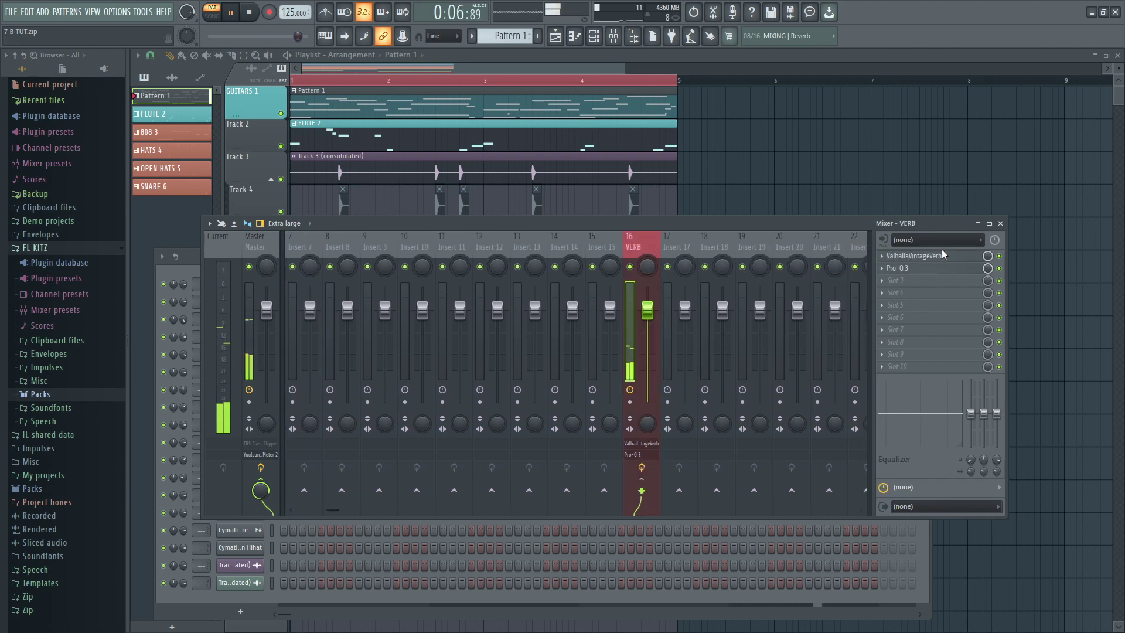
{"action": "left_click", "coordinate": [913, 256]}
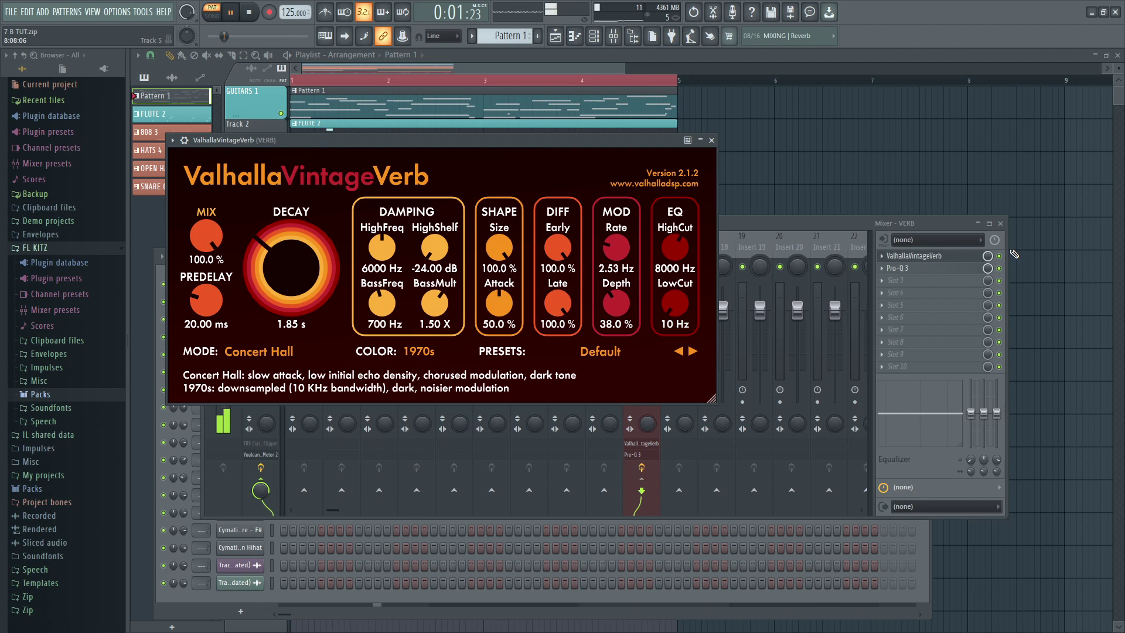
{"action": "left_click", "coordinate": [913, 267]}
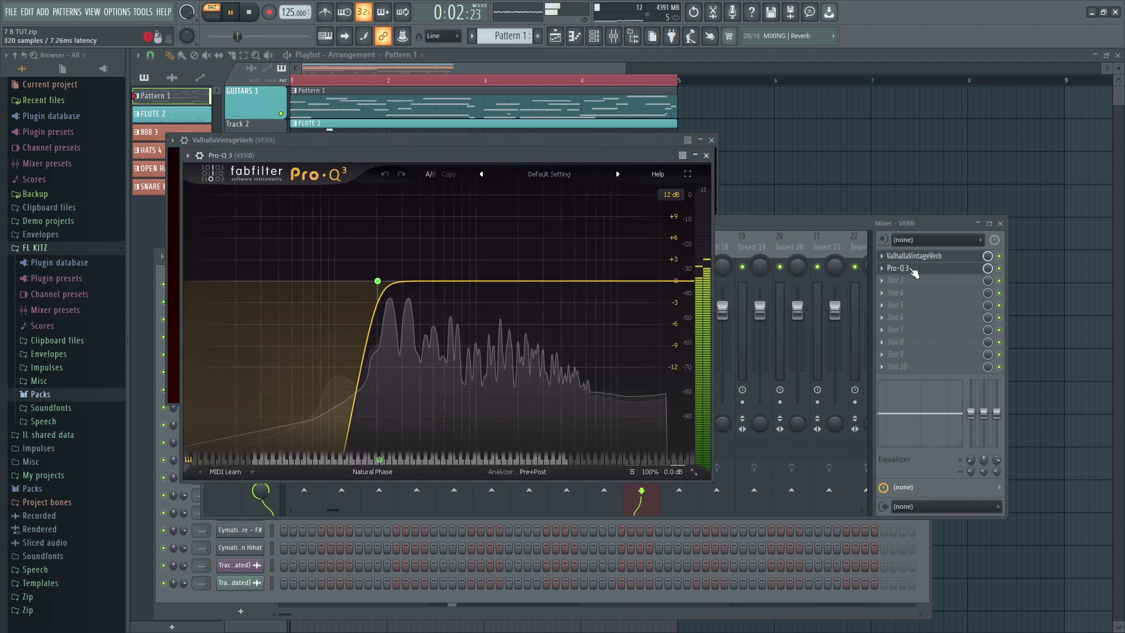
{"action": "left_click", "coordinate": [706, 155]}
{"action": "left_click", "coordinate": [710, 140]}
{"action": "key", "text": "space"}
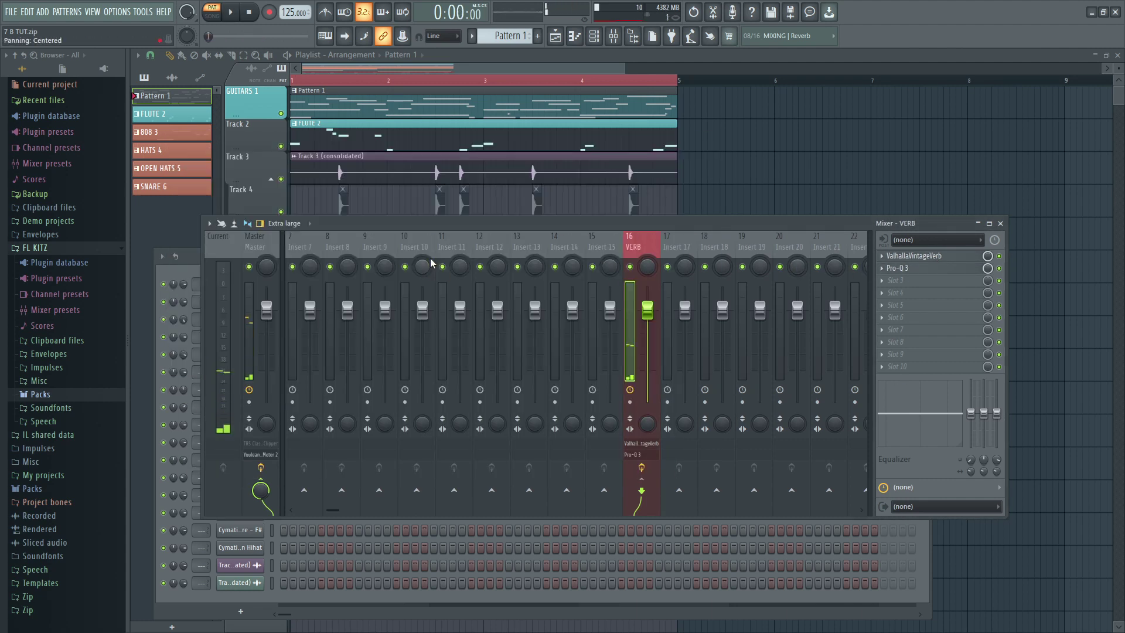
{"action": "scroll", "coordinate": [483, 247], "scroll_direction": "left", "scroll_amount": 6}
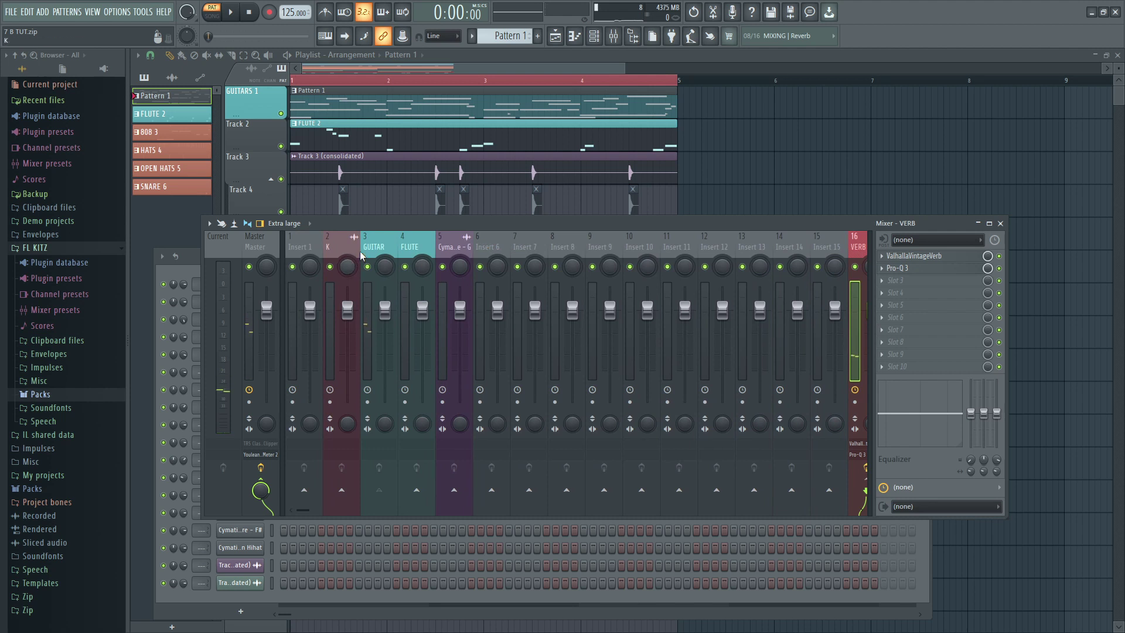
Load SketchCassette II into the GUITAR track's first effect slot.
{"action": "left_click", "coordinate": [373, 248]}
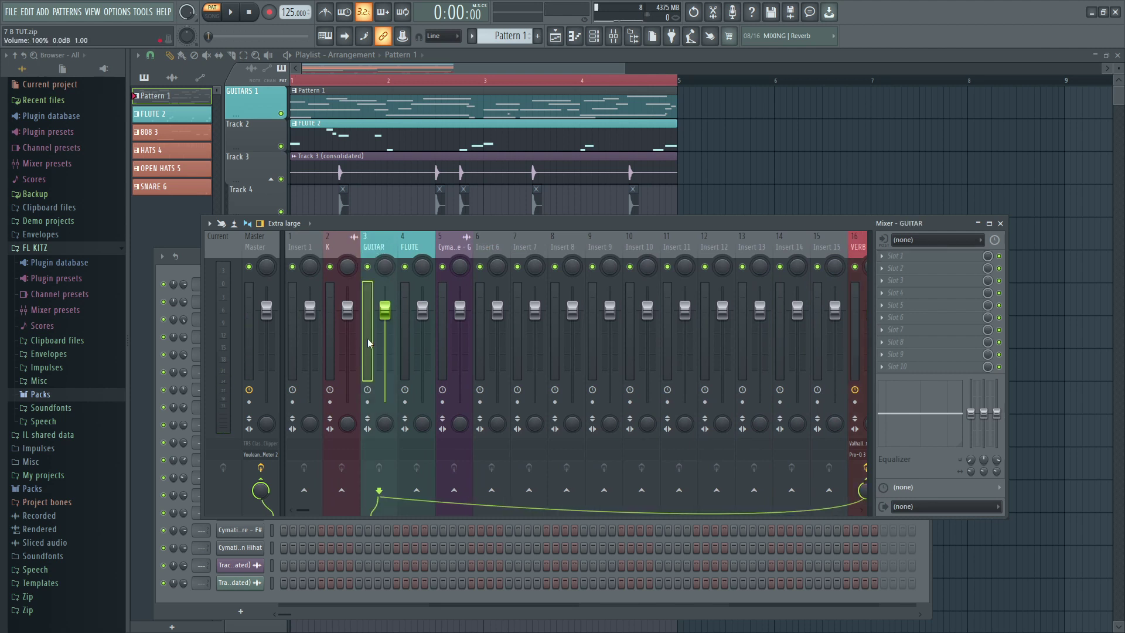
{"action": "left_click", "coordinate": [887, 263]}
{"action": "mouse_move", "coordinate": [743, 37]}
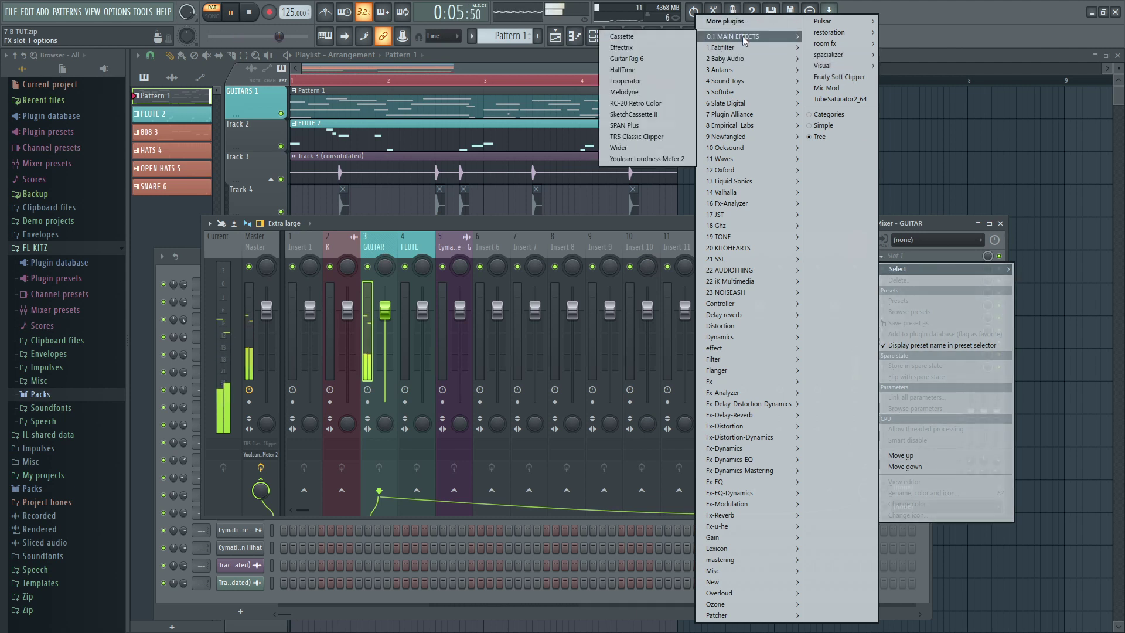
{"action": "left_click", "coordinate": [670, 114]}
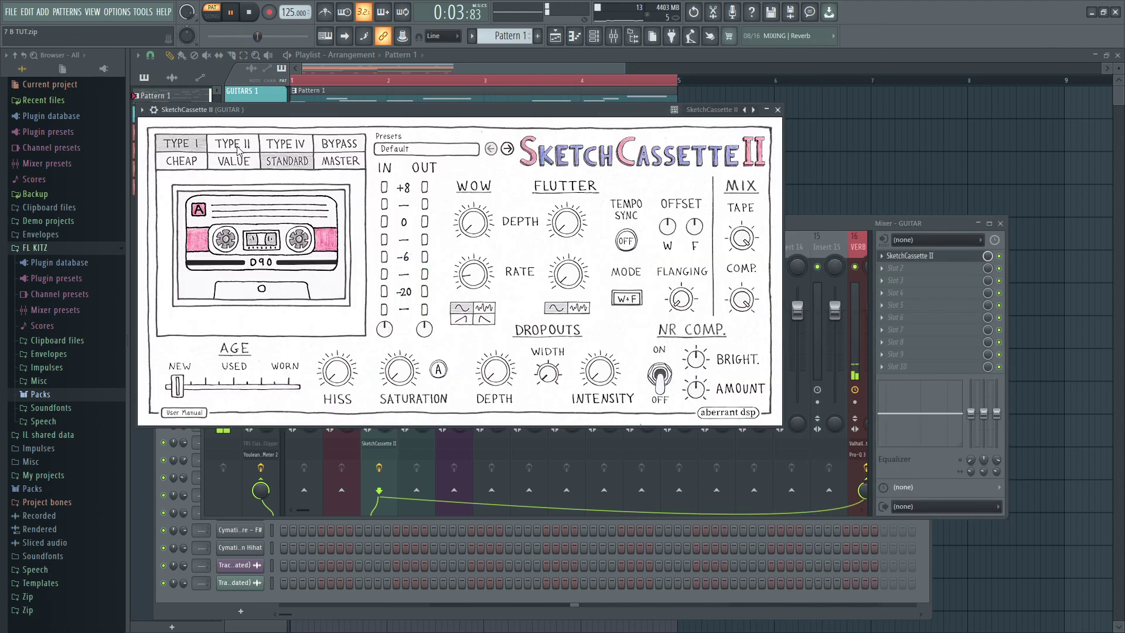
Set SketchCassette II to Type II tape and Used age, and adjust flutter depth and dropout width.
{"action": "left_click", "coordinate": [239, 151]}
{"action": "left_click_drag", "start_coordinate": [179, 386], "coordinate": [230, 392]}
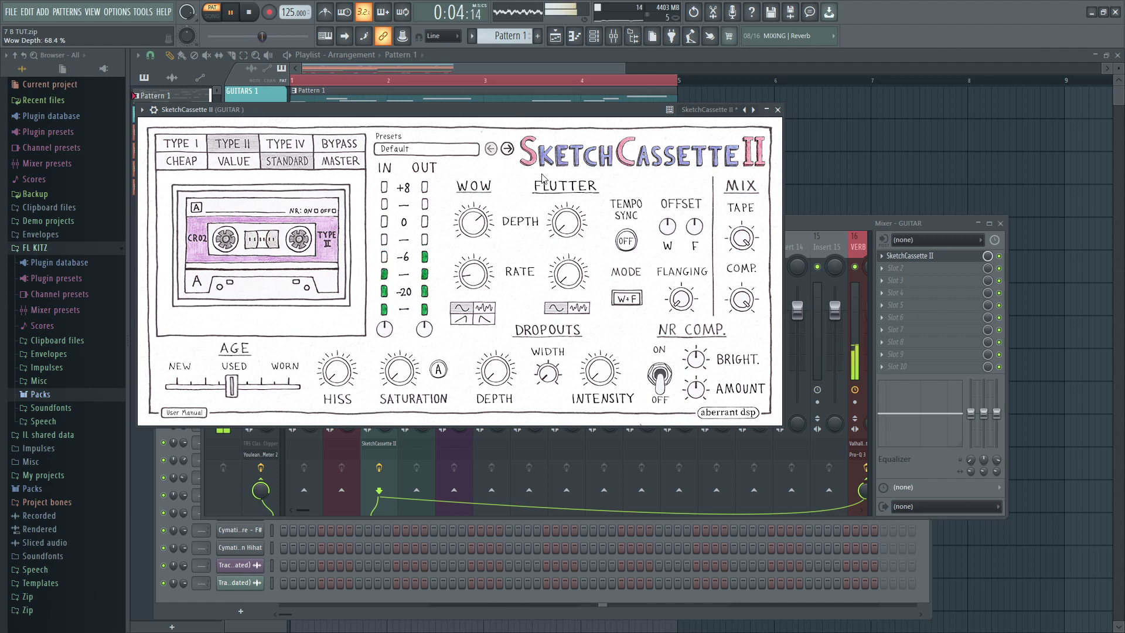
{"action": "left_click_drag", "start_coordinate": [565, 227], "coordinate": [583, 193]}
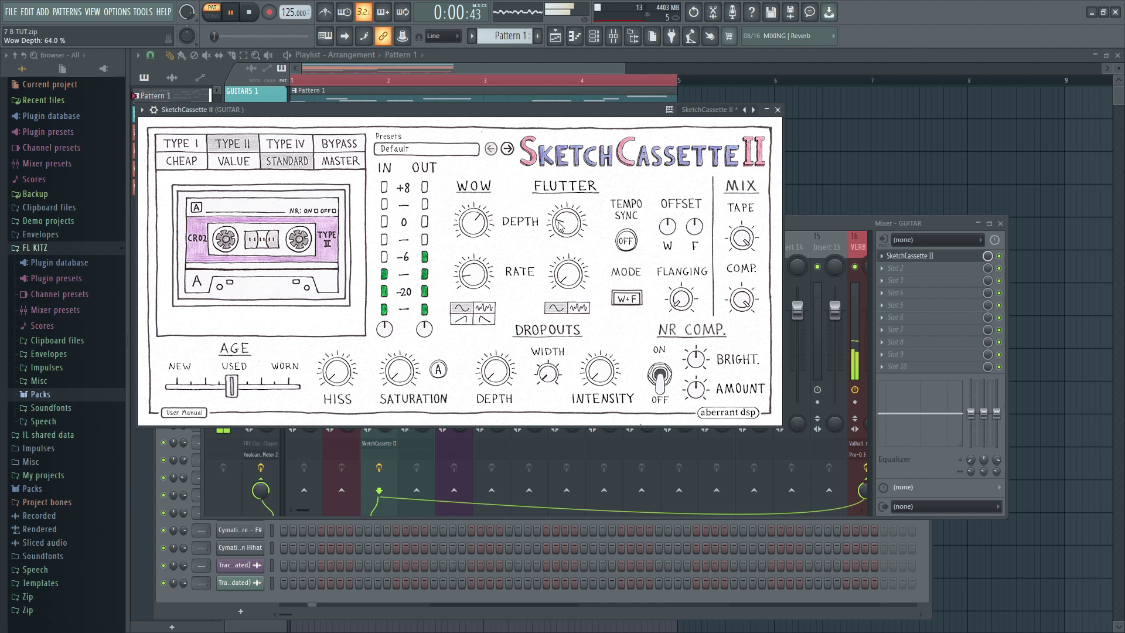
{"action": "left_click_drag", "start_coordinate": [555, 380], "coordinate": [578, 310]}
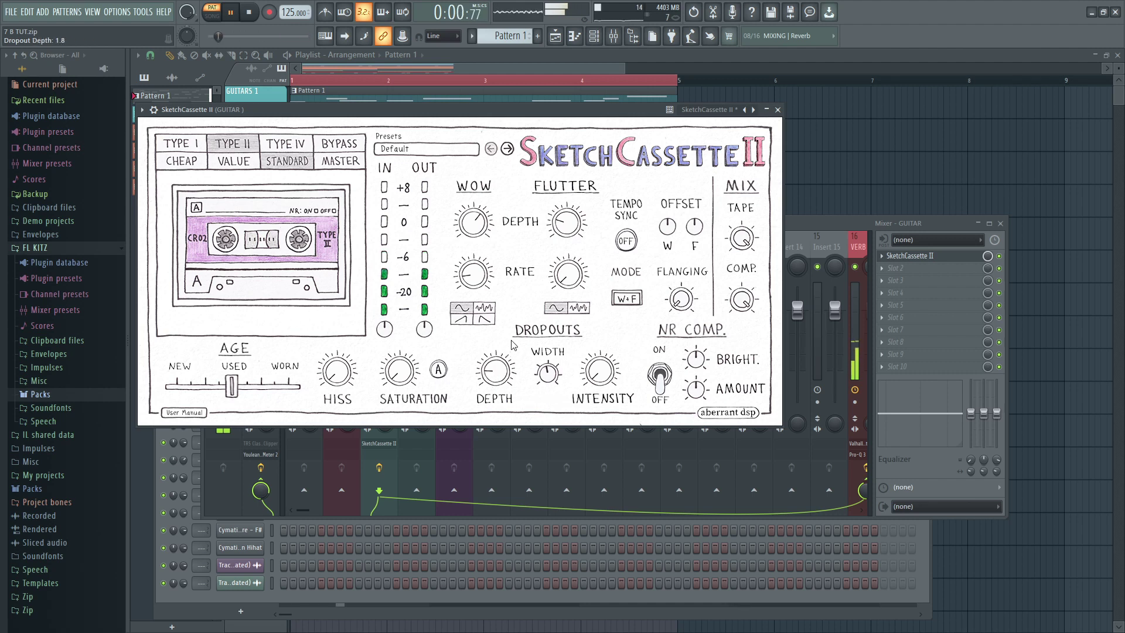
Close SketchCassette II and load Pro-Q 3 into the GUITAR track's second slot.
{"action": "left_click", "coordinate": [777, 109]}
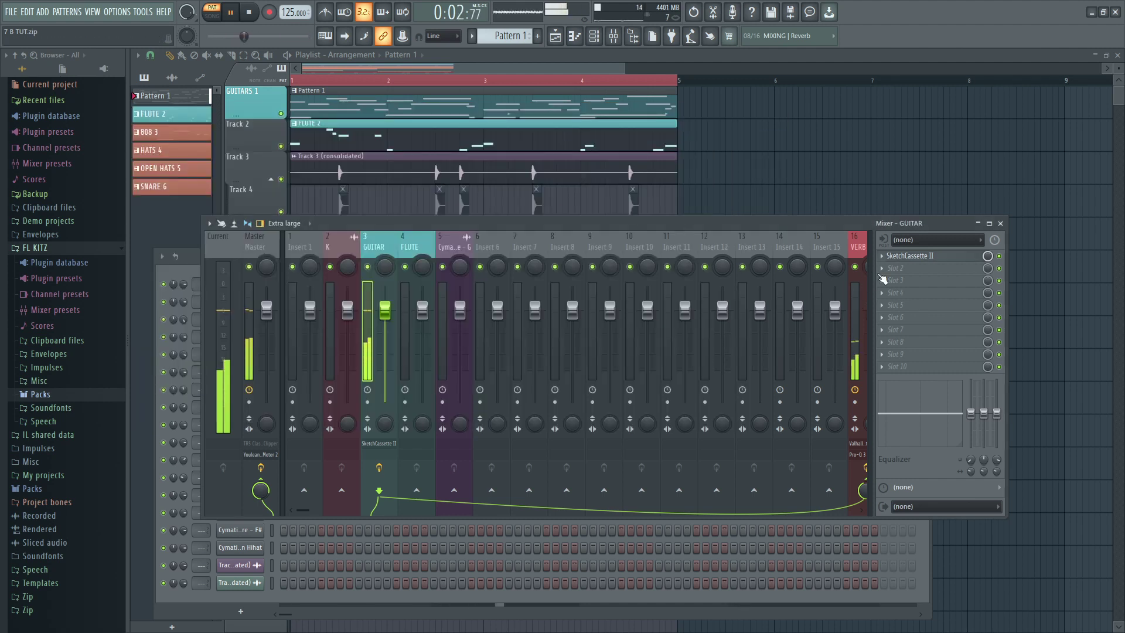
{"action": "left_click", "coordinate": [886, 273]}
{"action": "mouse_move", "coordinate": [738, 47]}
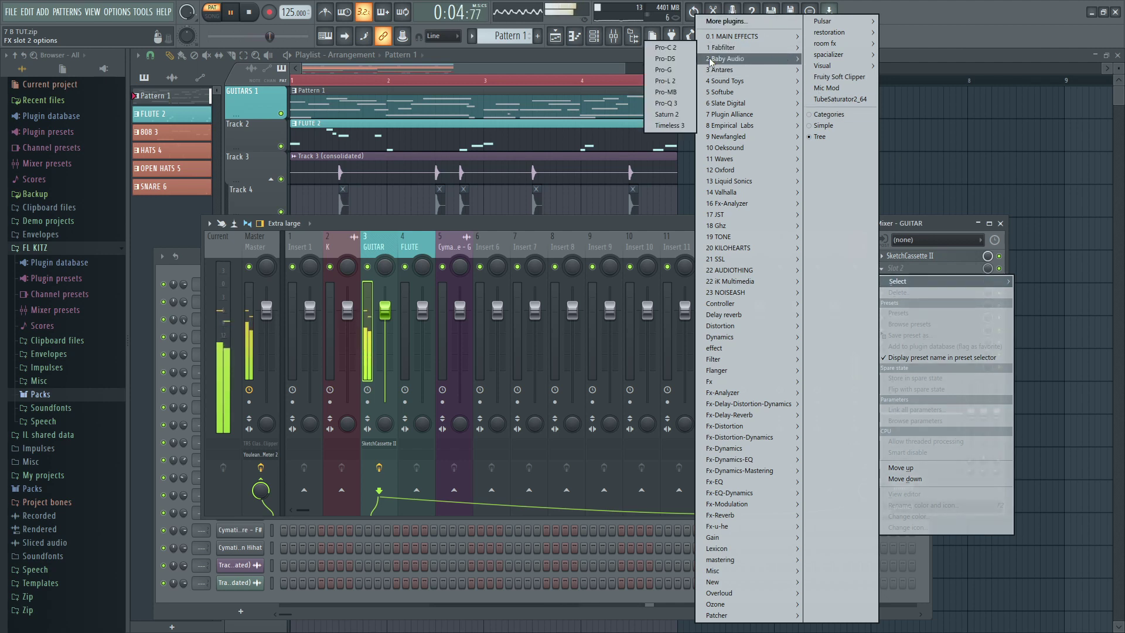
{"action": "left_click", "coordinate": [665, 103]}
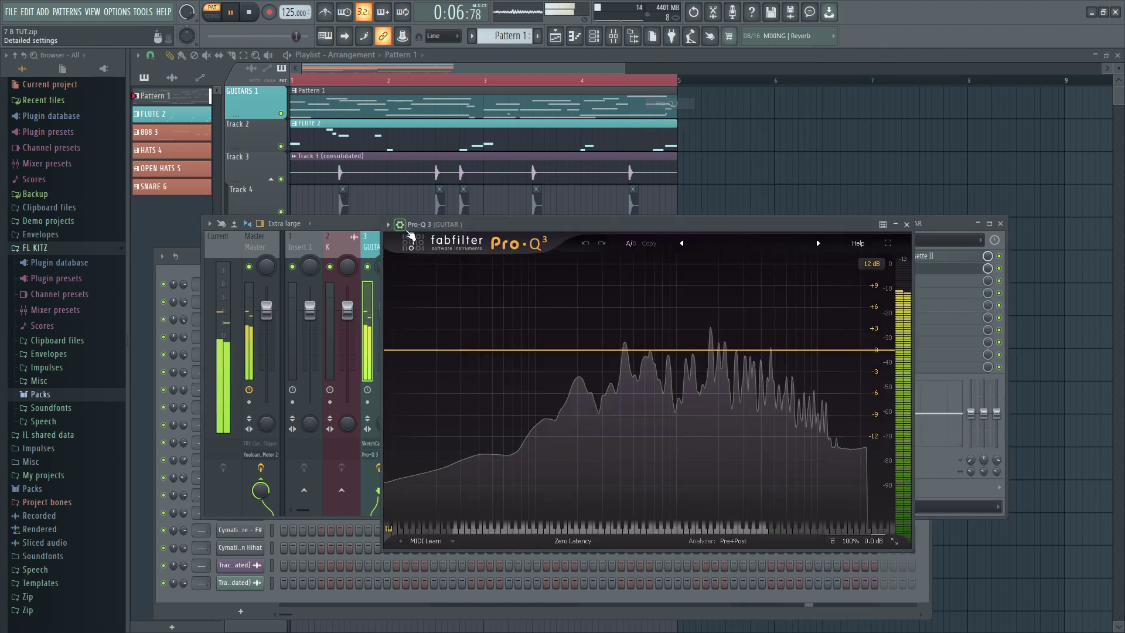
Add a low cut near 190 Hz and a -2.4 dB dip around 1763 Hz.
{"action": "left_click_drag", "start_coordinate": [394, 348], "coordinate": [580, 352]}
{"action": "key", "text": "space"}
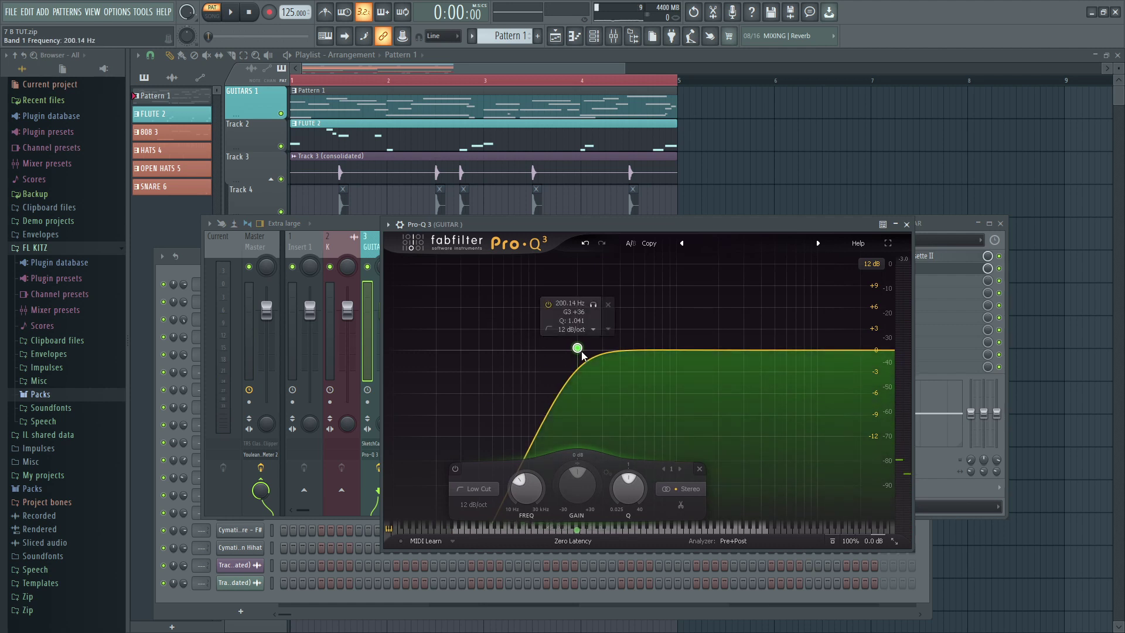
{"action": "key", "text": "space"}
{"action": "left_click_drag", "start_coordinate": [581, 355], "coordinate": [579, 354]}
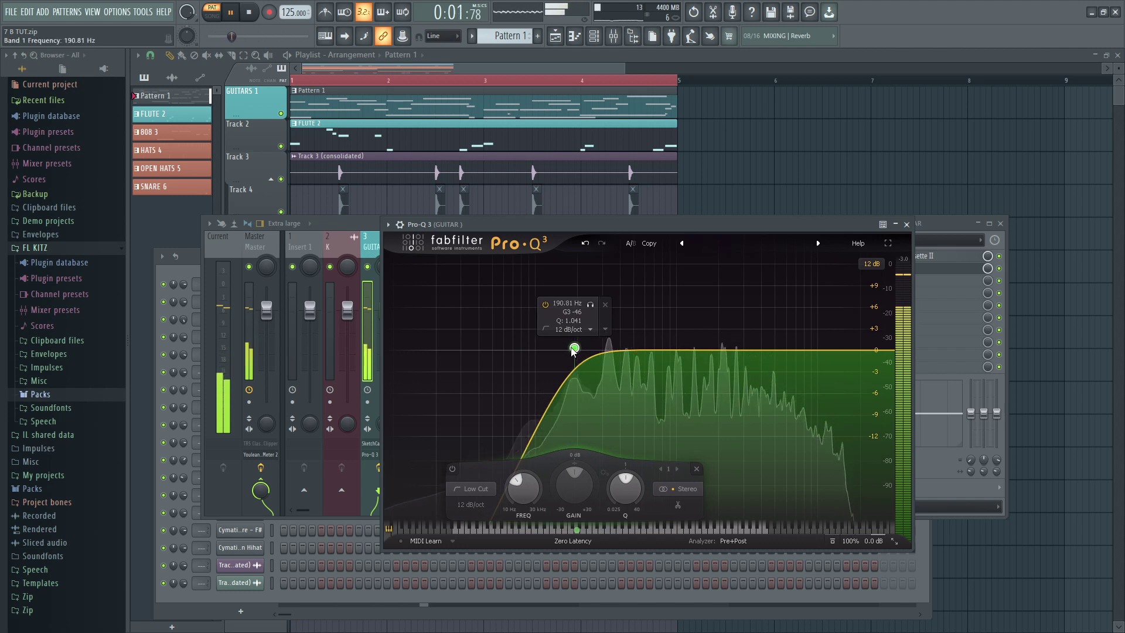
{"action": "left_click_drag", "start_coordinate": [707, 352], "coordinate": [711, 367]}
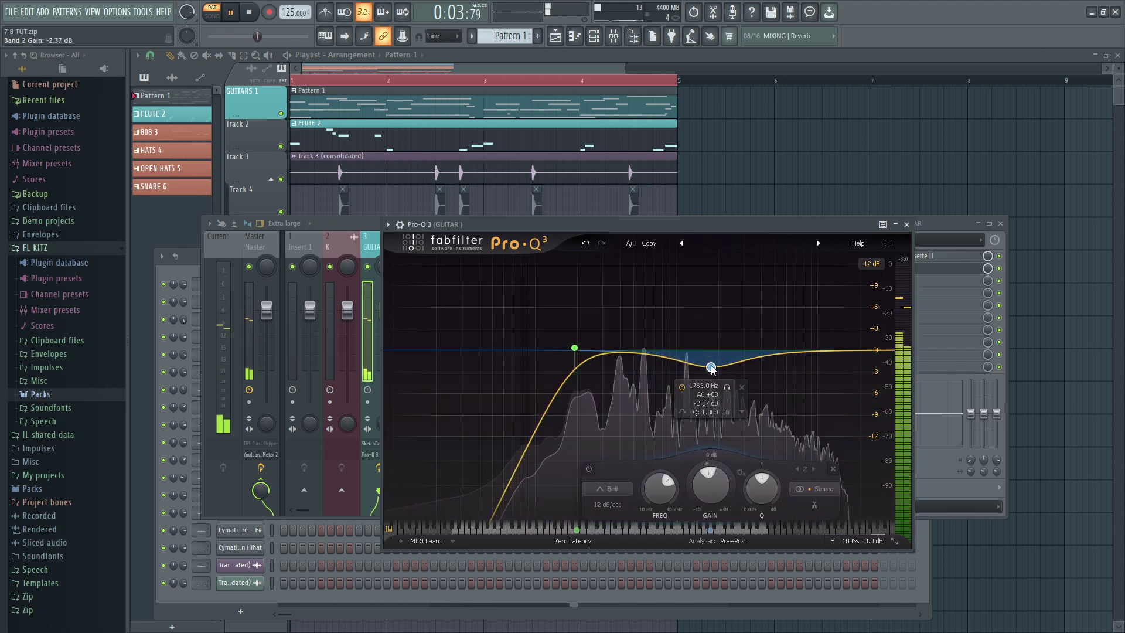
Add a gentle high-shelf boost of about 1.5 dB, audition the EQ, and close it.
{"action": "left_click", "coordinate": [767, 355]}
{"action": "mouse_move", "coordinate": [768, 359]}
{"action": "left_mouse_down"}
{"action": "mouse_move", "coordinate": [770, 328]}
{"action": "mouse_move", "coordinate": [771, 344]}
{"action": "mouse_move", "coordinate": [757, 344]}
{"action": "left_mouse_up"}
{"action": "left_click", "coordinate": [779, 334]}
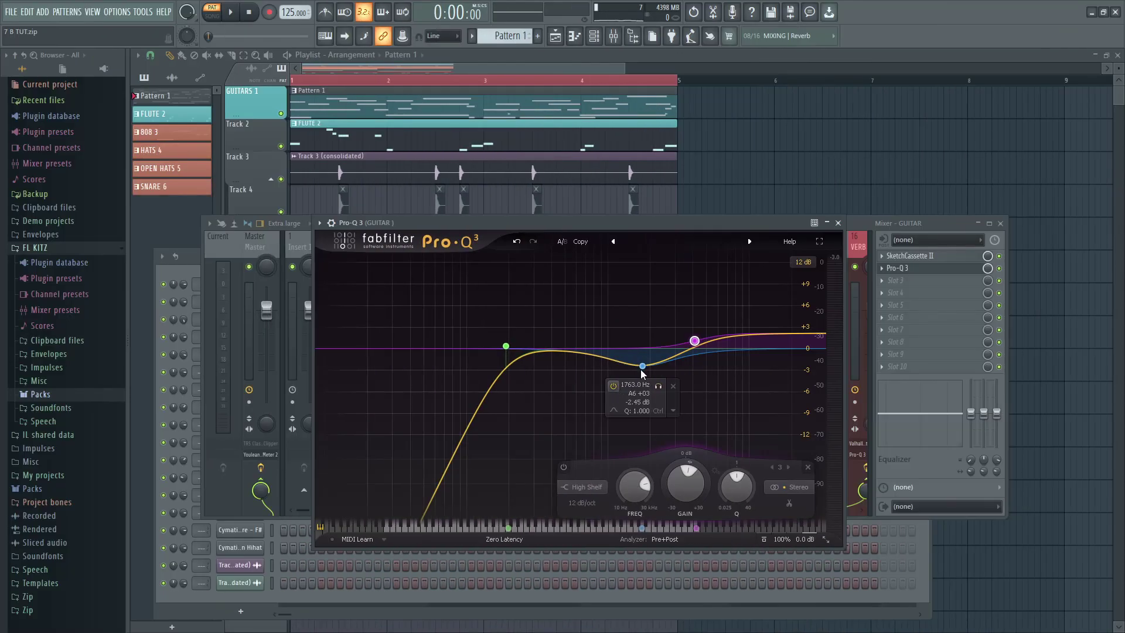
{"action": "key", "text": "space"}
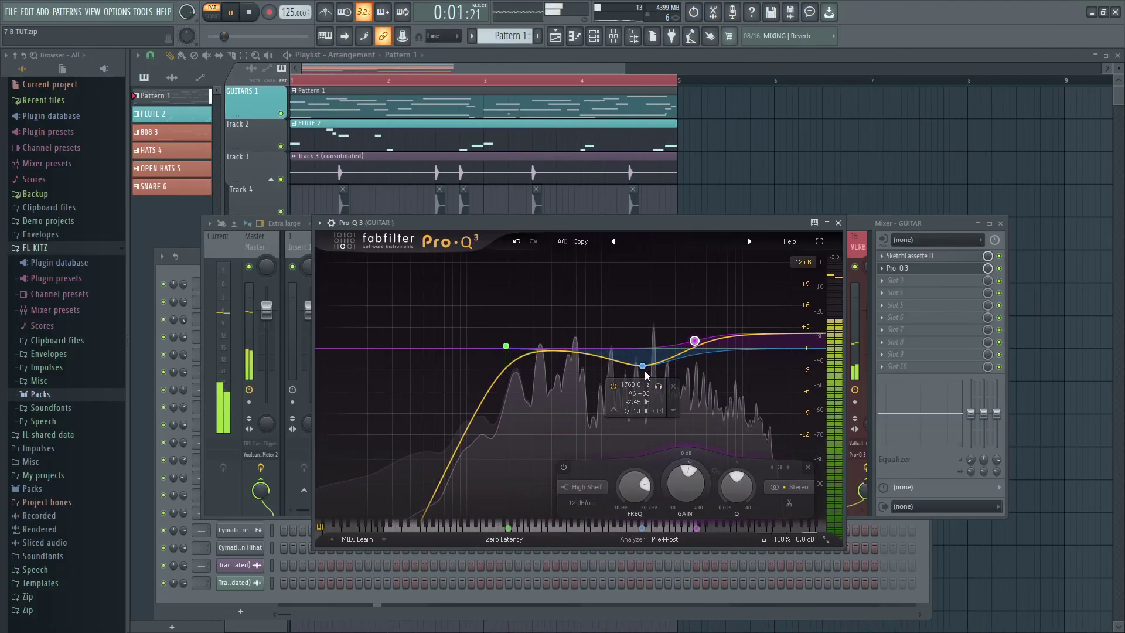
{"action": "key", "text": "space"}
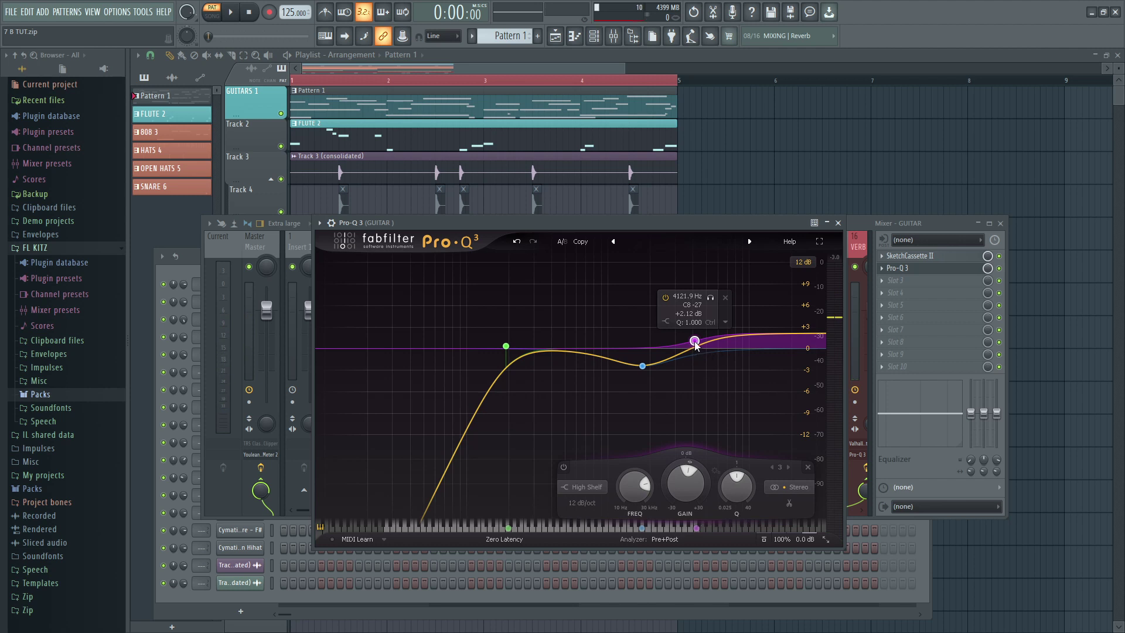
{"action": "key", "text": "space"}
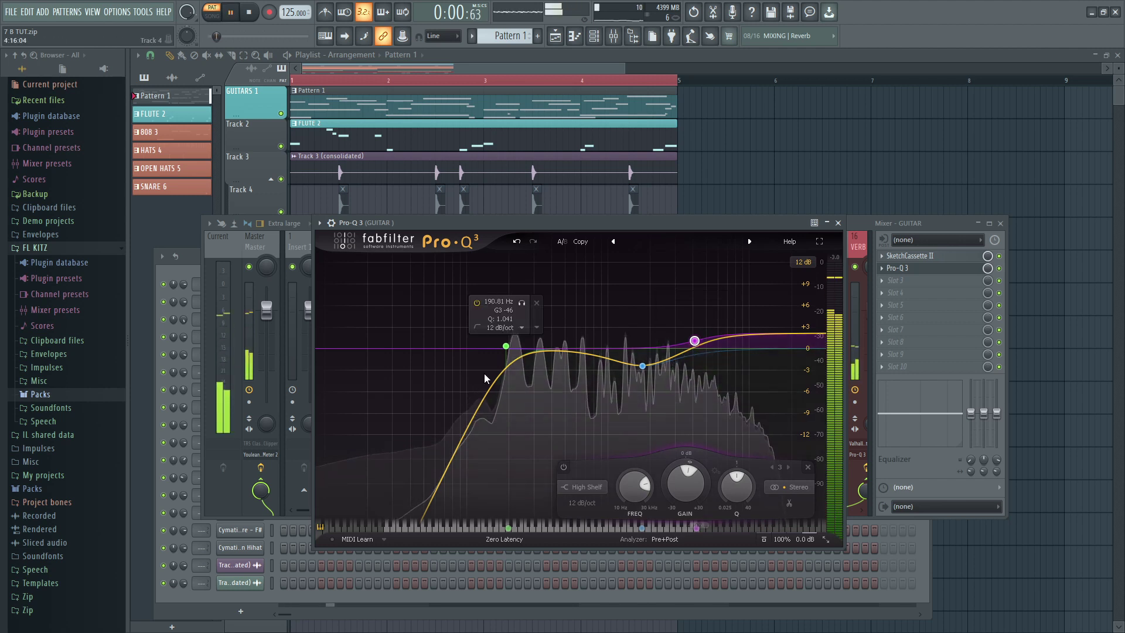
{"action": "left_click", "coordinate": [837, 222]}
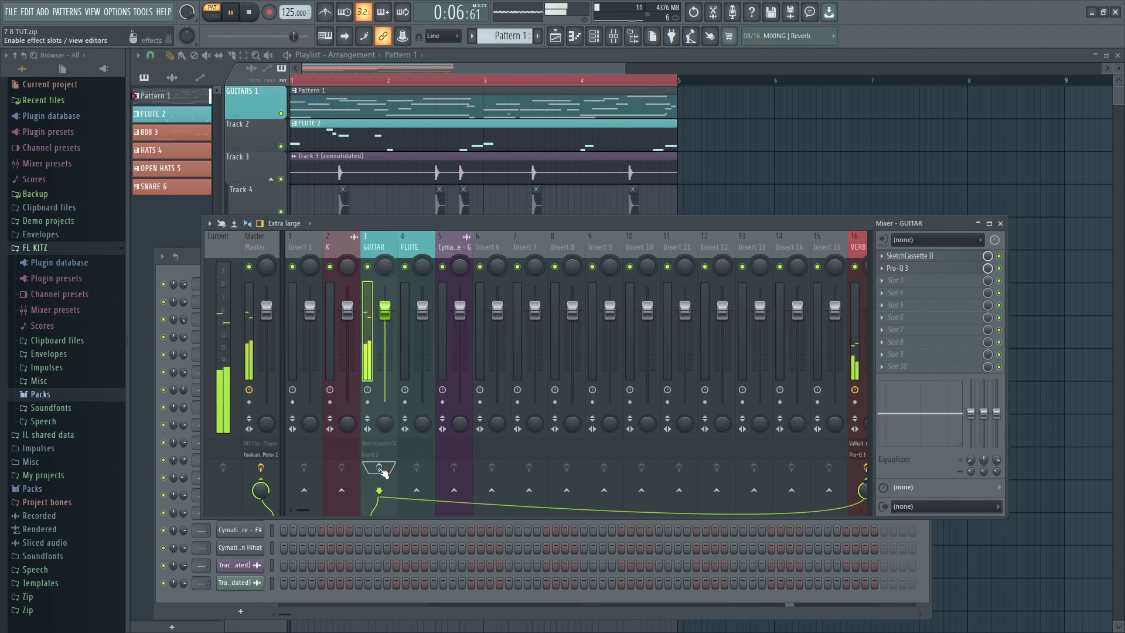
Play the beat back from the start and stop it to judge the guitar level.
{"action": "key", "text": "space"}
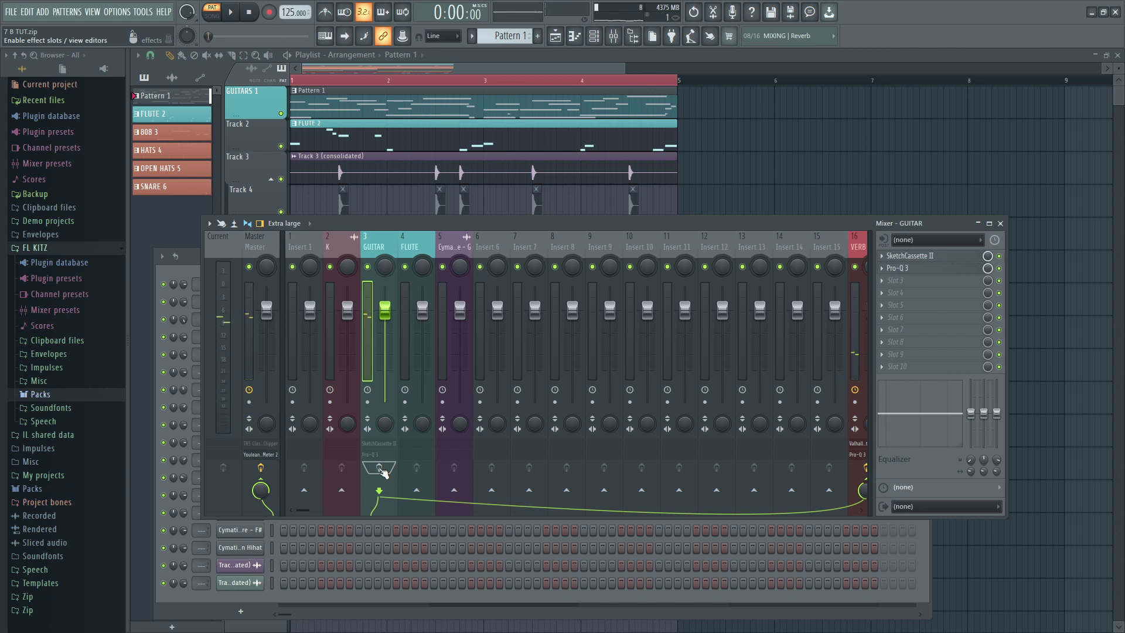
{"action": "key", "text": "space"}
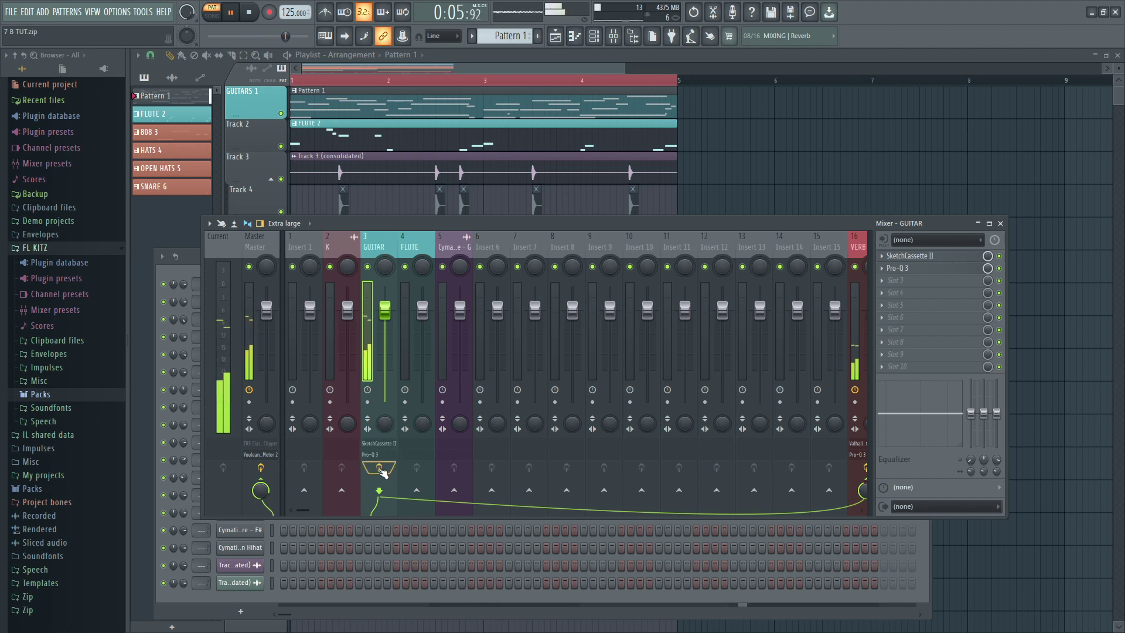
{"action": "key", "text": "space"}
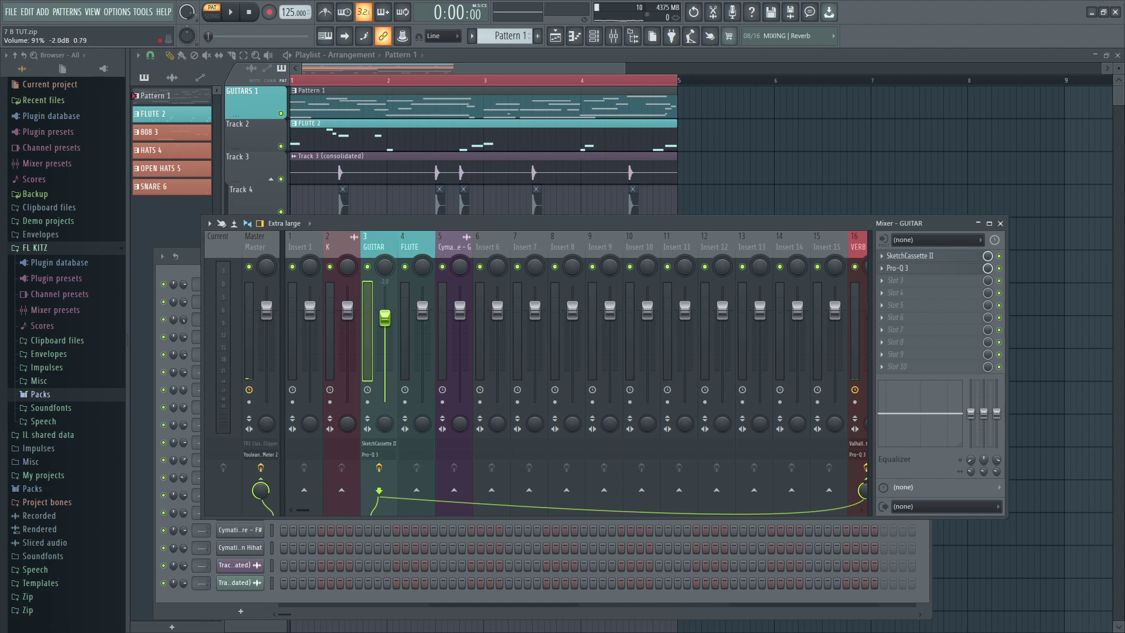
Move Pro-Q 3 down a slot and load EchoBoy into the freed GUITAR slot.
{"action": "left_click_drag", "start_coordinate": [907, 275], "coordinate": [905, 281]}
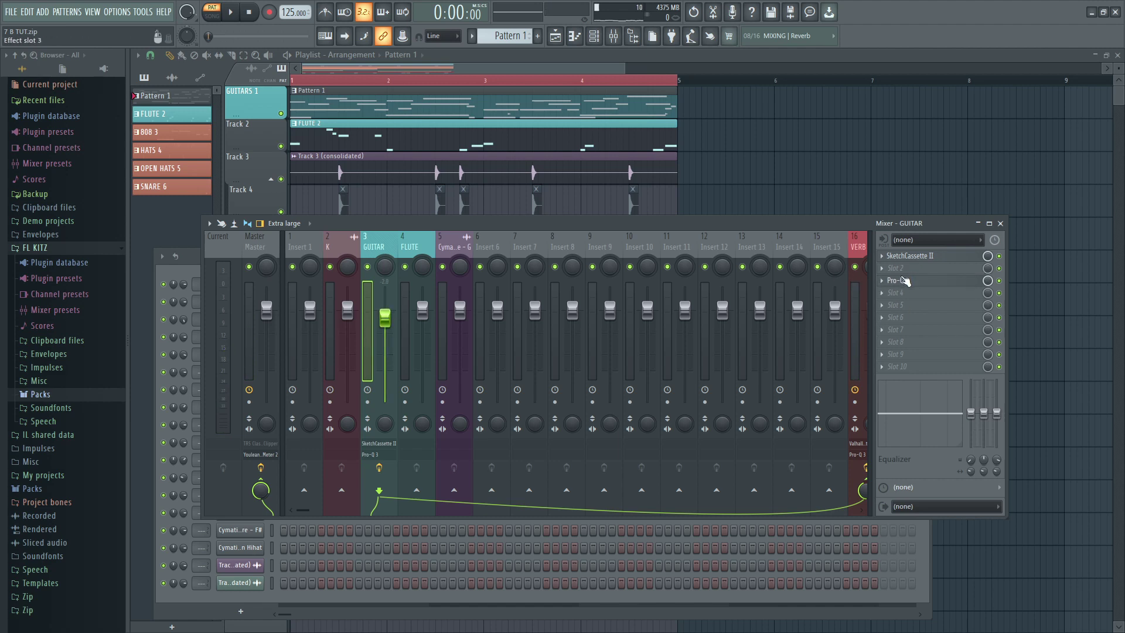
{"action": "left_click", "coordinate": [884, 273]}
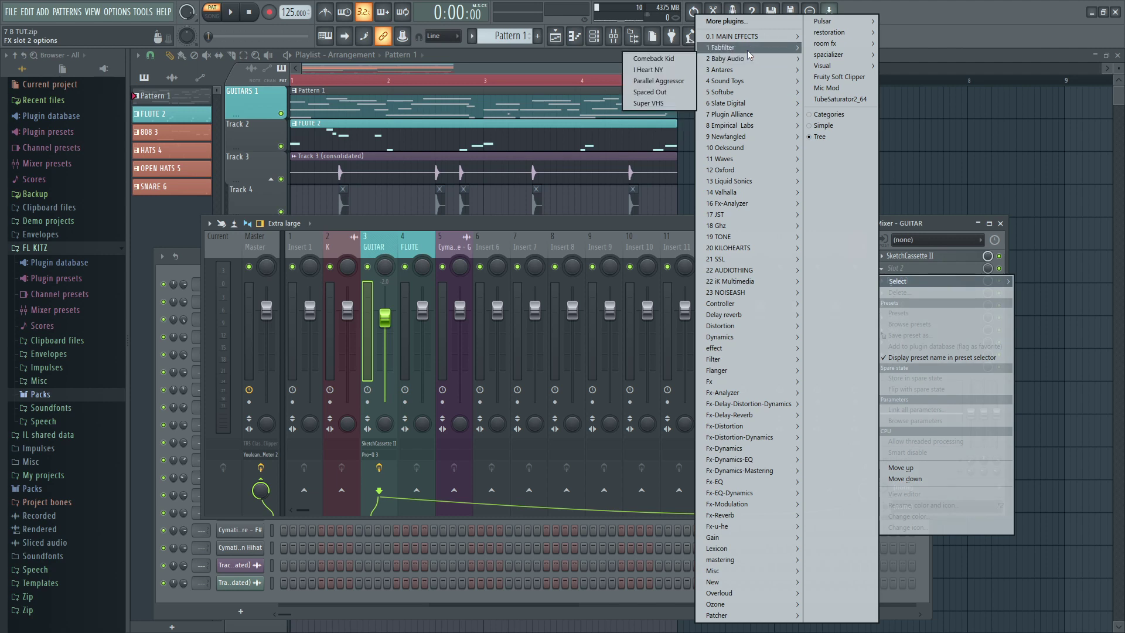
{"action": "mouse_move", "coordinate": [736, 81]}
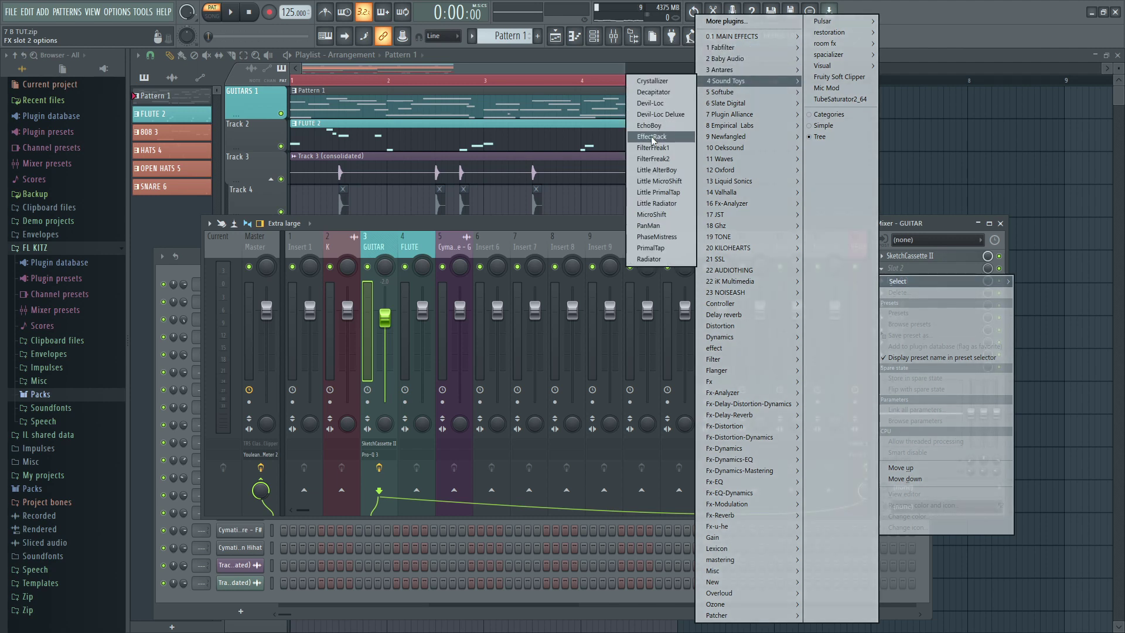
{"action": "left_click", "coordinate": [658, 127]}
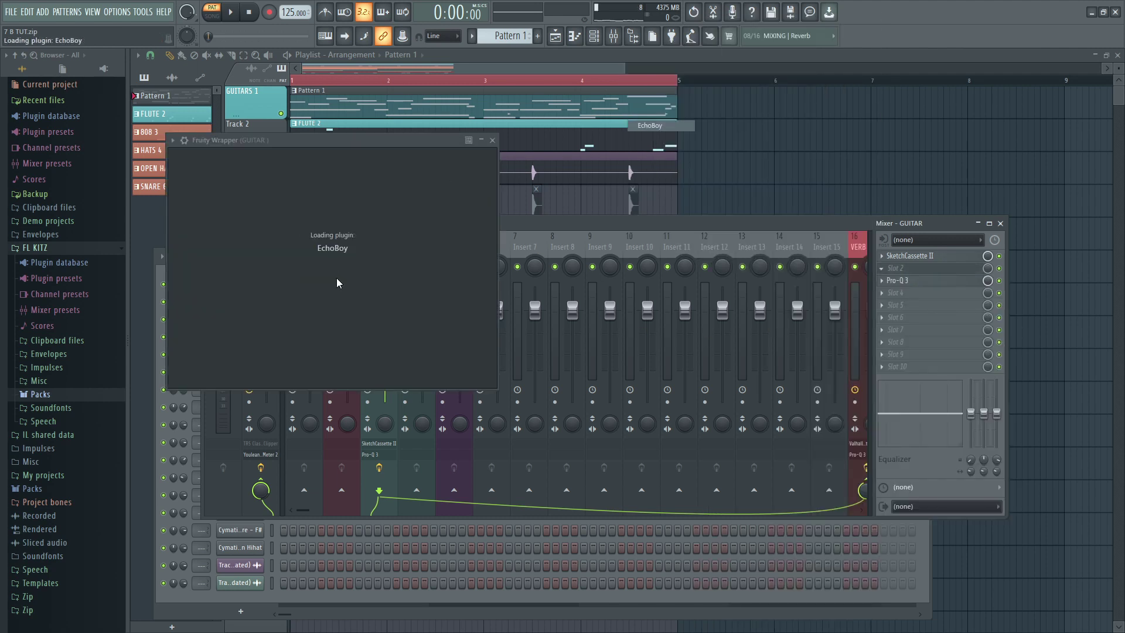
Set EchoBoy to Dual Echo, choose the second echo's note value, and lower mix to ~11%.
{"action": "key", "text": "space"}
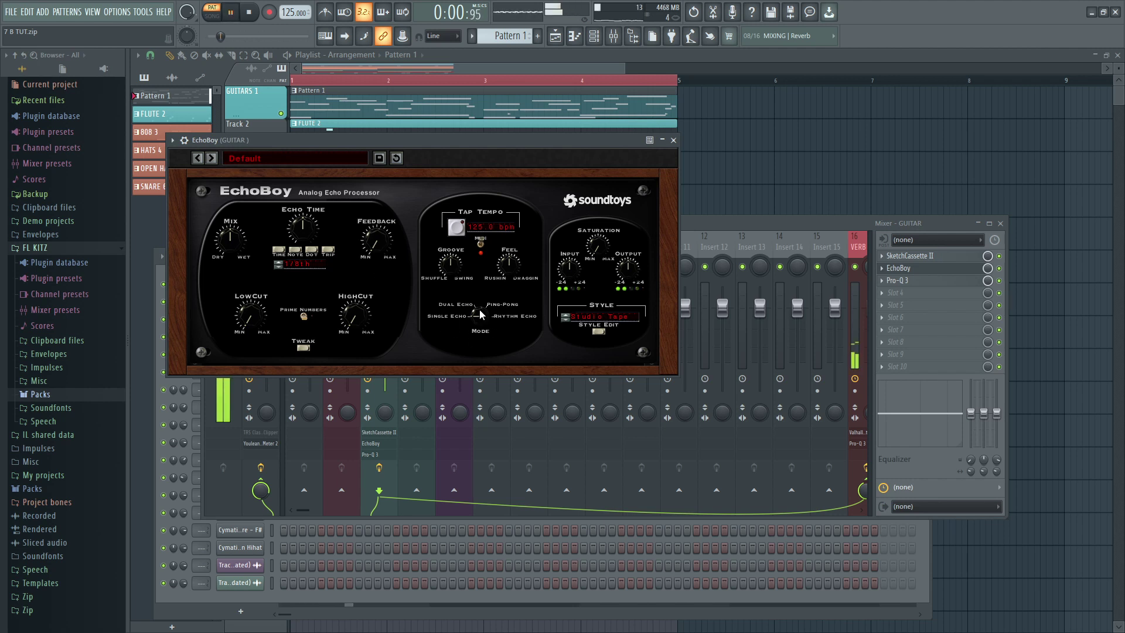
{"action": "left_click_drag", "start_coordinate": [479, 309], "coordinate": [485, 297]}
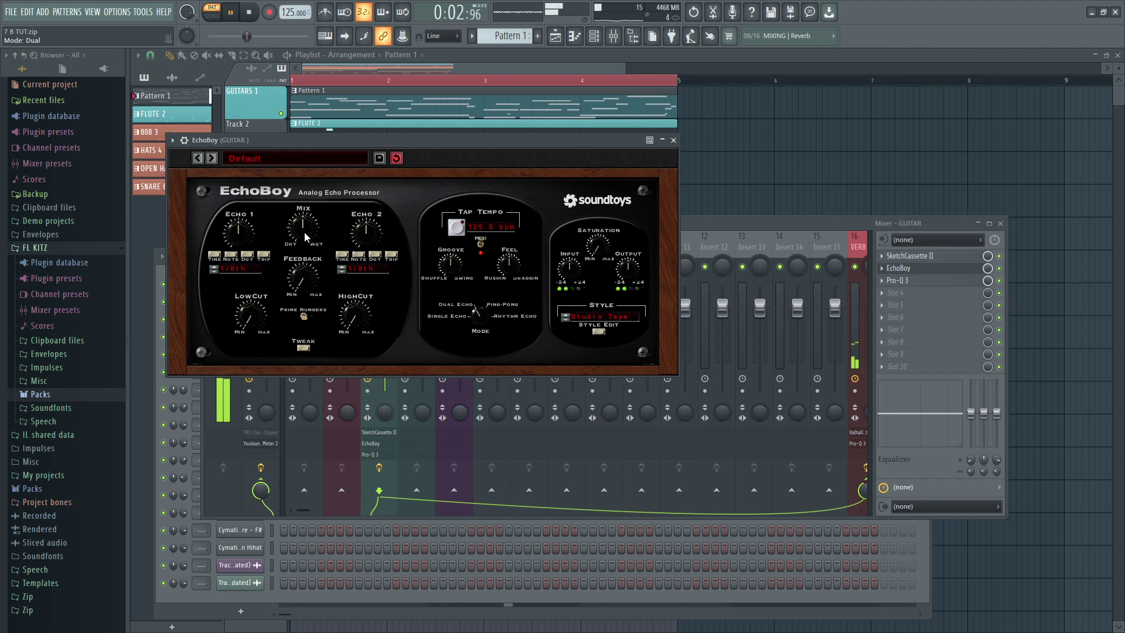
{"action": "left_click_drag", "start_coordinate": [304, 236], "coordinate": [305, 260]}
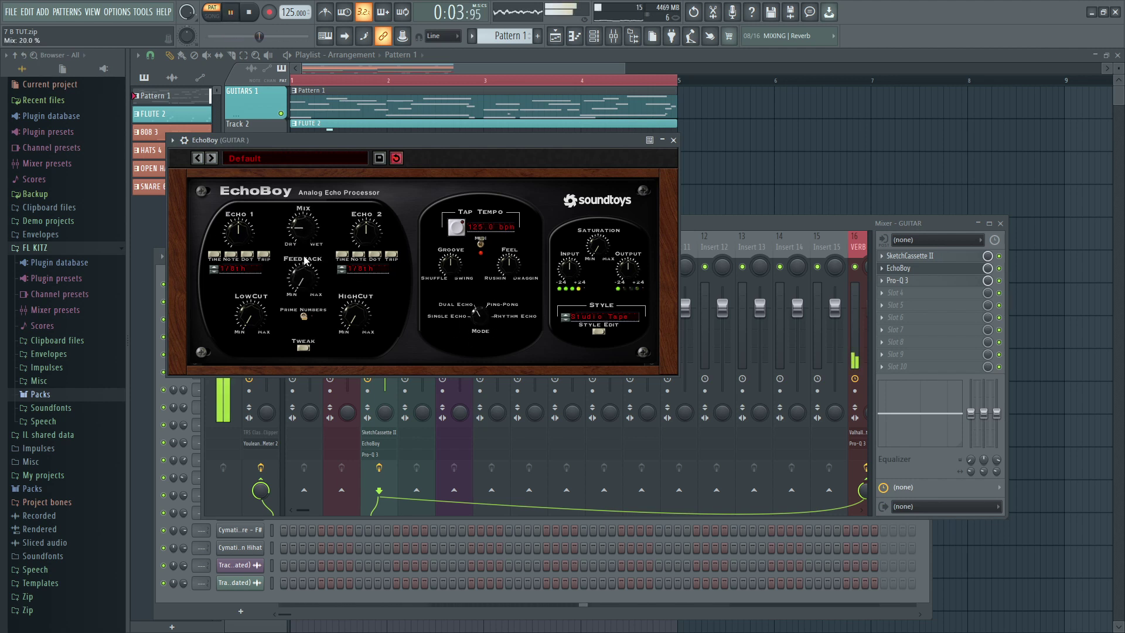
{"action": "left_click", "coordinate": [342, 273]}
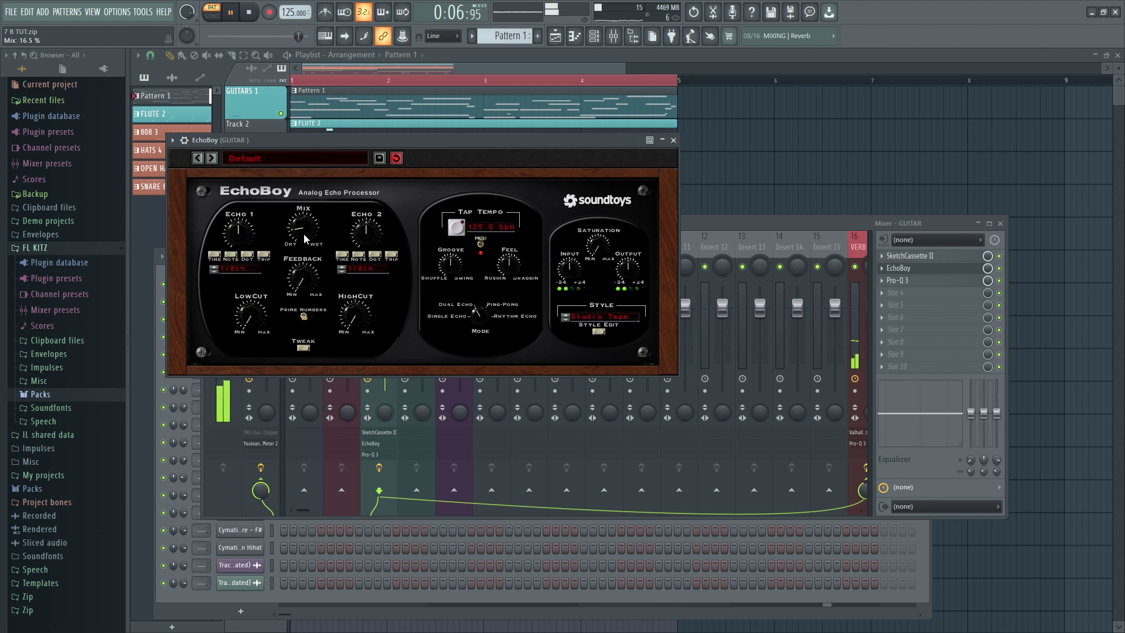
{"action": "left_click_drag", "start_coordinate": [301, 234], "coordinate": [276, 276]}
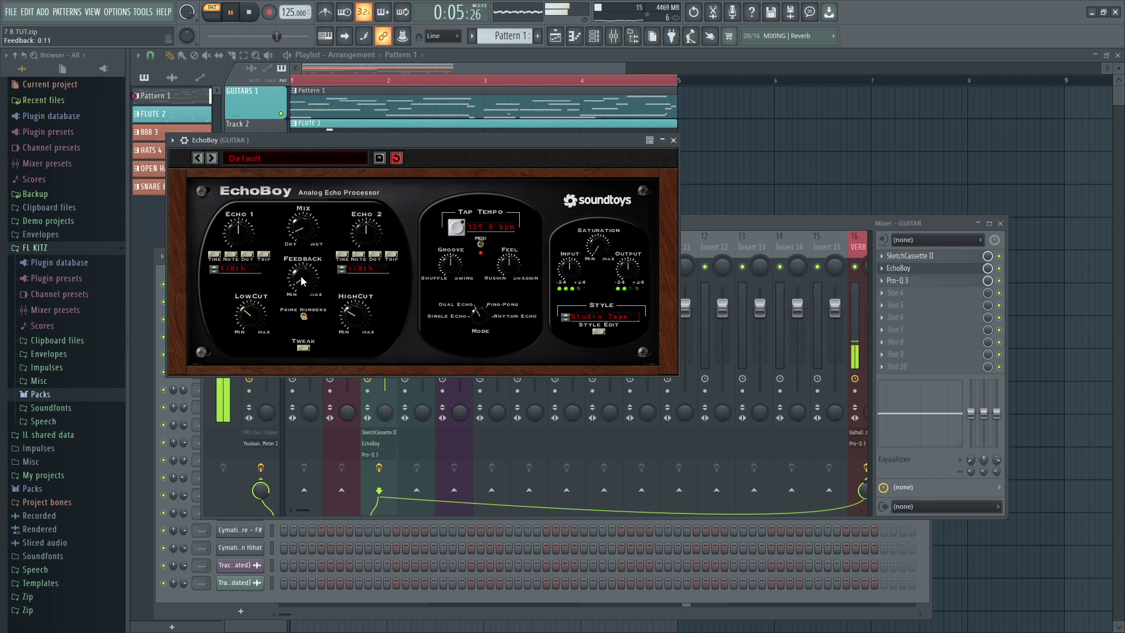
Close EchoBoy and route Track 12 (consolidated) to mixer insert 6.
{"action": "left_click", "coordinate": [673, 140]}
{"action": "key", "text": "space"}
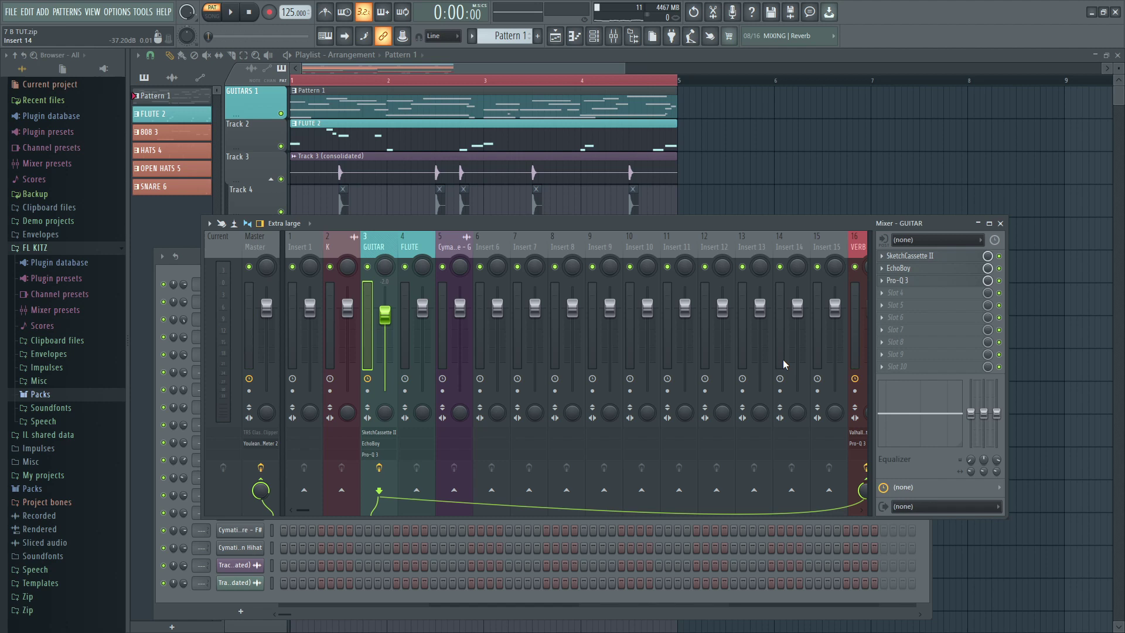
{"action": "key", "text": "space"}
{"action": "left_click", "coordinate": [708, 58]}
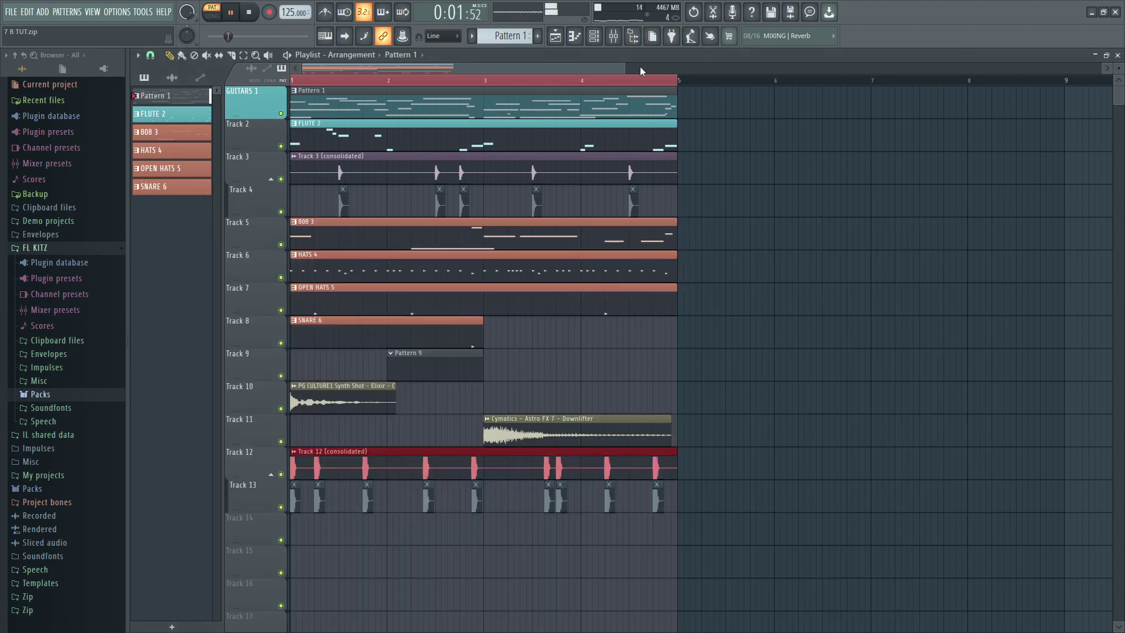
{"action": "left_click_drag", "start_coordinate": [624, 67], "coordinate": [716, 67]}
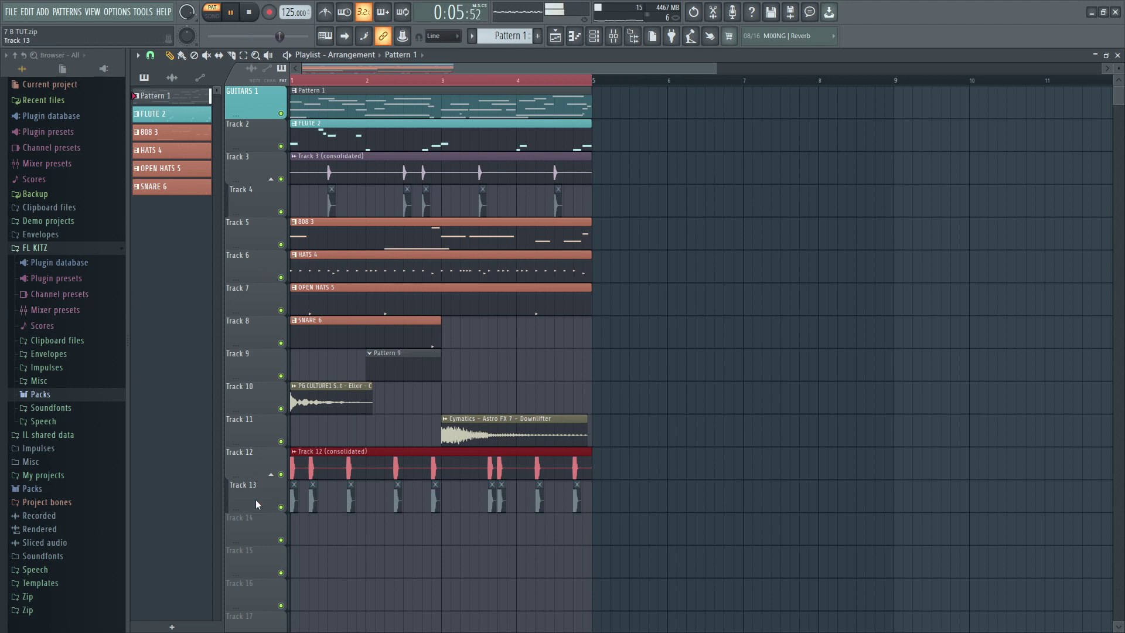
{"action": "double_click", "coordinate": [301, 465]}
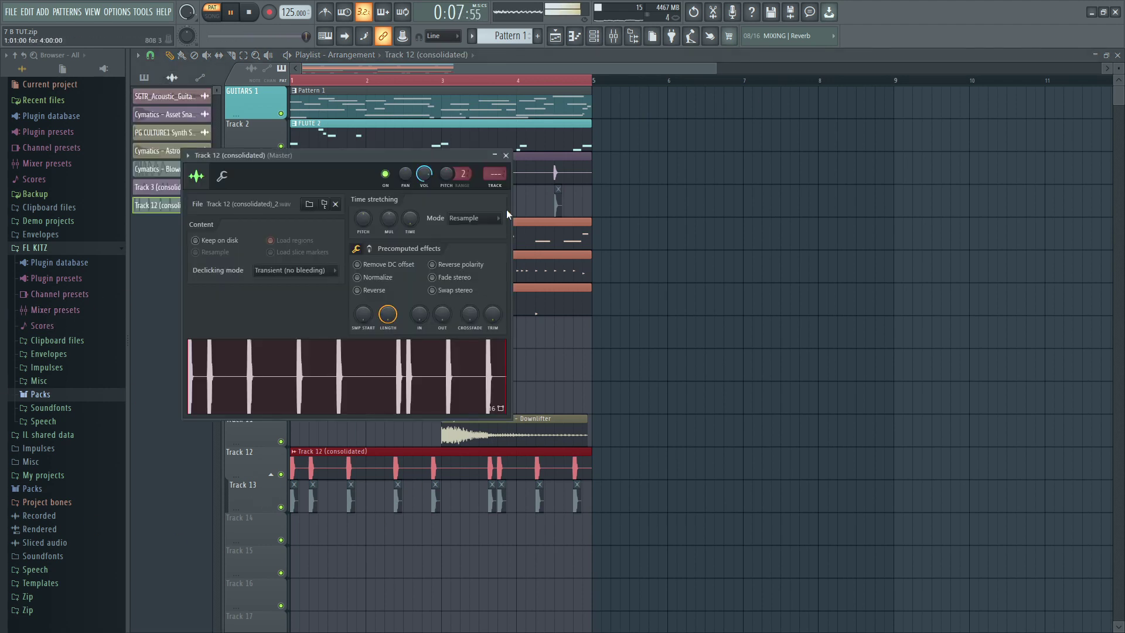
{"action": "key", "text": "F9"}
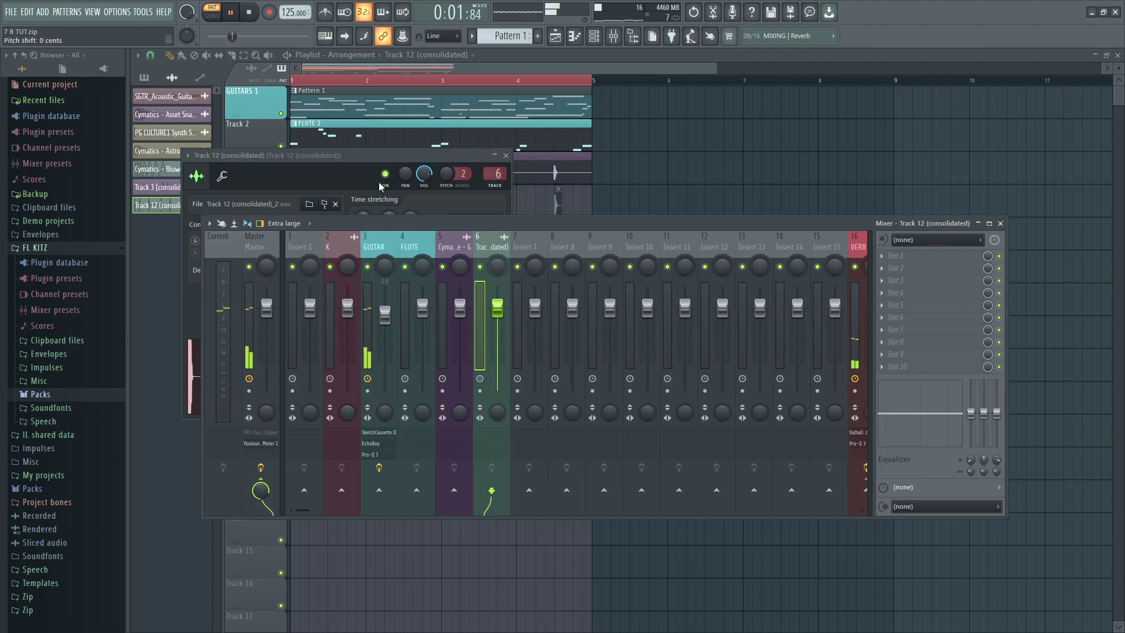
Solo GUITARS 1 with Track 12 unmuted and play the whole song in Song mode.
{"action": "left_click", "coordinate": [526, 62]}
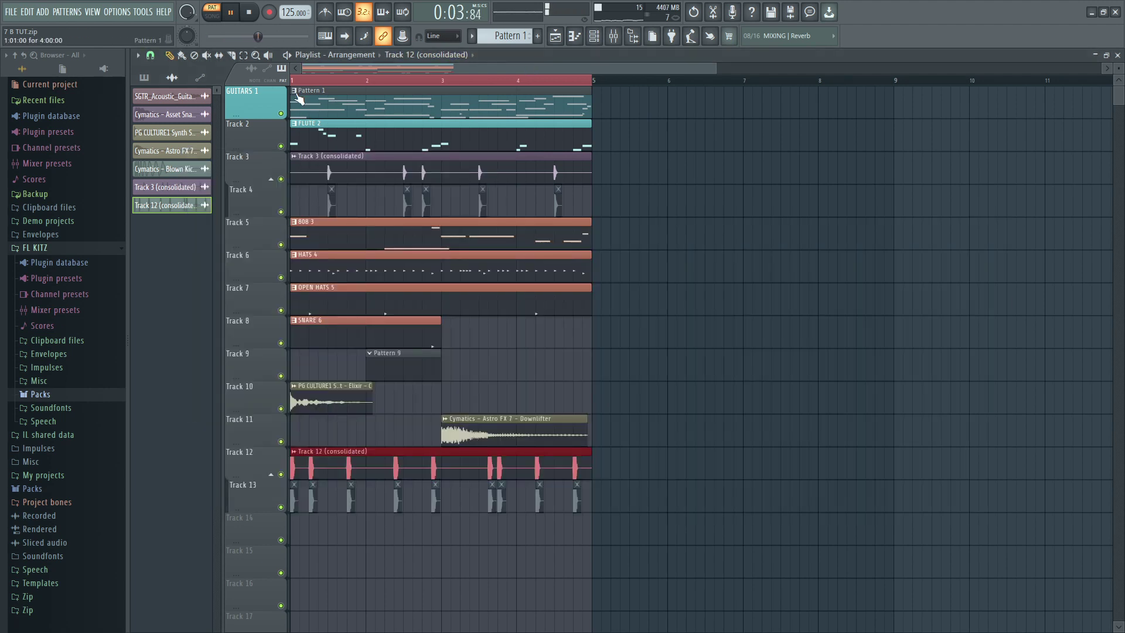
{"action": "left_click", "coordinate": [281, 113], "text": "ctrl"}
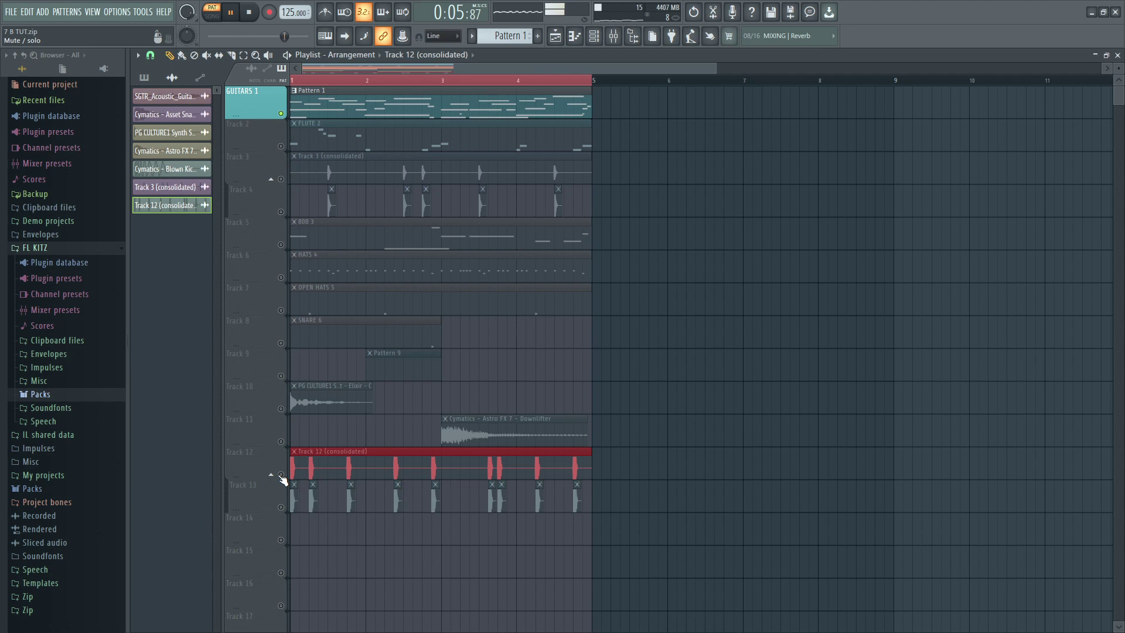
{"action": "left_click", "coordinate": [281, 474]}
{"action": "key", "text": "space"}
{"action": "left_click", "coordinate": [212, 18]}
{"action": "key", "text": "space"}
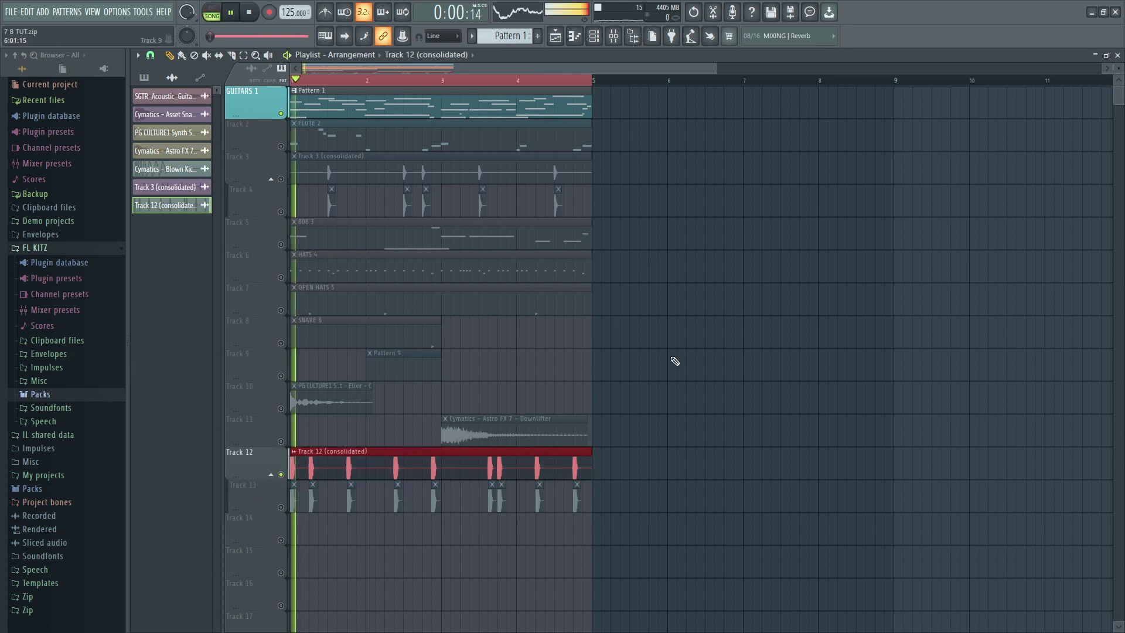
{"action": "left_click", "coordinate": [613, 37]}
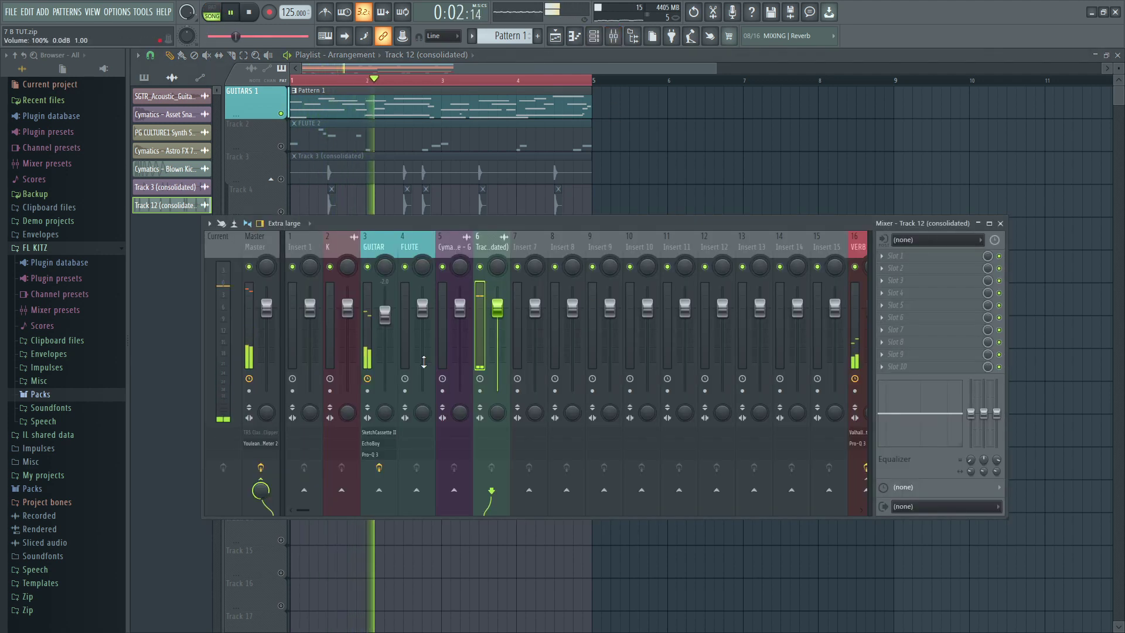
Load Pro-Q 3 on Track 12's insert with an 18 dB/oct low cut near 20 Hz, then stop.
{"action": "left_click", "coordinate": [881, 259]}
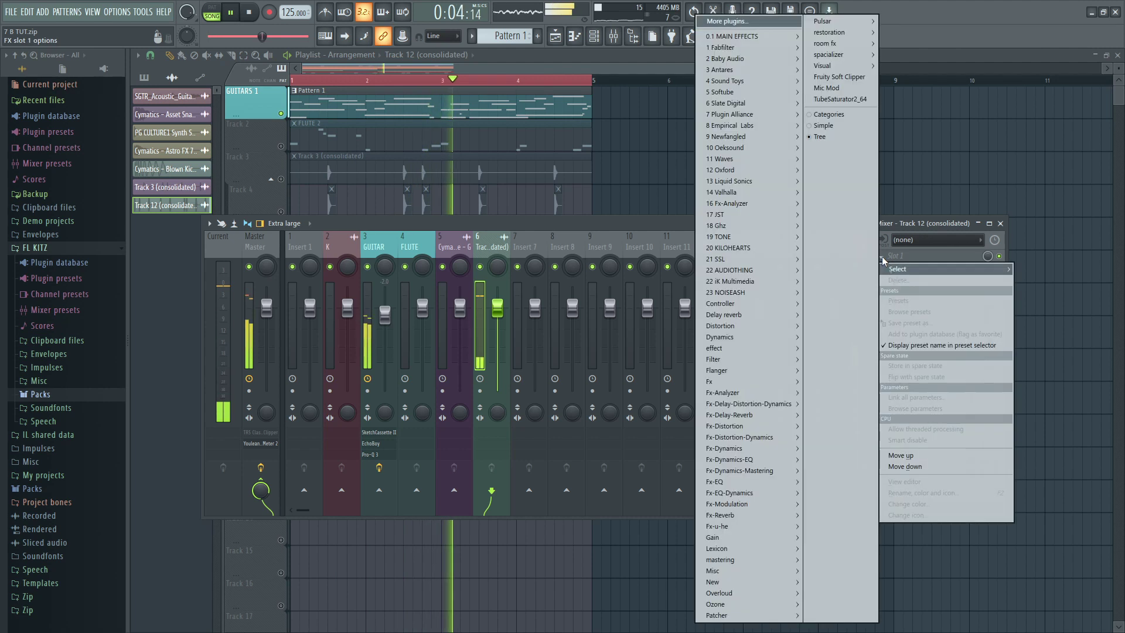
{"action": "mouse_move", "coordinate": [744, 48]}
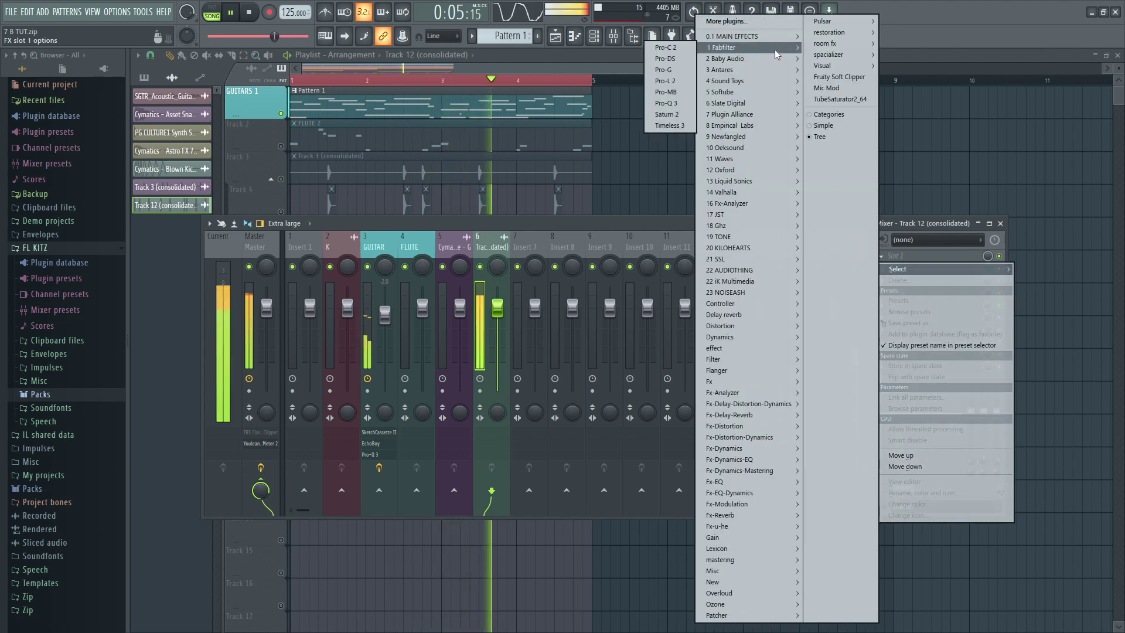
{"action": "left_click", "coordinate": [666, 103]}
{"action": "left_click_drag", "start_coordinate": [246, 328], "coordinate": [280, 324]}
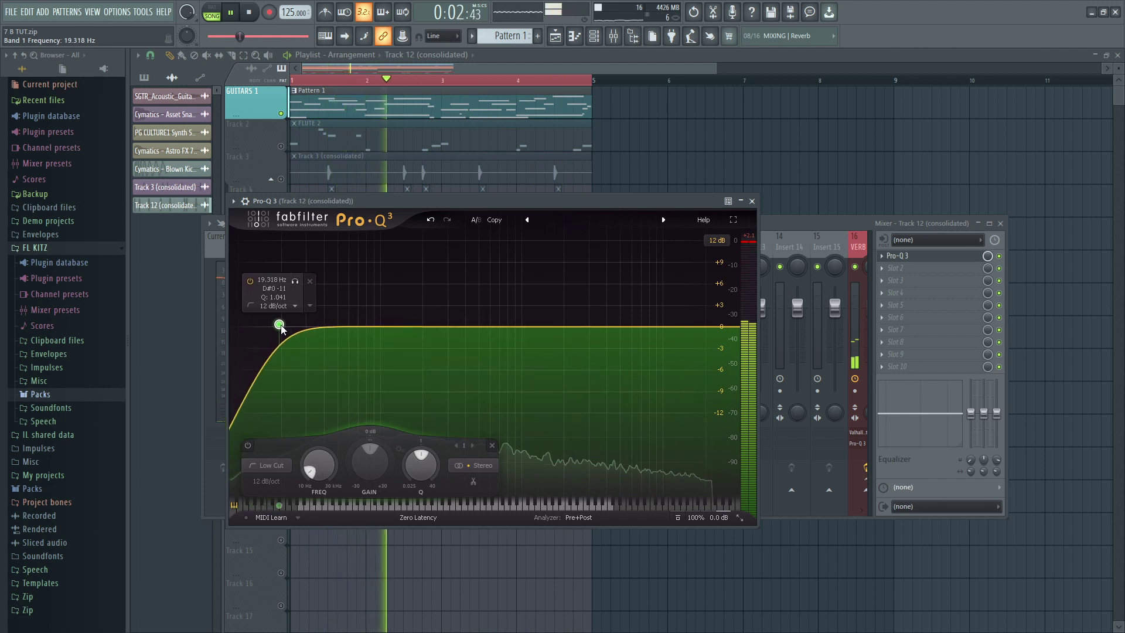
{"action": "left_click", "coordinate": [297, 306]}
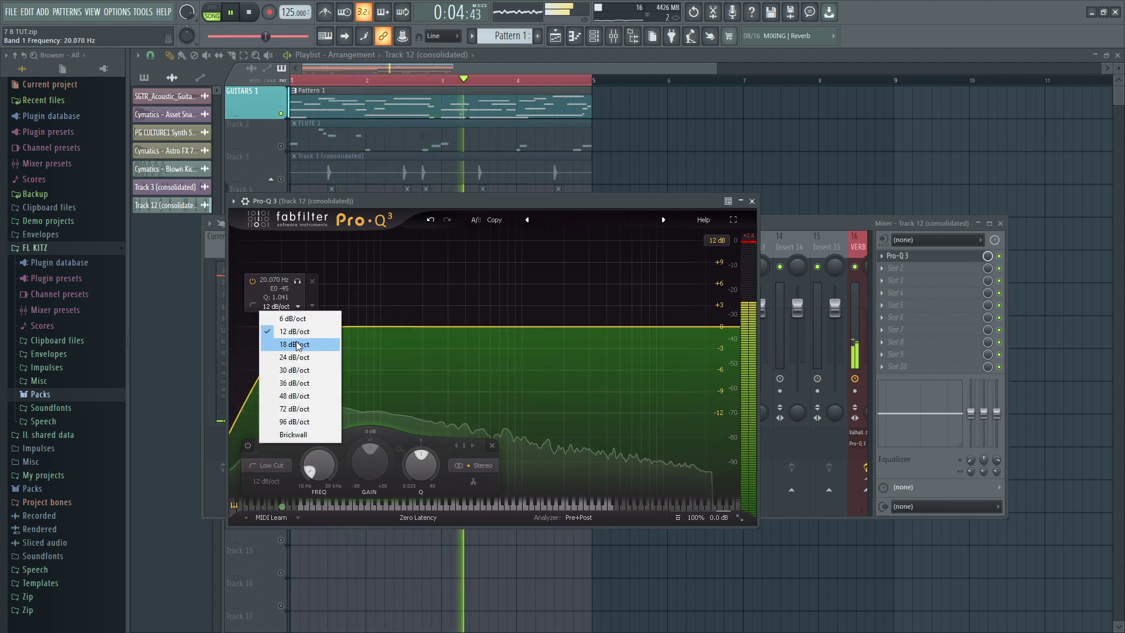
{"action": "left_click", "coordinate": [298, 343]}
{"action": "left_click", "coordinate": [751, 201]}
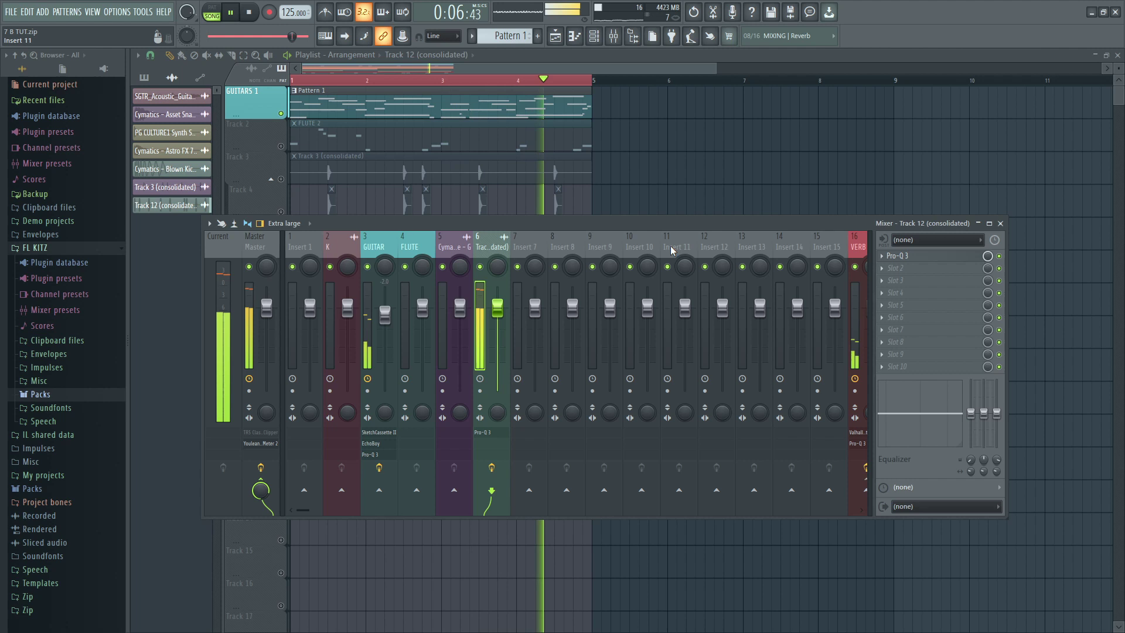
{"action": "key", "text": "space"}
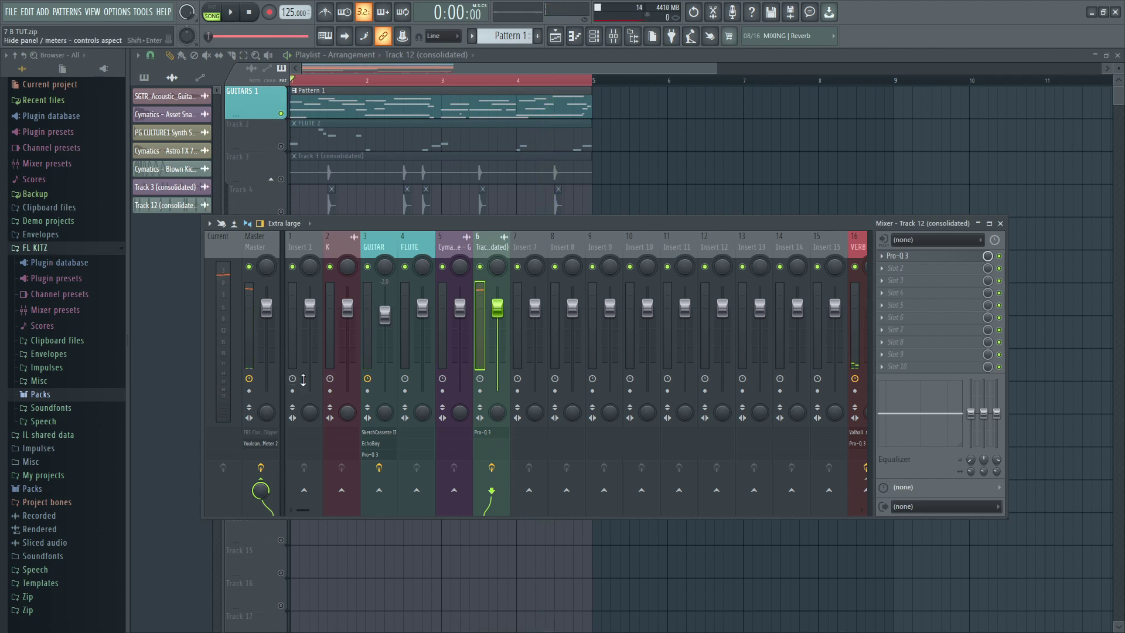
Open the master's TRS Classic Clipper and play the song through it.
{"action": "left_click", "coordinate": [209, 273]}
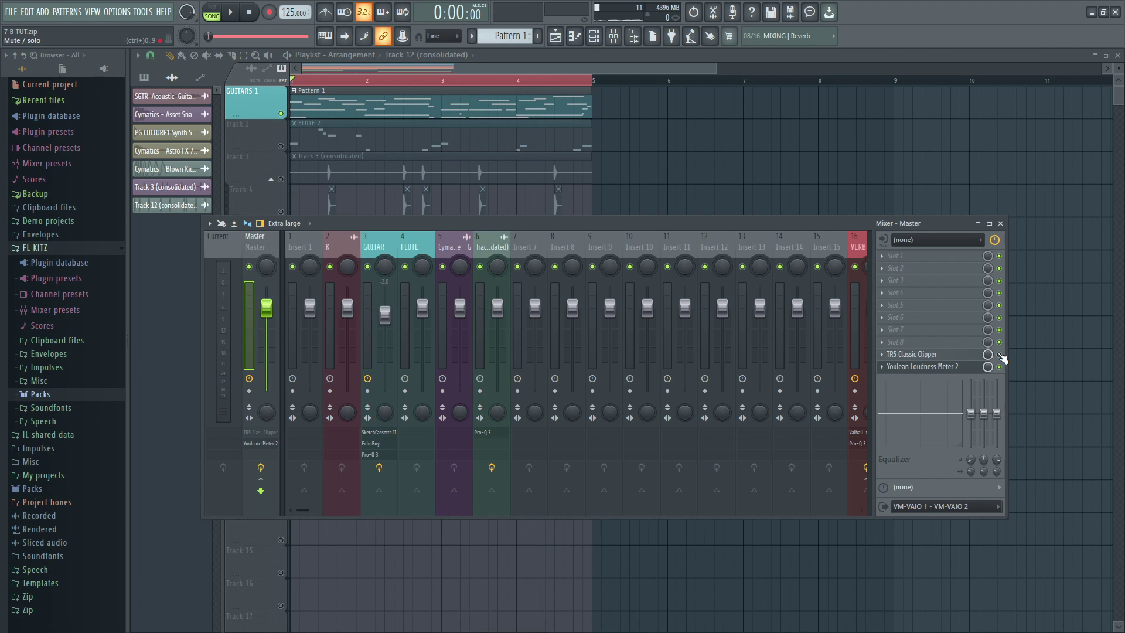
{"action": "left_click", "coordinate": [944, 356]}
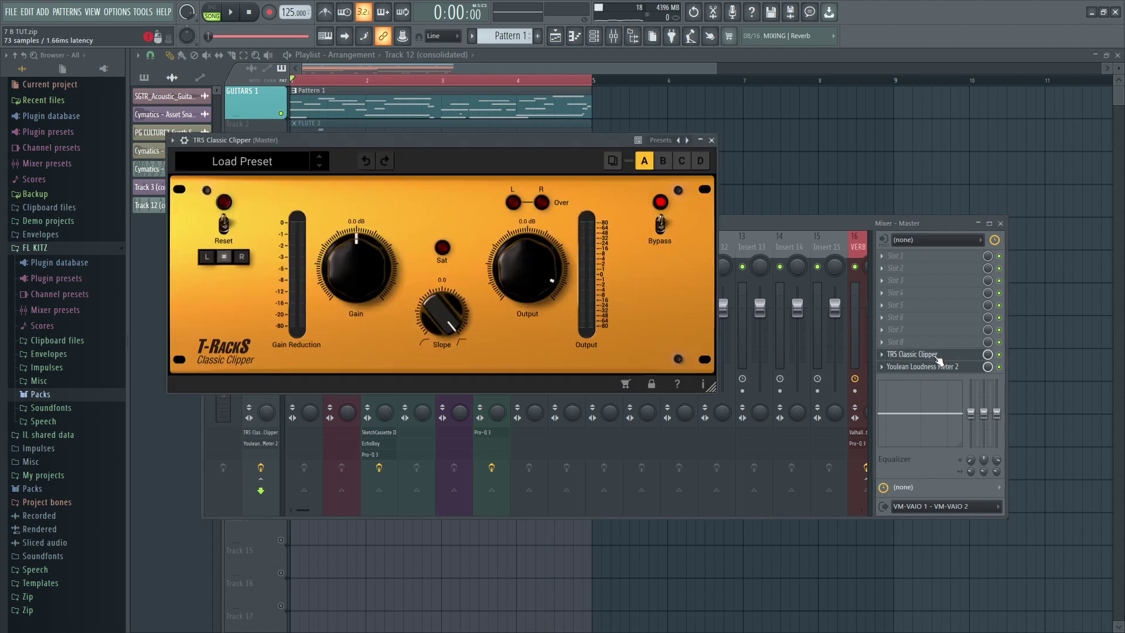
{"action": "key", "text": "space"}
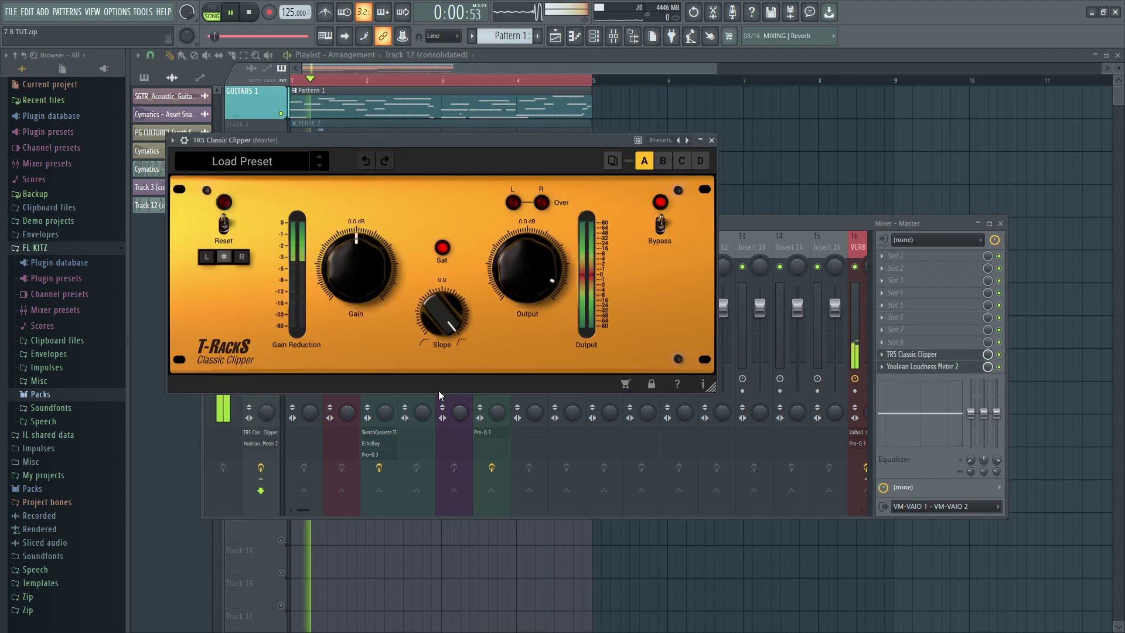
{"action": "left_click_drag", "start_coordinate": [537, 143], "coordinate": [682, 312]}
{"action": "key", "text": "space"}
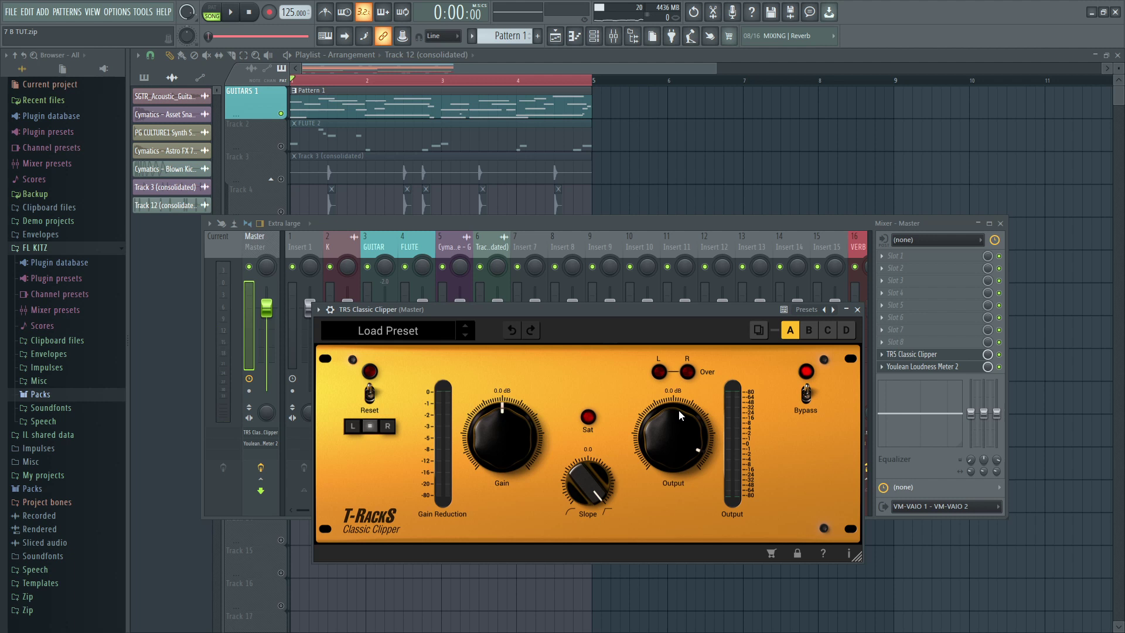
{"action": "key", "text": "space"}
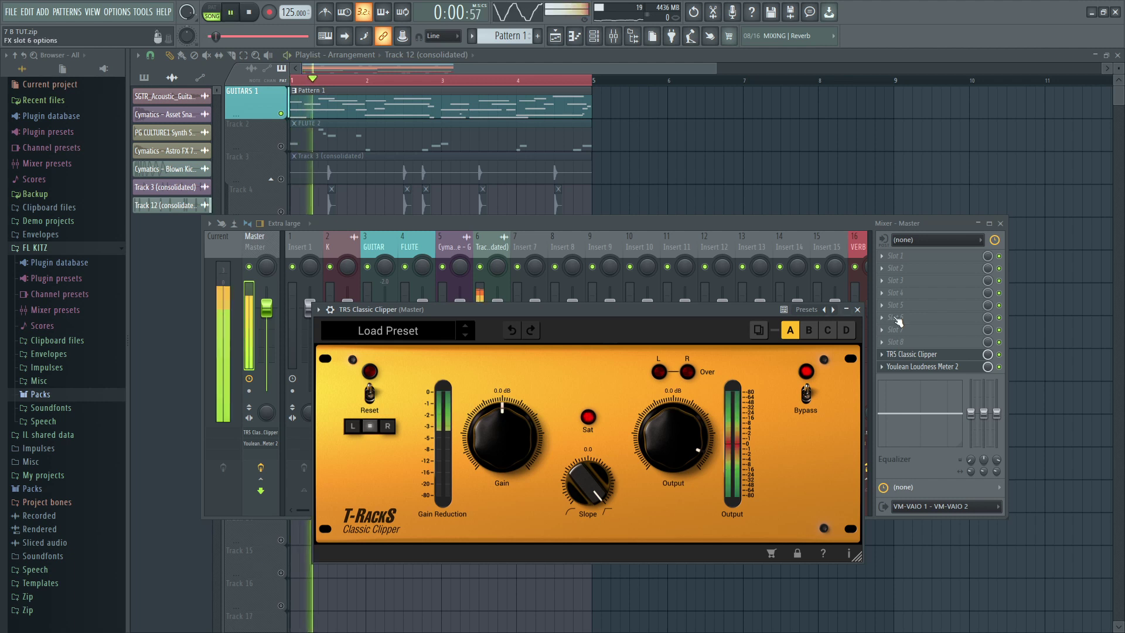
Bypass and re-enable the master's TRS Classic Clipper to compare, restarting playback.
{"action": "left_click", "coordinate": [372, 467]}
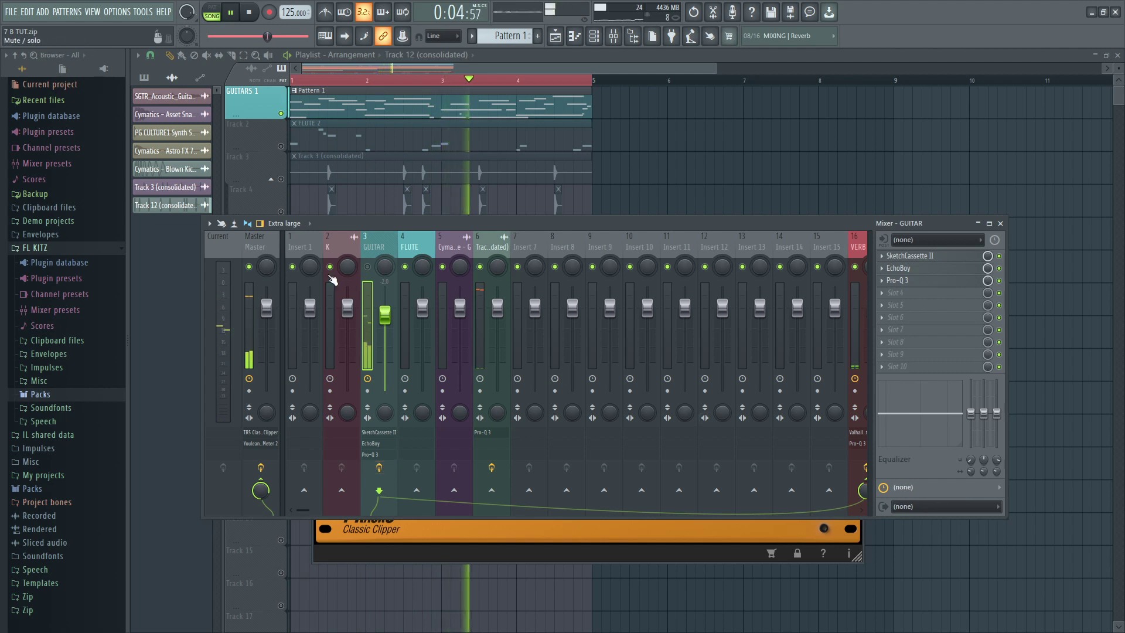
{"action": "left_click", "coordinate": [265, 245]}
{"action": "left_click", "coordinate": [998, 355]}
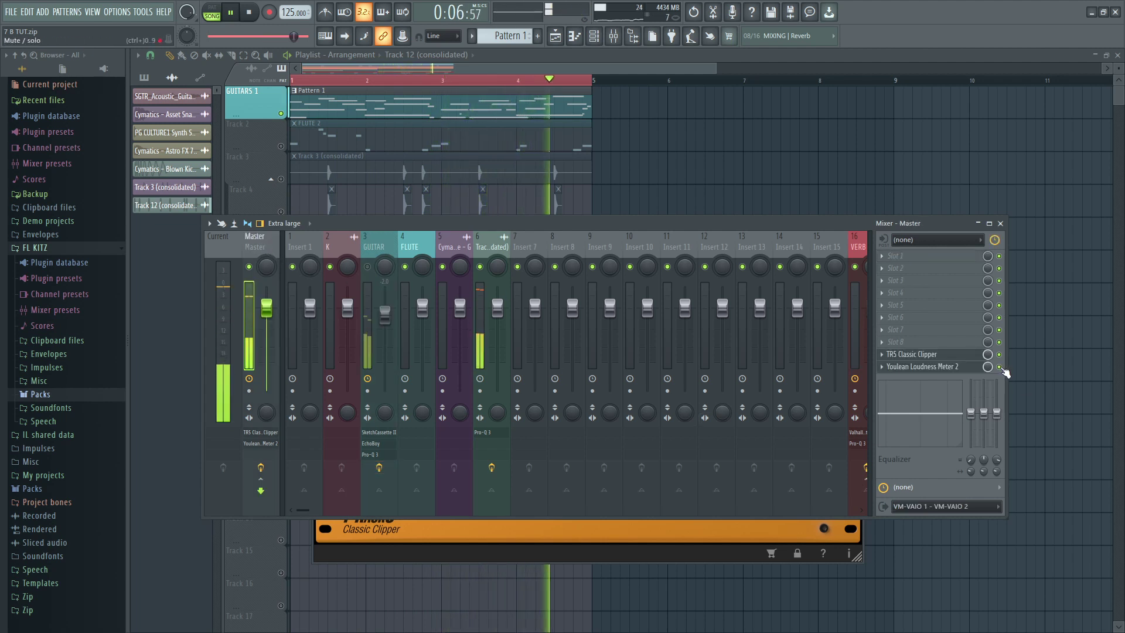
{"action": "left_click", "coordinate": [999, 354]}
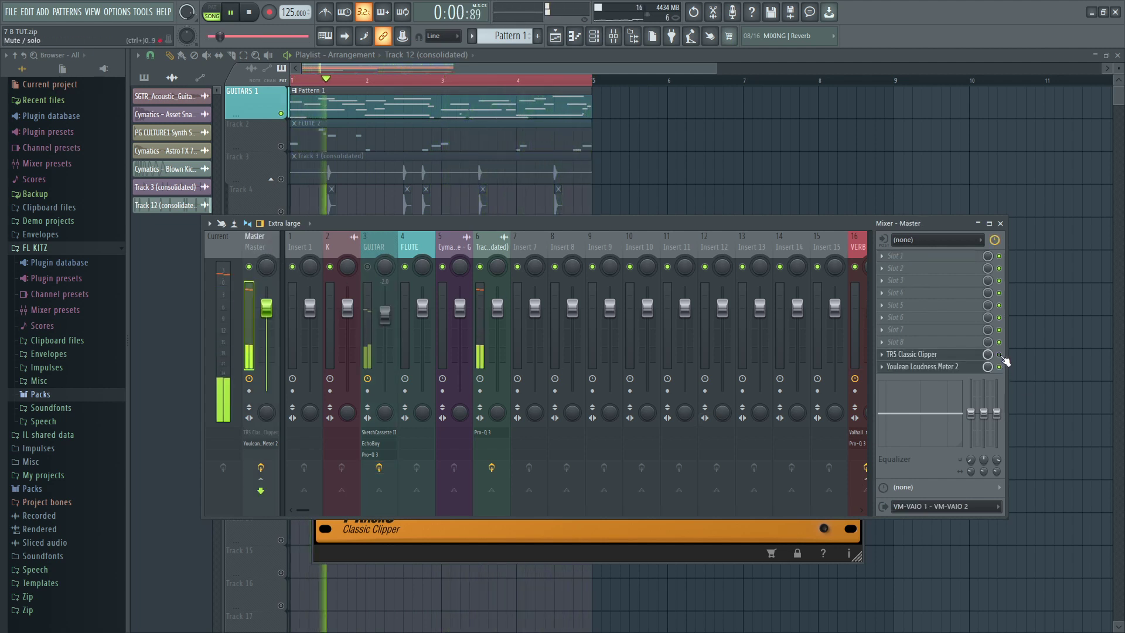
{"action": "left_click", "coordinate": [477, 240]}
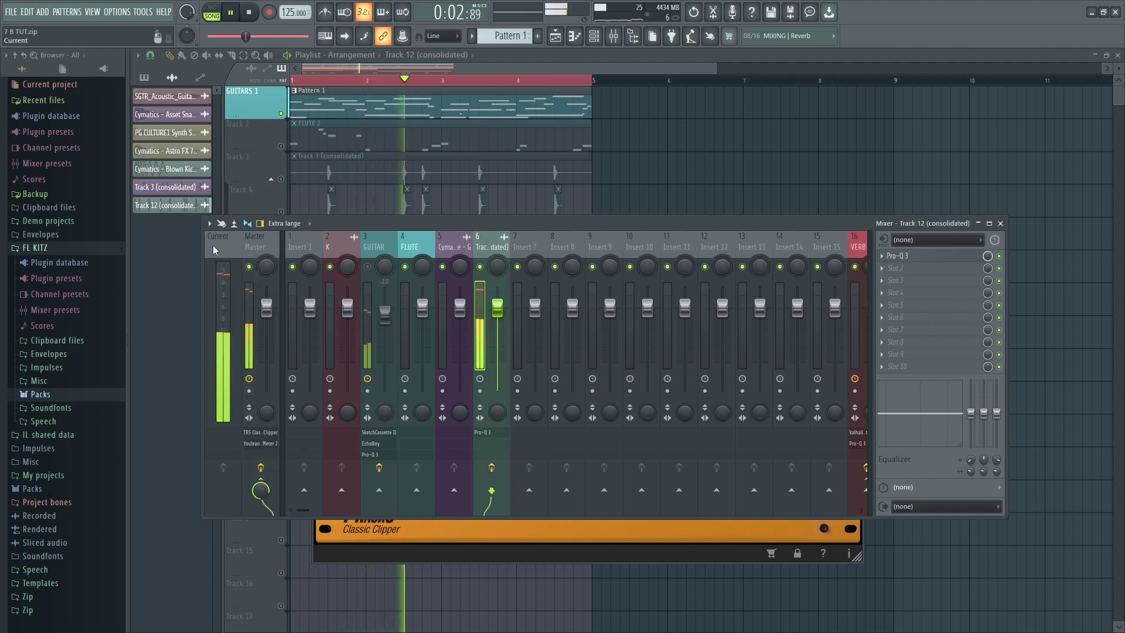
{"action": "left_click", "coordinate": [255, 240]}
{"action": "key", "text": "space"}
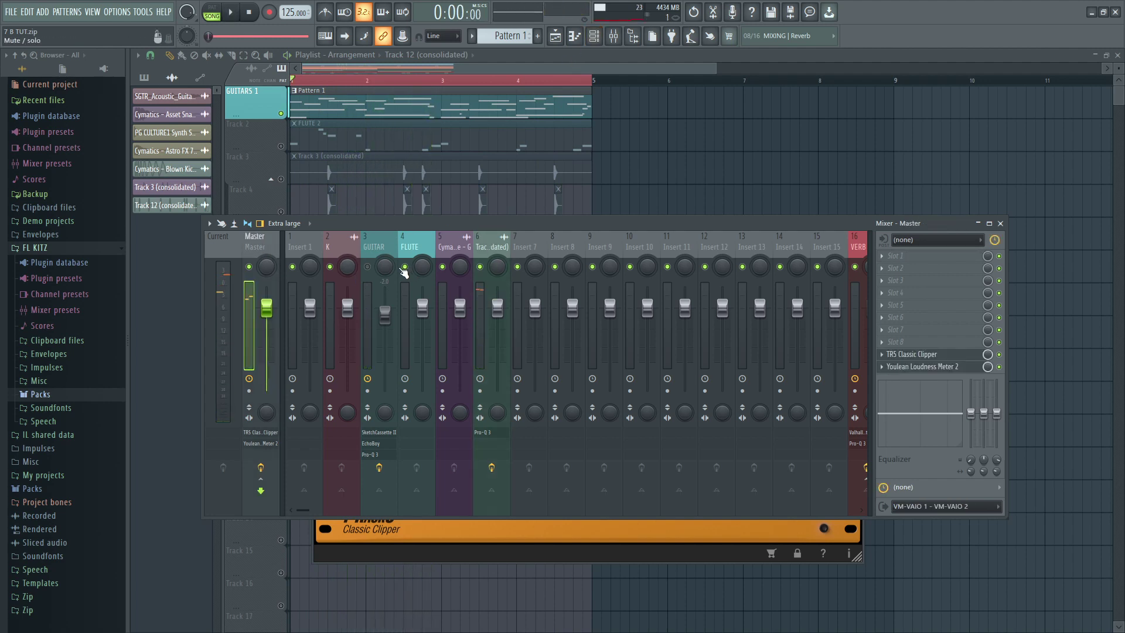
{"action": "key", "text": "space"}
Stop playback and move the open hi-hat step from Pattern 1 into Pattern 7.
{"action": "left_click", "coordinate": [593, 37]}
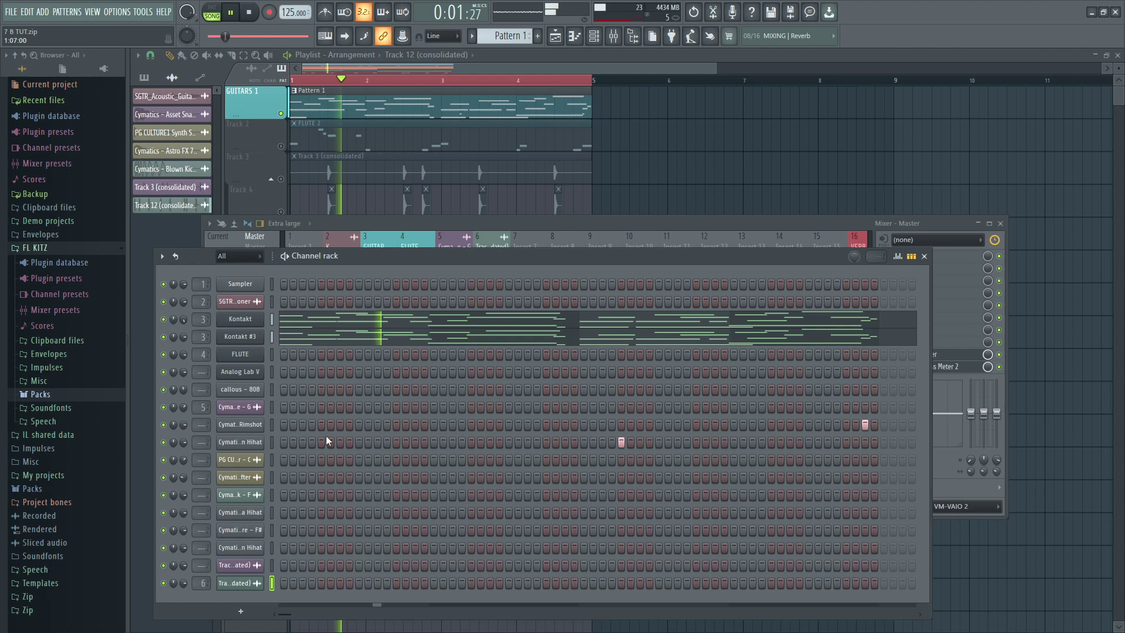
{"action": "key", "text": "space"}
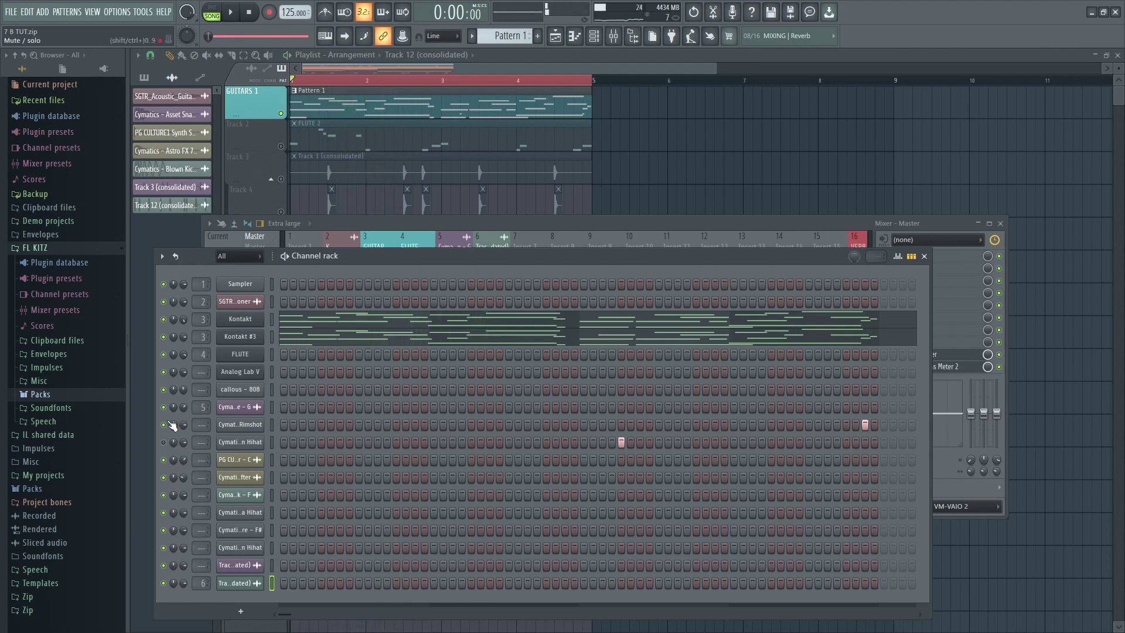
{"action": "right_click", "coordinate": [245, 449]}
{"action": "mouse_move", "coordinate": [352, 444]}
{"action": "left_click", "coordinate": [390, 440]}
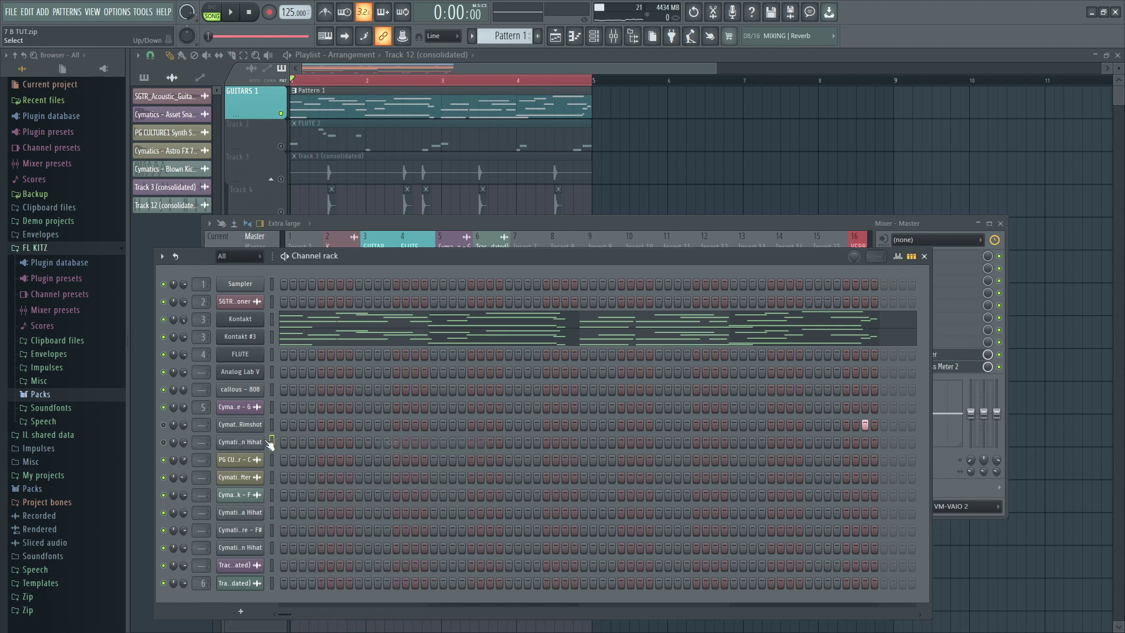
{"action": "key", "text": "F4"}
{"action": "right_click", "coordinate": [244, 439]}
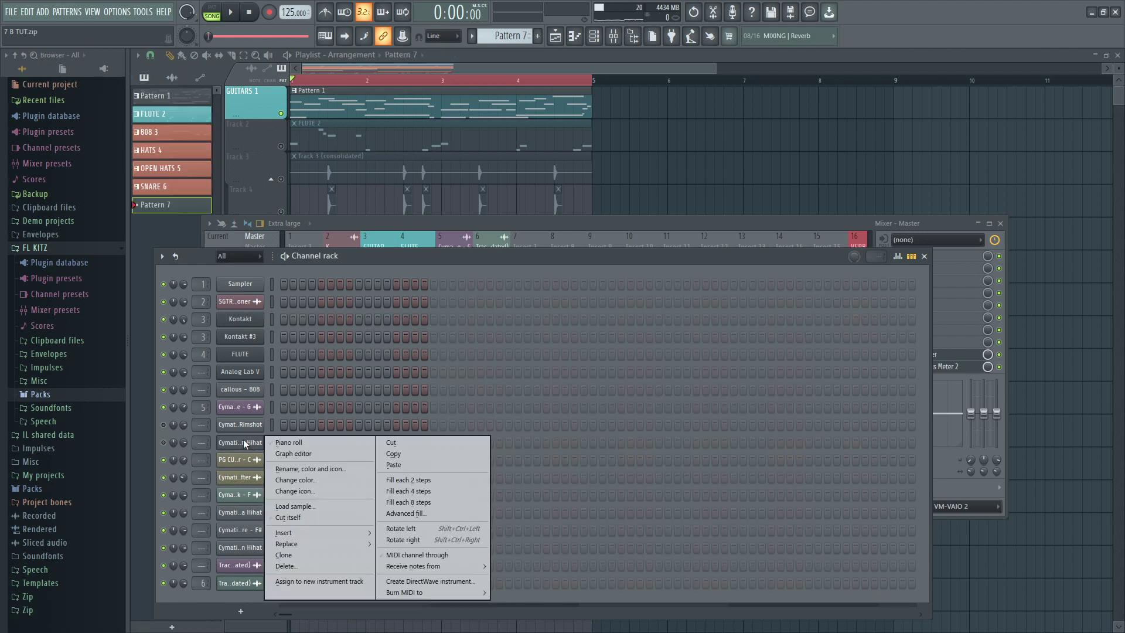
{"action": "left_click", "coordinate": [409, 464]}
Move the rimshot step from Pattern 1 into Pattern 7 as well.
{"action": "key", "text": "ctrl+z"}
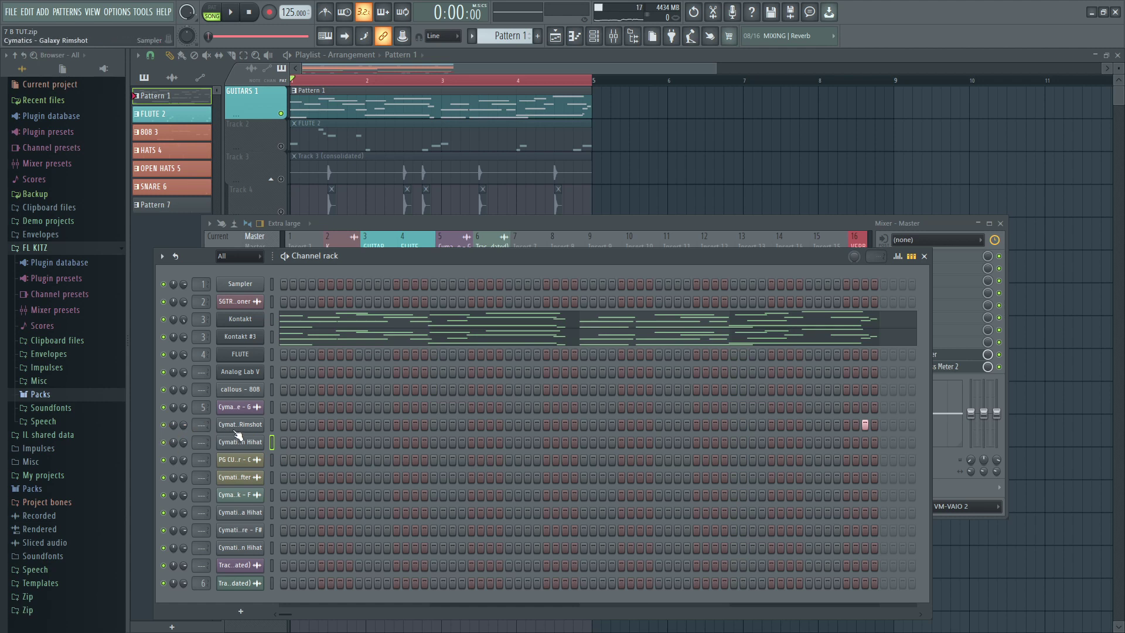
{"action": "right_click", "coordinate": [234, 430]}
{"action": "left_click", "coordinate": [401, 426]}
{"action": "key", "text": "F4"}
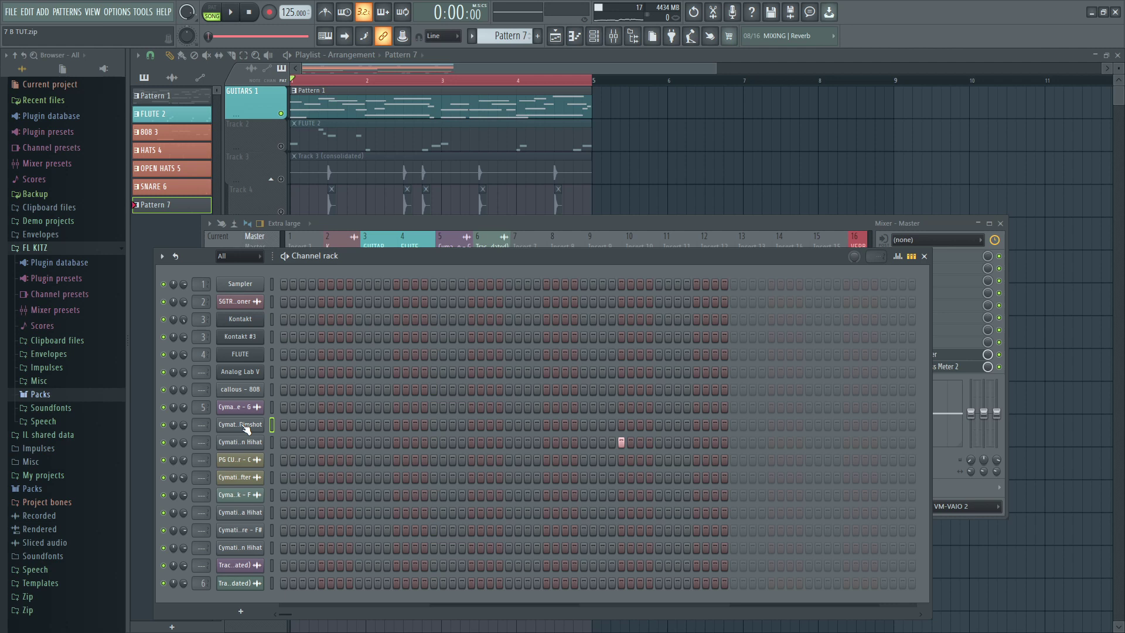
{"action": "right_click", "coordinate": [243, 427]}
{"action": "left_click", "coordinate": [390, 447]}
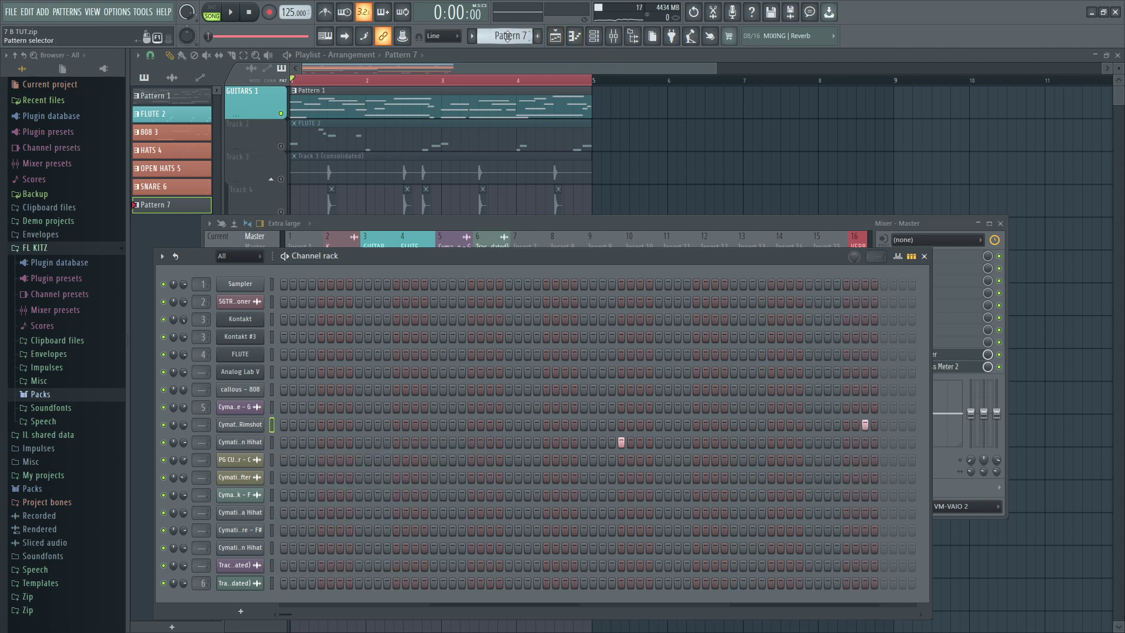
Rename Pattern 7 to 'PERC 7' and give it the Sienna colour.
{"action": "left_click", "coordinate": [507, 35]}
{"action": "left_click", "coordinate": [601, 93]}
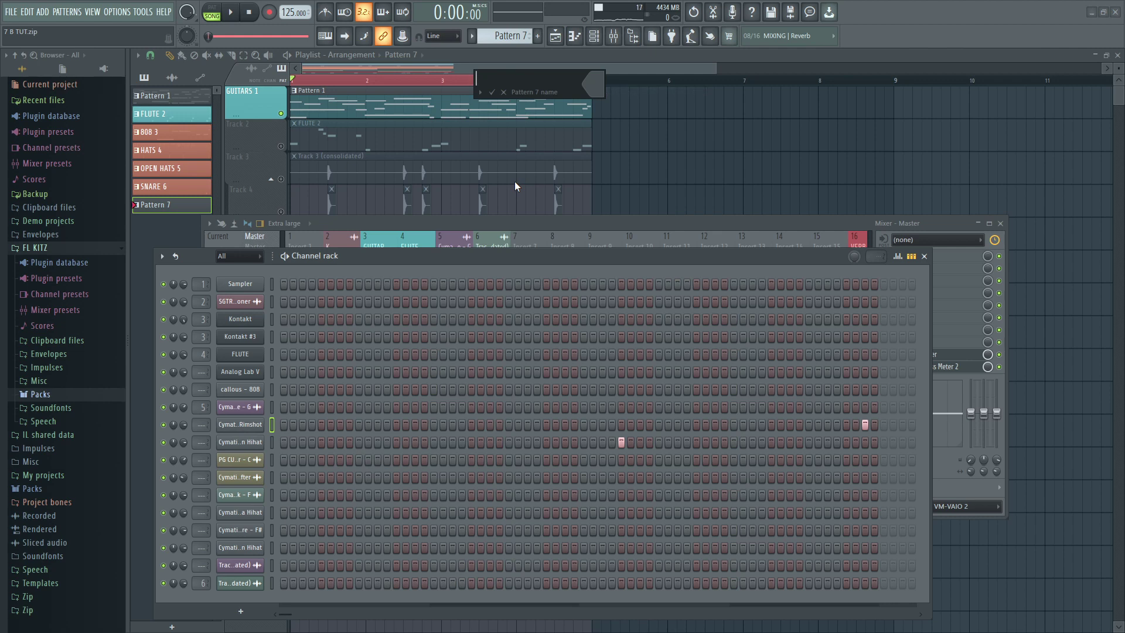
{"action": "type", "text": "PERC 7"}
{"action": "left_click", "coordinate": [606, 92]}
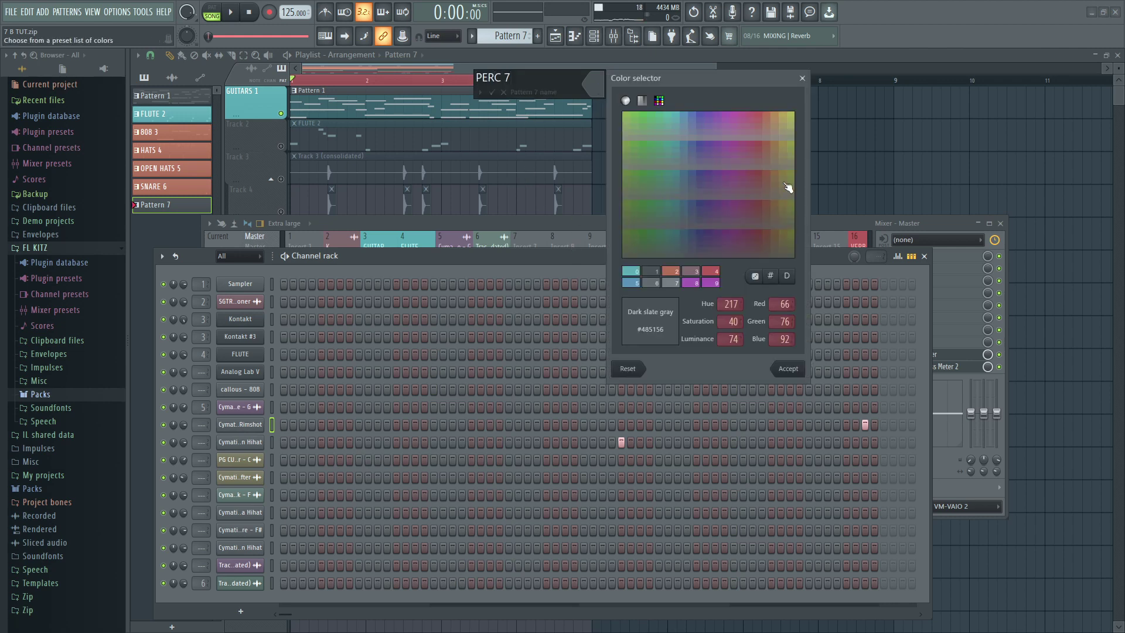
{"action": "left_click", "coordinate": [791, 370]}
{"action": "key", "text": "Return"}
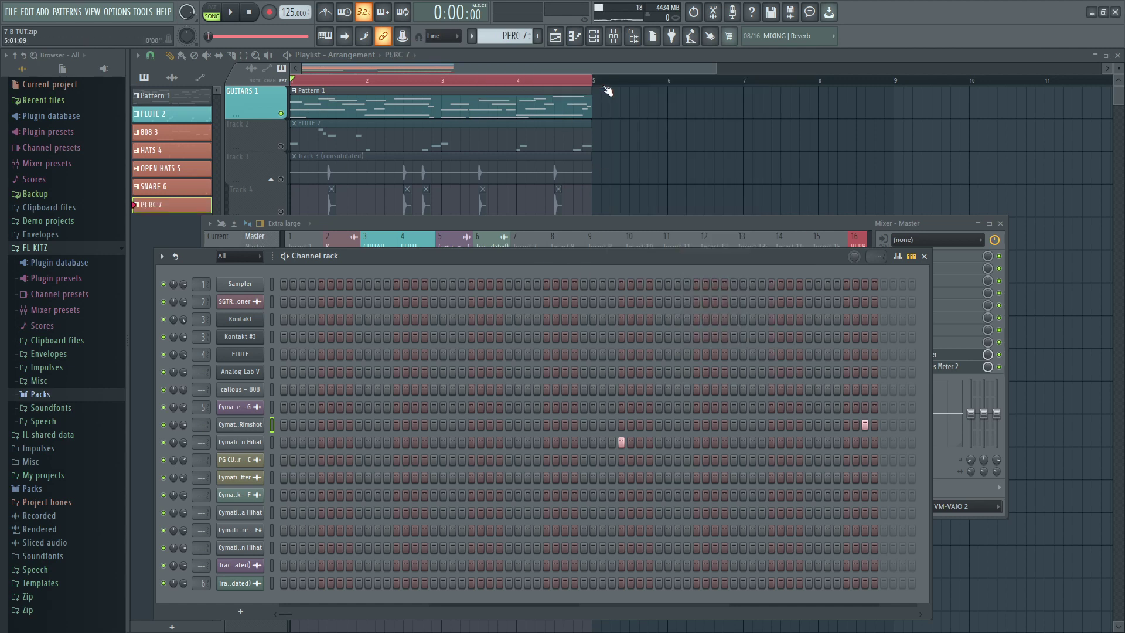
{"action": "left_click", "coordinate": [652, 65]}
Place a PERC 7 clip at the start of Track 14 and mute that track.
{"action": "left_click", "coordinate": [324, 542]}
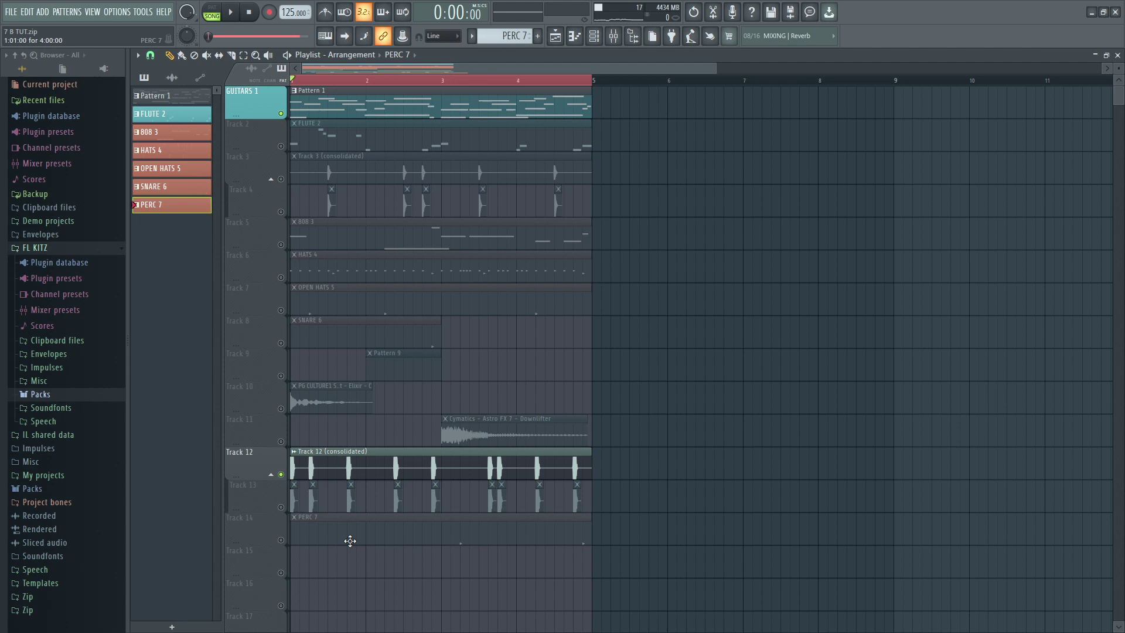
{"action": "left_click", "coordinate": [283, 535]}
{"action": "key", "text": "space"}
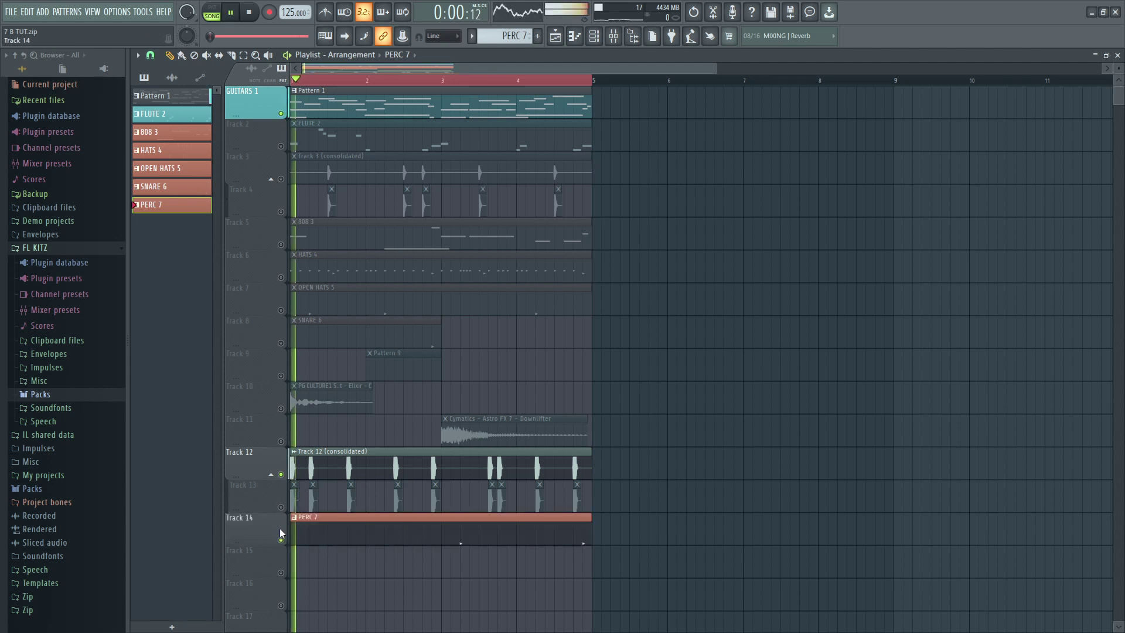
{"action": "left_click", "coordinate": [281, 539]}
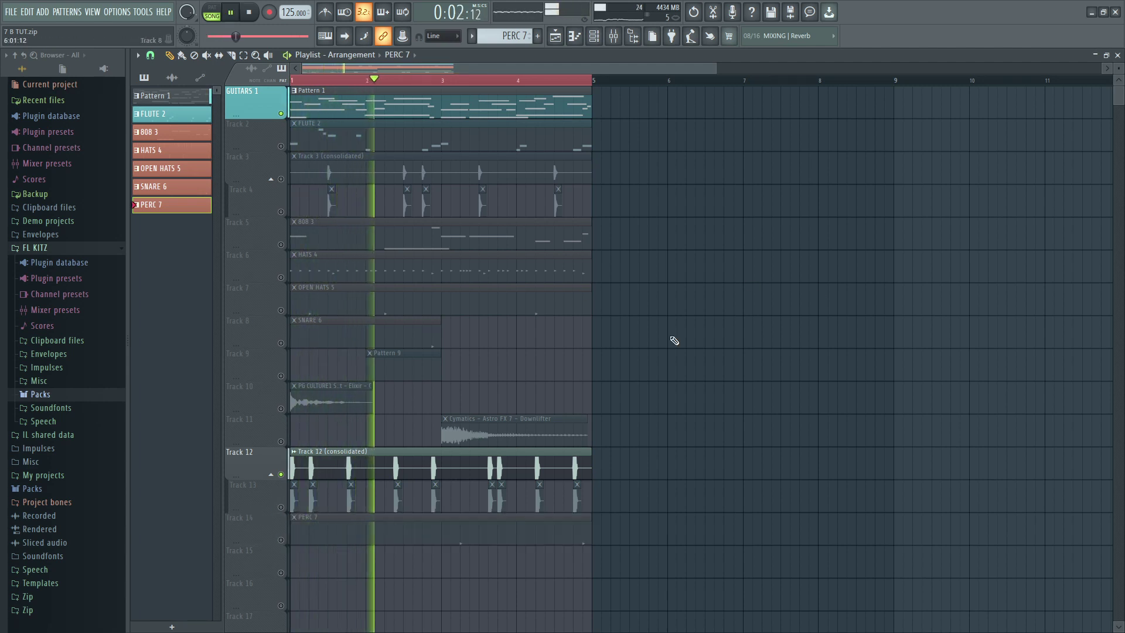
Audition the mix with the mixer shown, then select the 808 3 clip on Track 5.
{"action": "key", "text": "F9"}
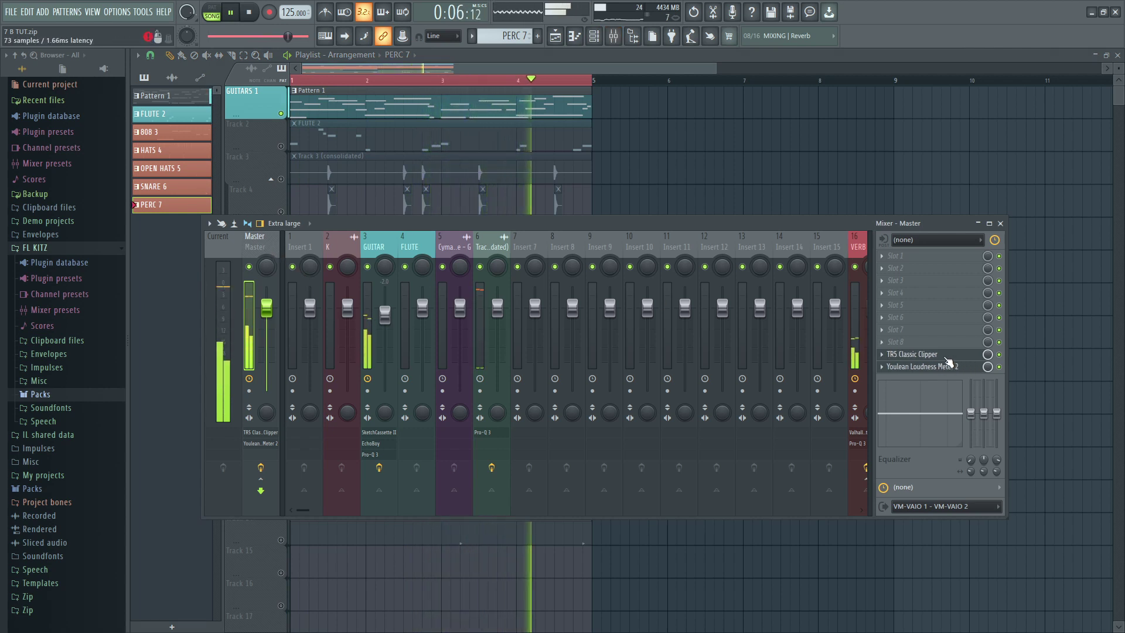
{"action": "key", "text": "space"}
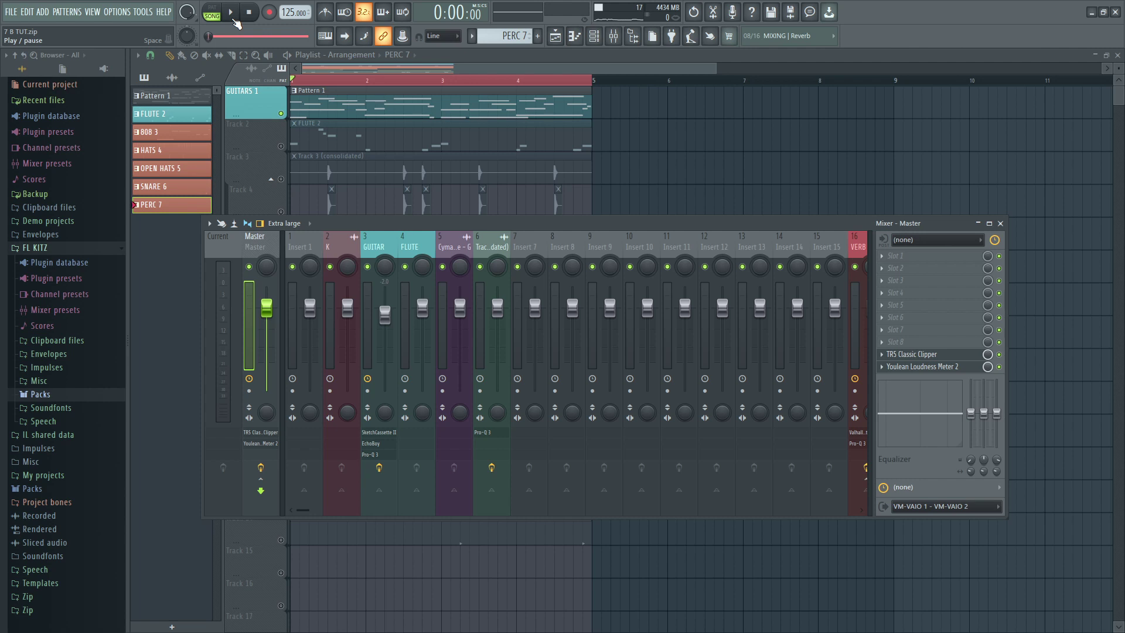
{"action": "left_click", "coordinate": [233, 18]}
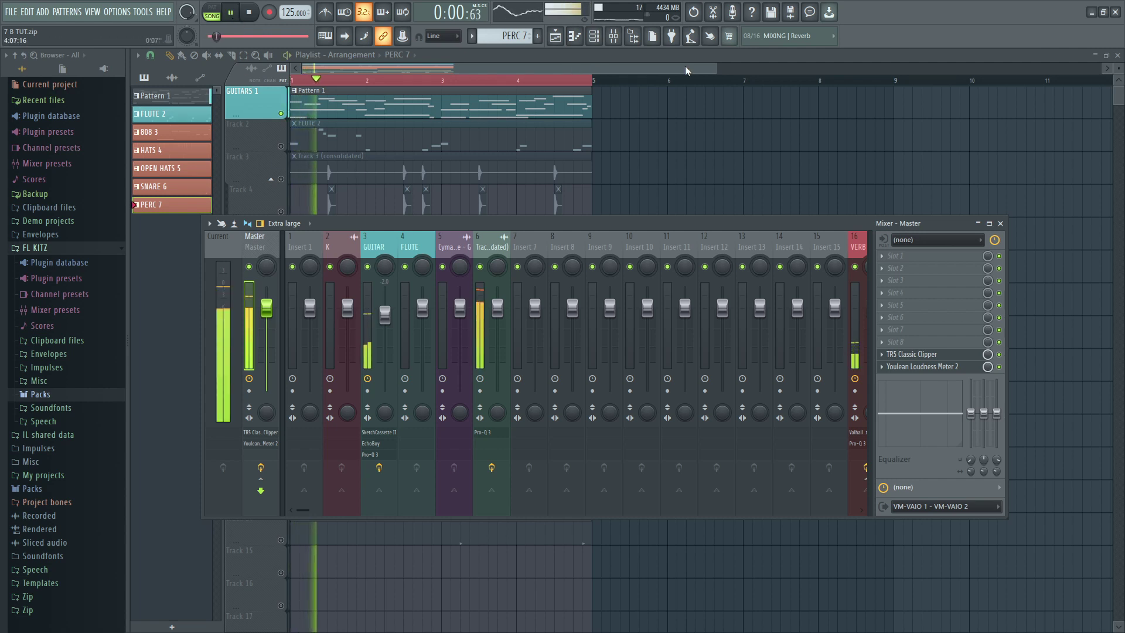
{"action": "key", "text": "F9"}
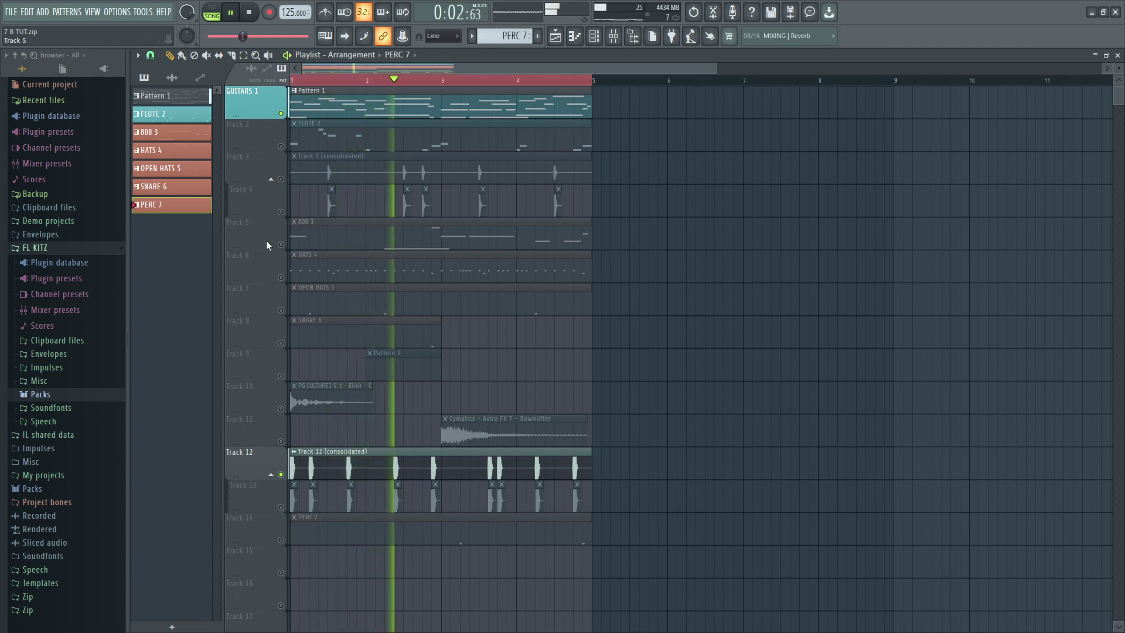
{"action": "left_click", "coordinate": [293, 242]}
Open the 808 3 notes and link the callous - 808 channel to mixer insert 7.
{"action": "double_click", "coordinate": [333, 242]}
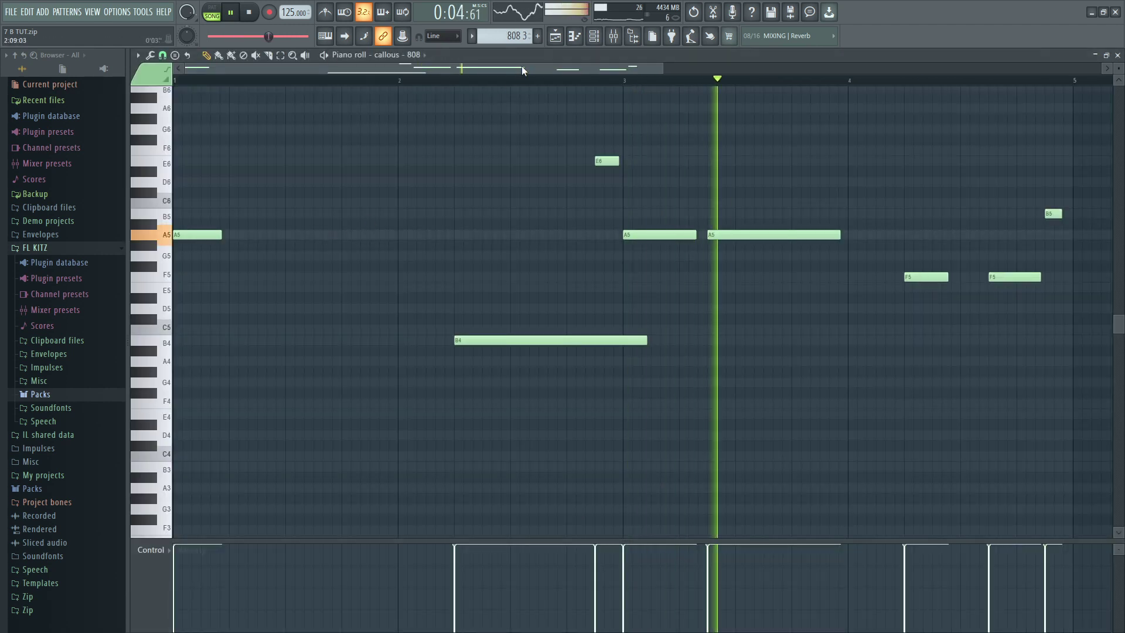
{"action": "key", "text": "F6"}
{"action": "left_click", "coordinate": [240, 389]}
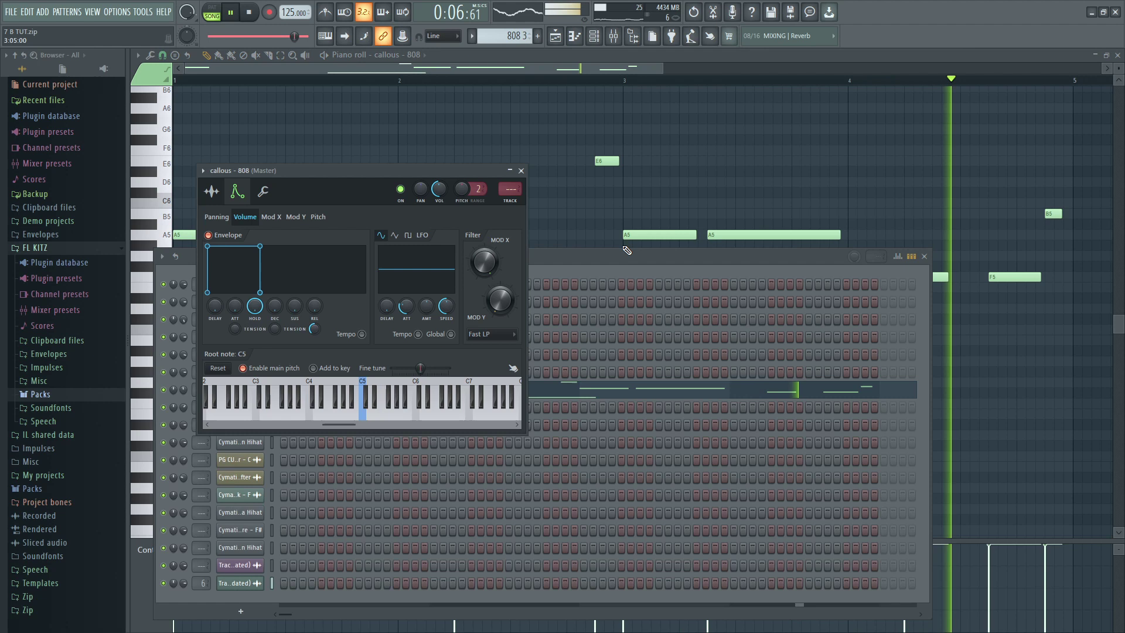
{"action": "key", "text": "F9"}
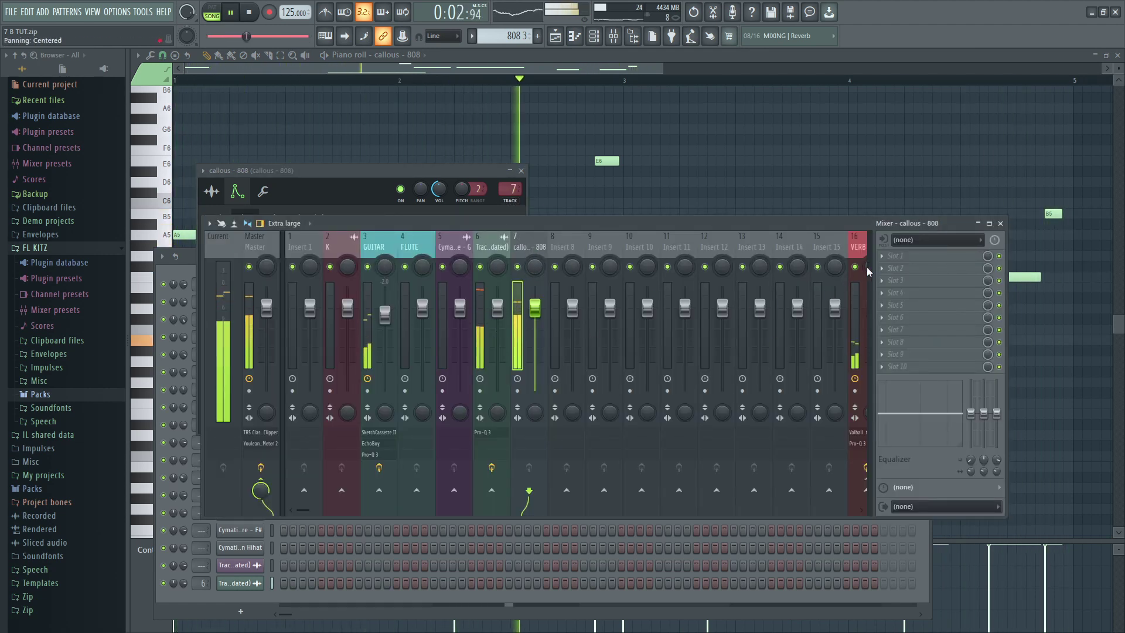
Load Pro-Q 3 on the 808 insert with an 18 dB/oct low cut at about 20 Hz.
{"action": "left_click", "coordinate": [894, 255]}
{"action": "mouse_move", "coordinate": [781, 92]}
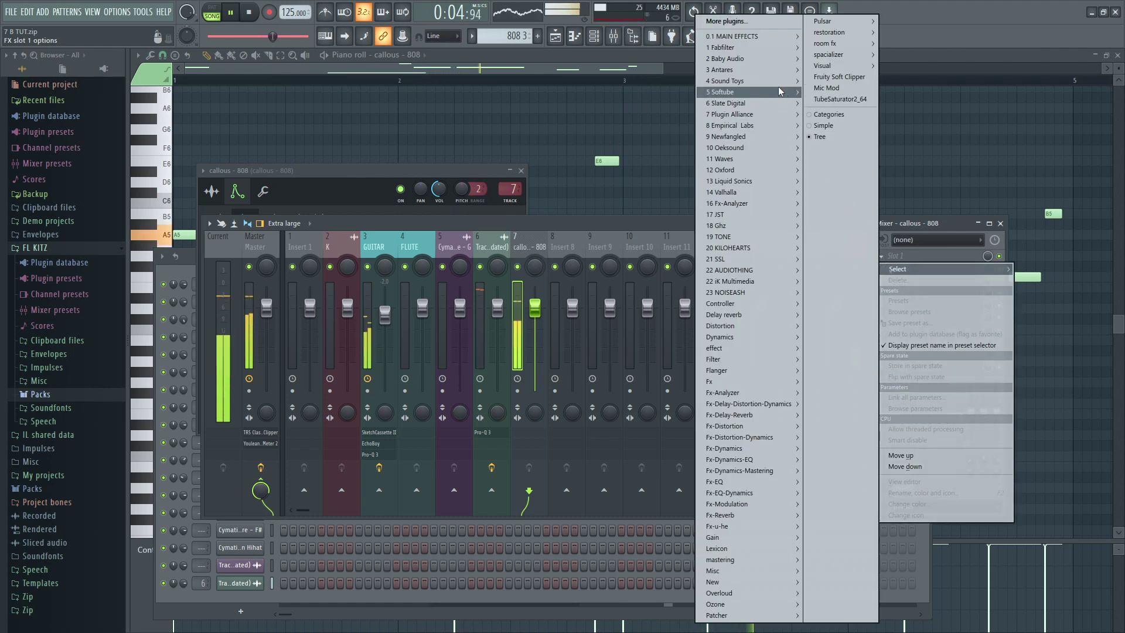
{"action": "mouse_move", "coordinate": [726, 47]}
{"action": "left_click", "coordinate": [665, 100]}
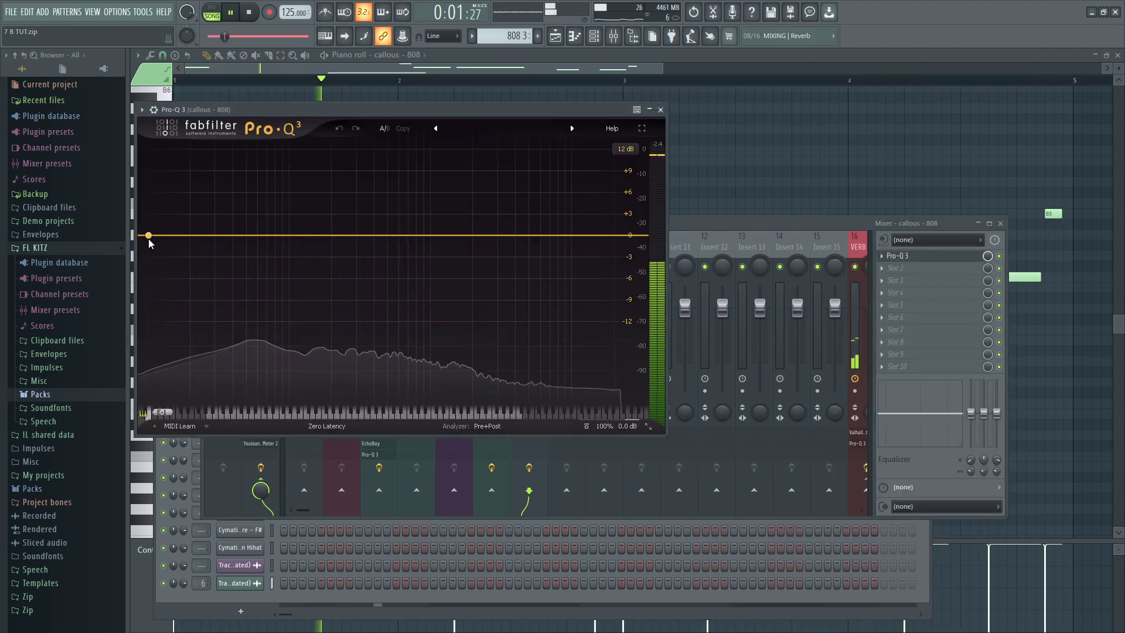
{"action": "left_click_drag", "start_coordinate": [149, 236], "coordinate": [193, 236]}
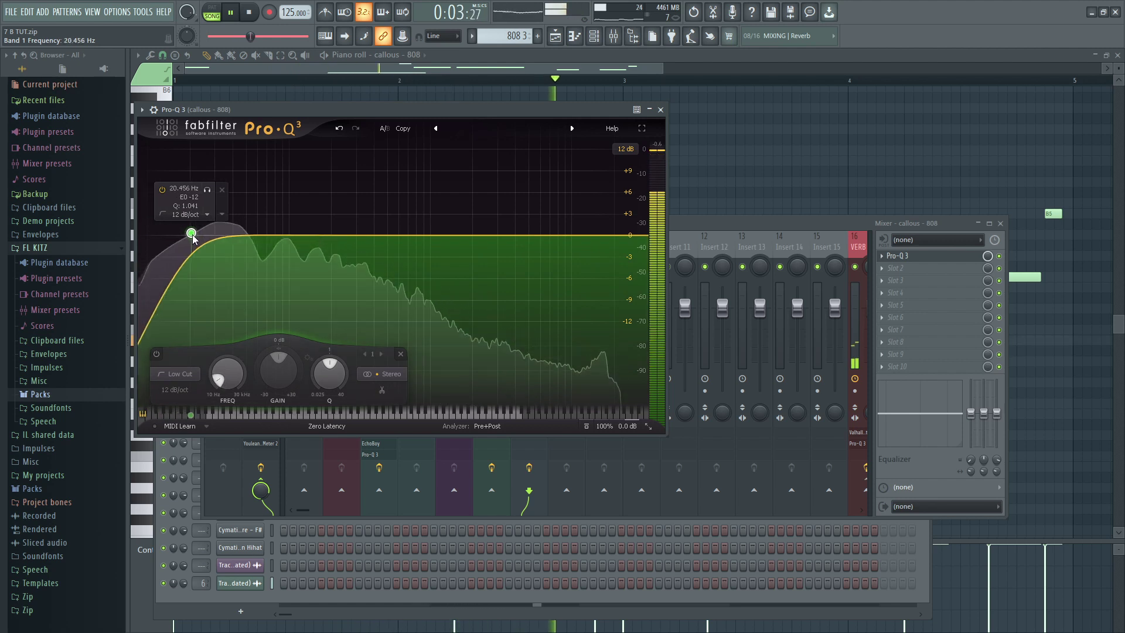
{"action": "left_click", "coordinate": [186, 214]}
{"action": "left_click", "coordinate": [205, 253]}
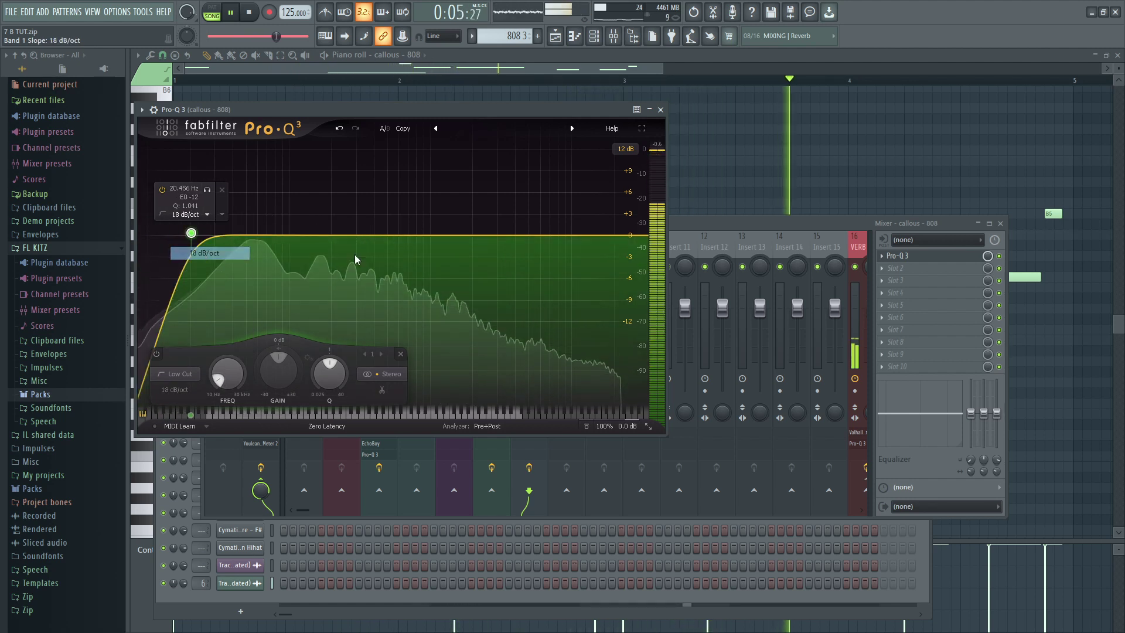
{"action": "left_click", "coordinate": [660, 110]}
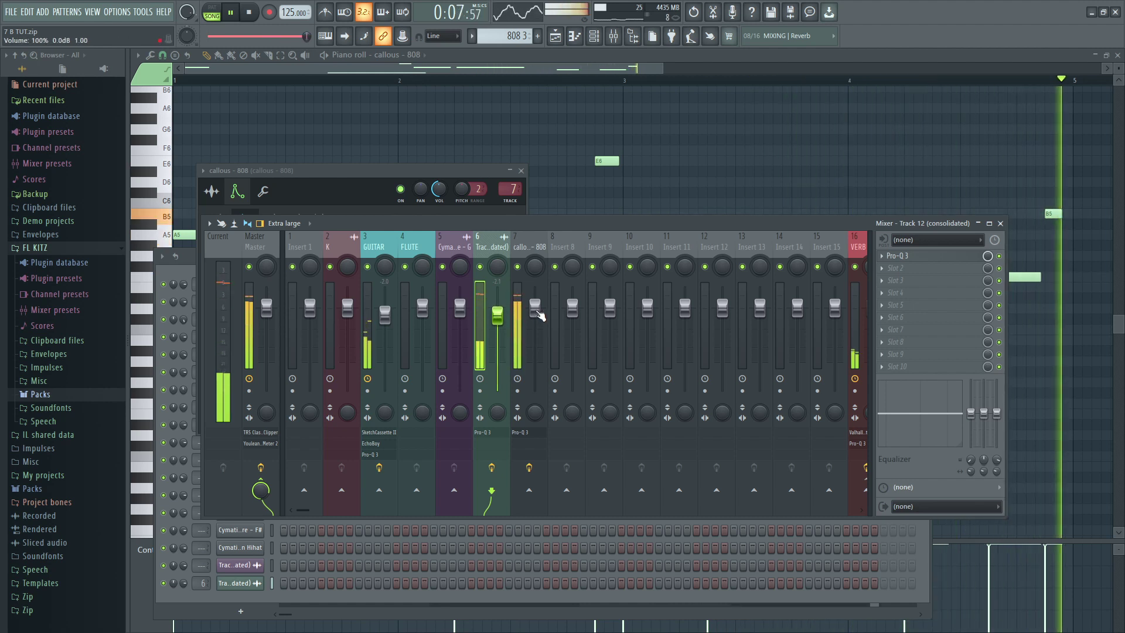
Lower the 808 insert's fader to -0.5 dB, then select the GUITAR insert.
{"action": "left_click", "coordinate": [536, 309]}
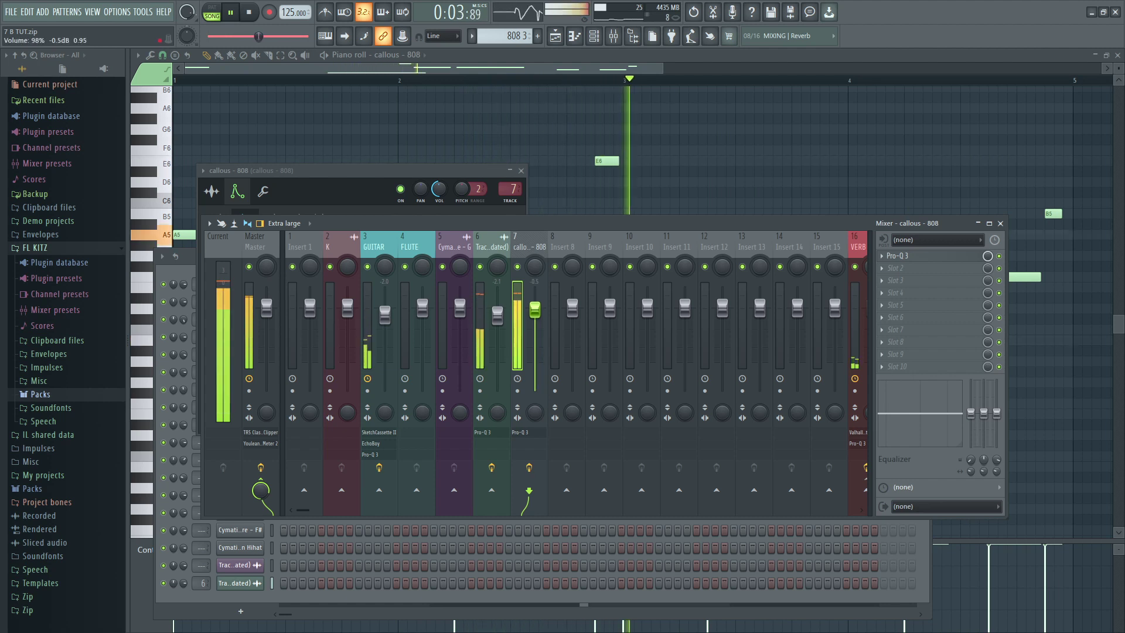
{"action": "left_click_drag", "start_coordinate": [534, 307], "coordinate": [538, 315]}
{"action": "left_click", "coordinate": [379, 248]}
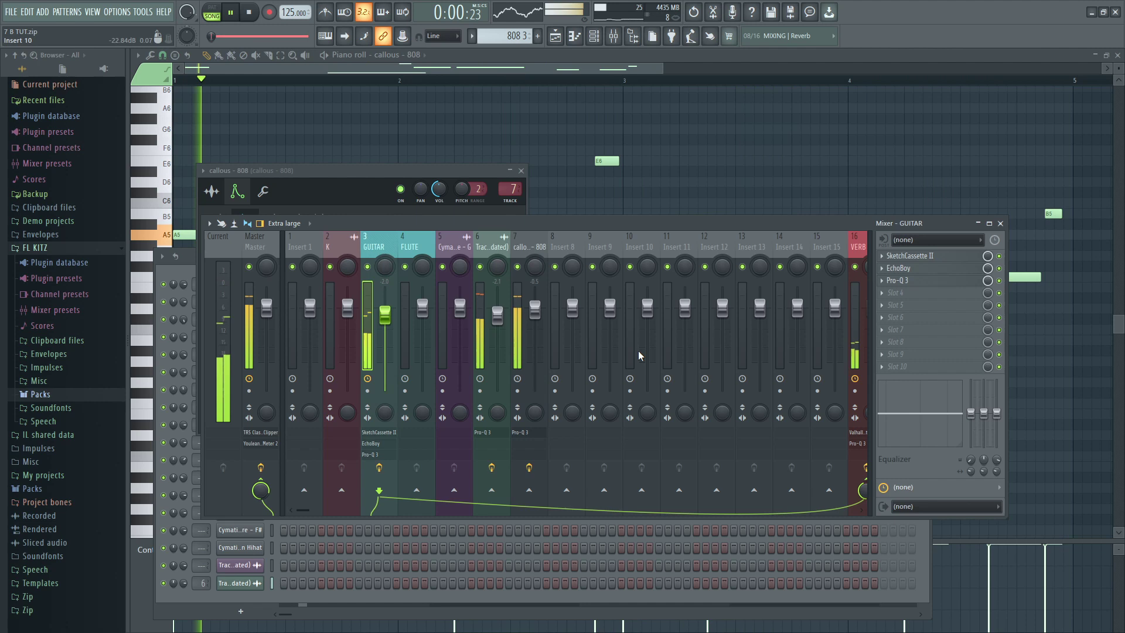
Play the song and open the FLUTE 2 pattern's notes alongside its channel in the channel rack.
{"action": "left_click", "coordinate": [555, 35]}
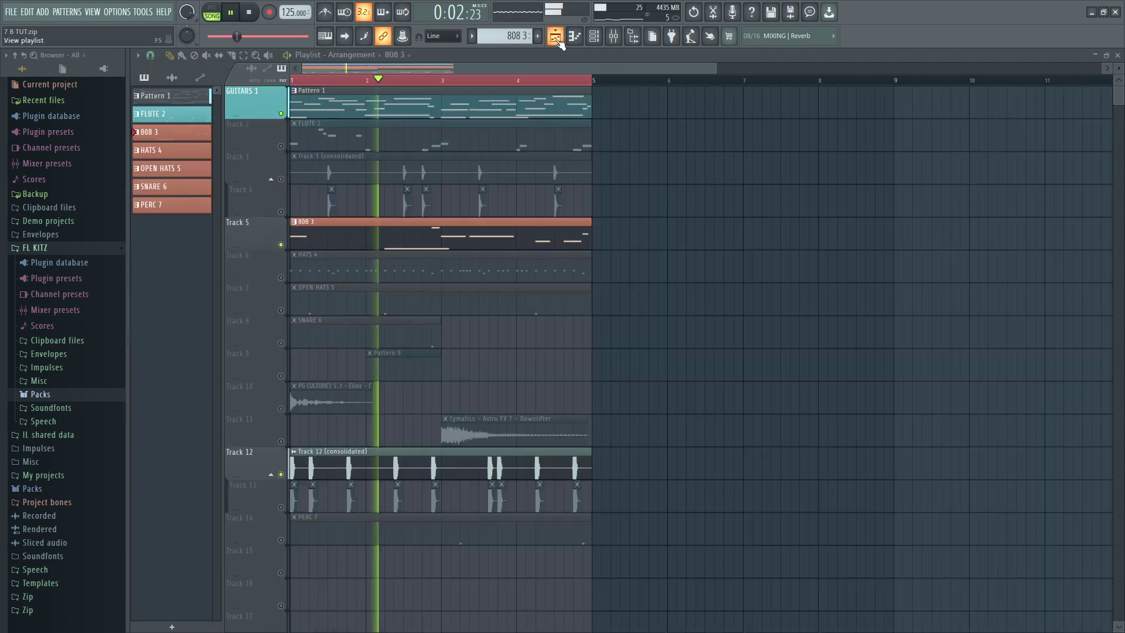
{"action": "key", "text": "space"}
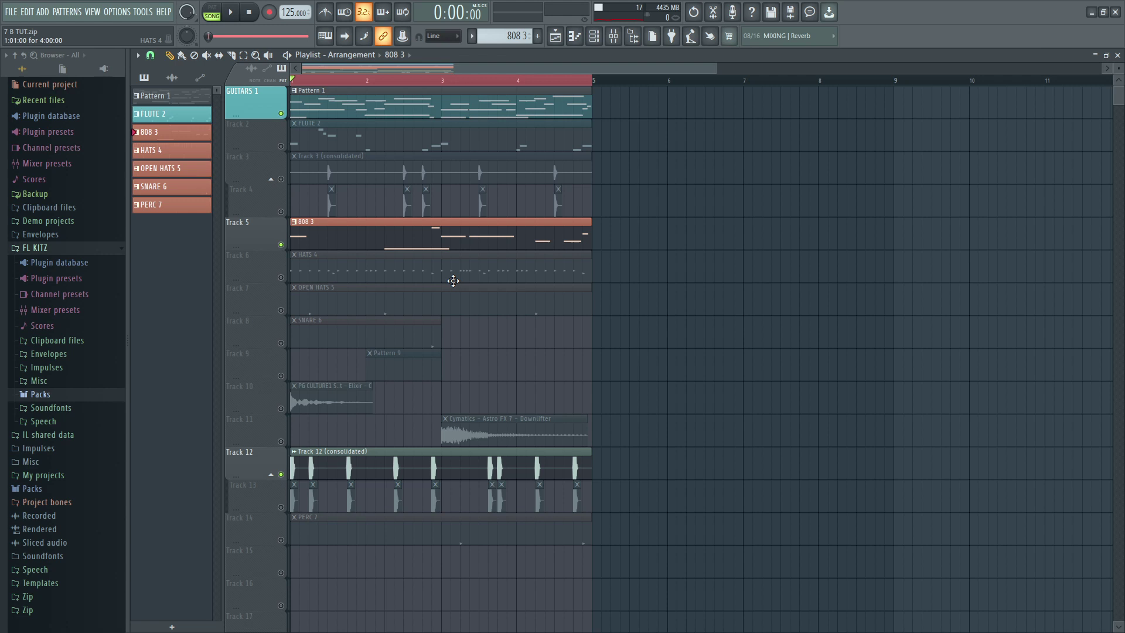
{"action": "key", "text": "space"}
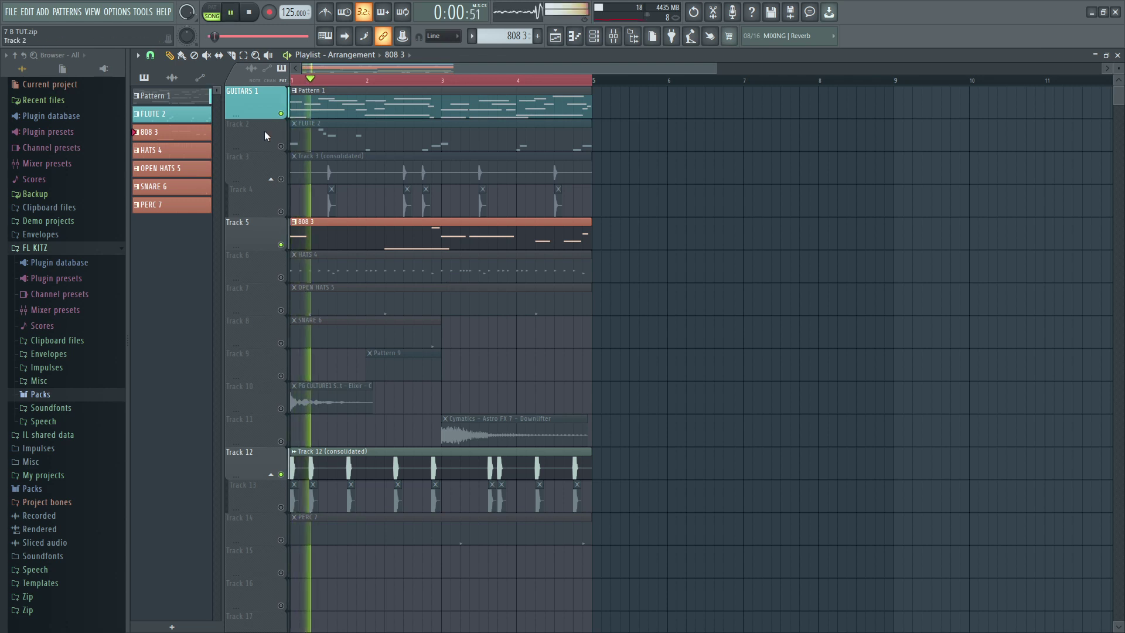
{"action": "double_click", "coordinate": [299, 143]}
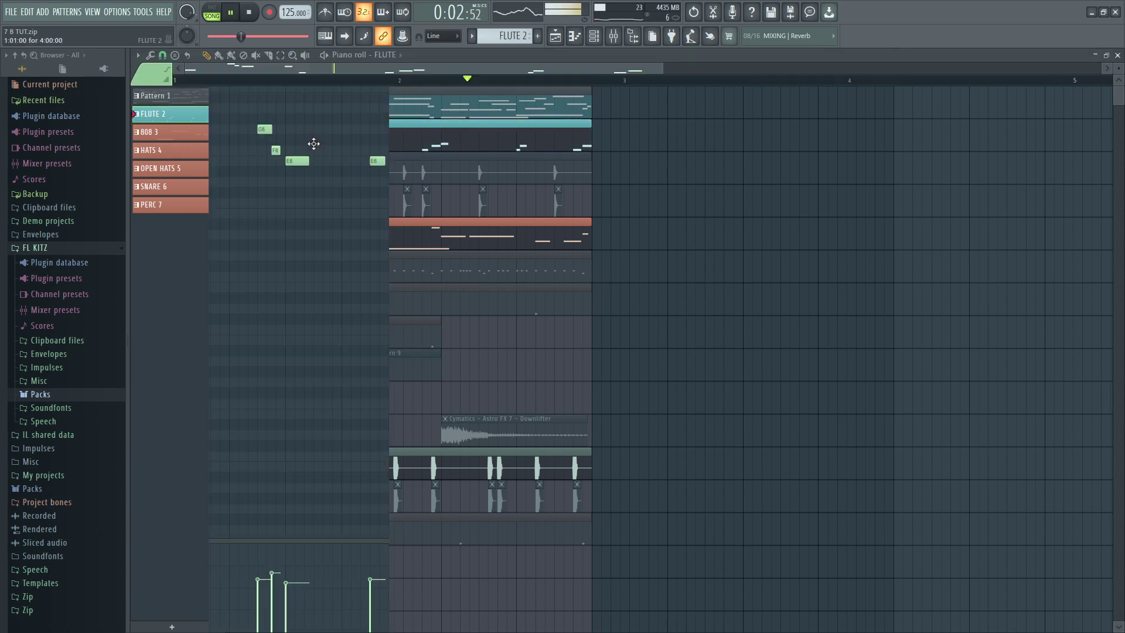
{"action": "left_click", "coordinate": [593, 37]}
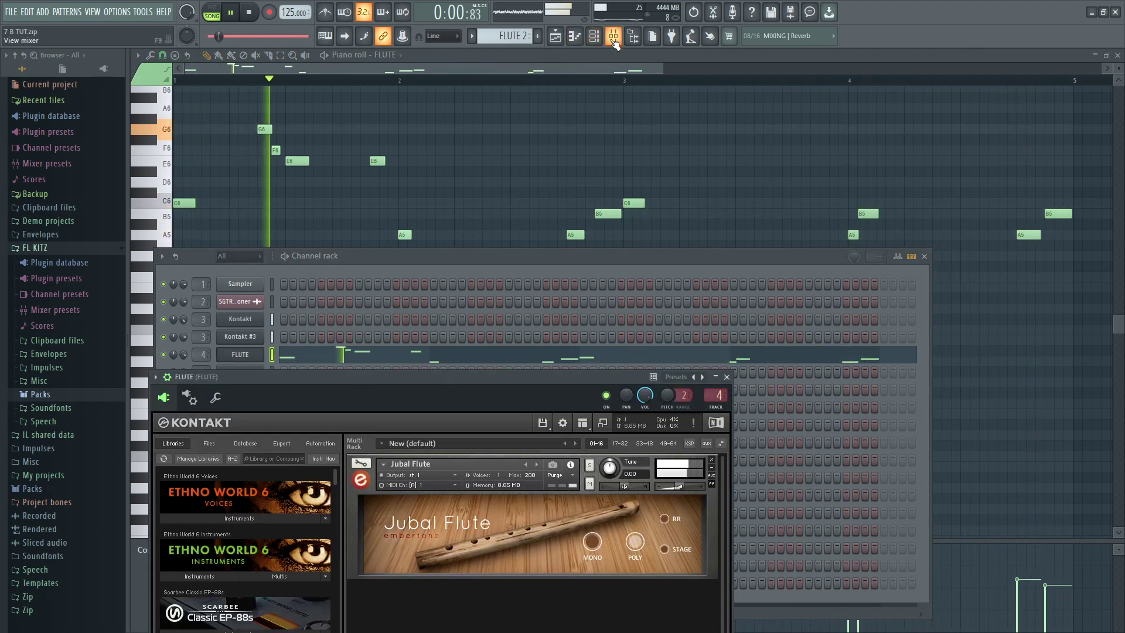
Enable a send from the FLUTE mixer insert to the VERB reverb bus.
{"action": "left_click", "coordinate": [613, 38]}
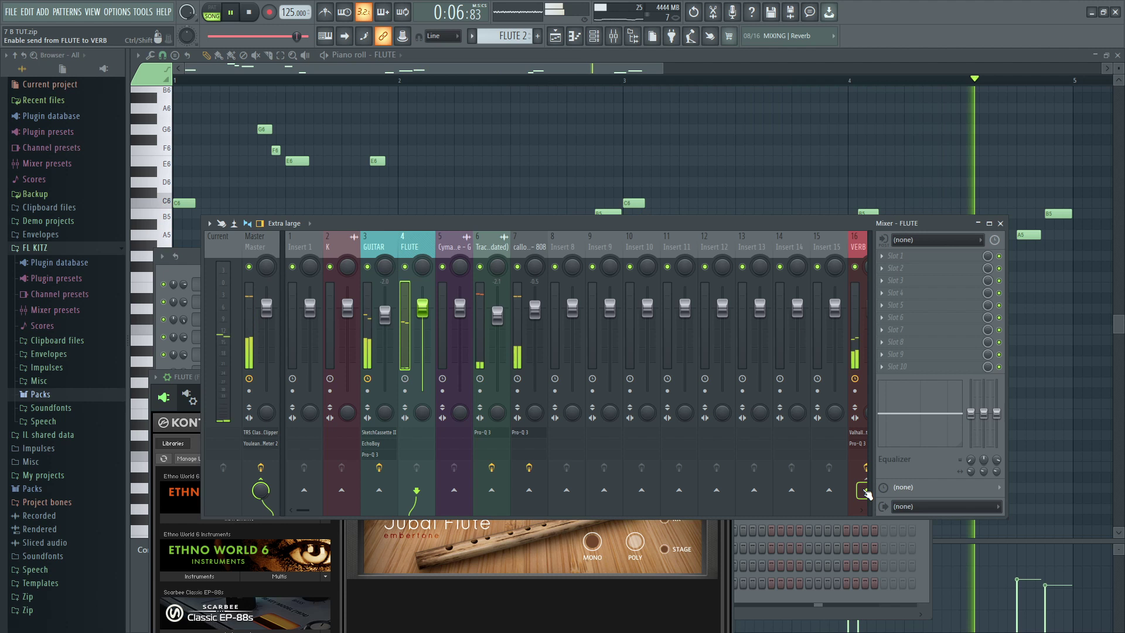
{"action": "right_click", "coordinate": [863, 489]}
{"action": "left_click", "coordinate": [897, 497]}
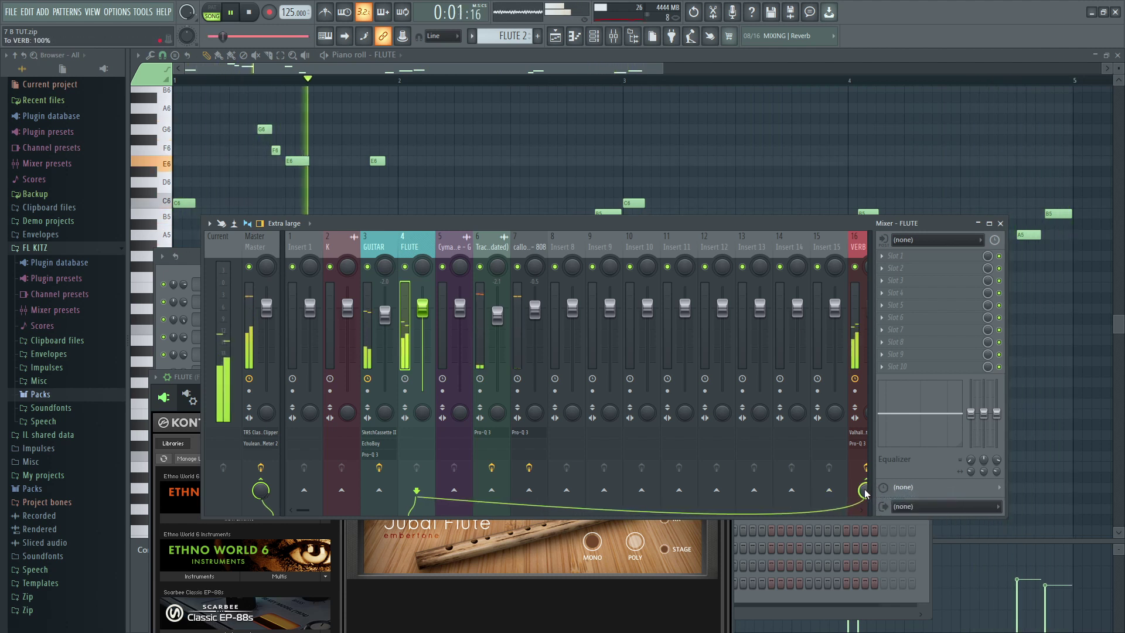
{"action": "scroll", "coordinate": [863, 493], "scroll_direction": "right", "scroll_amount": 6}
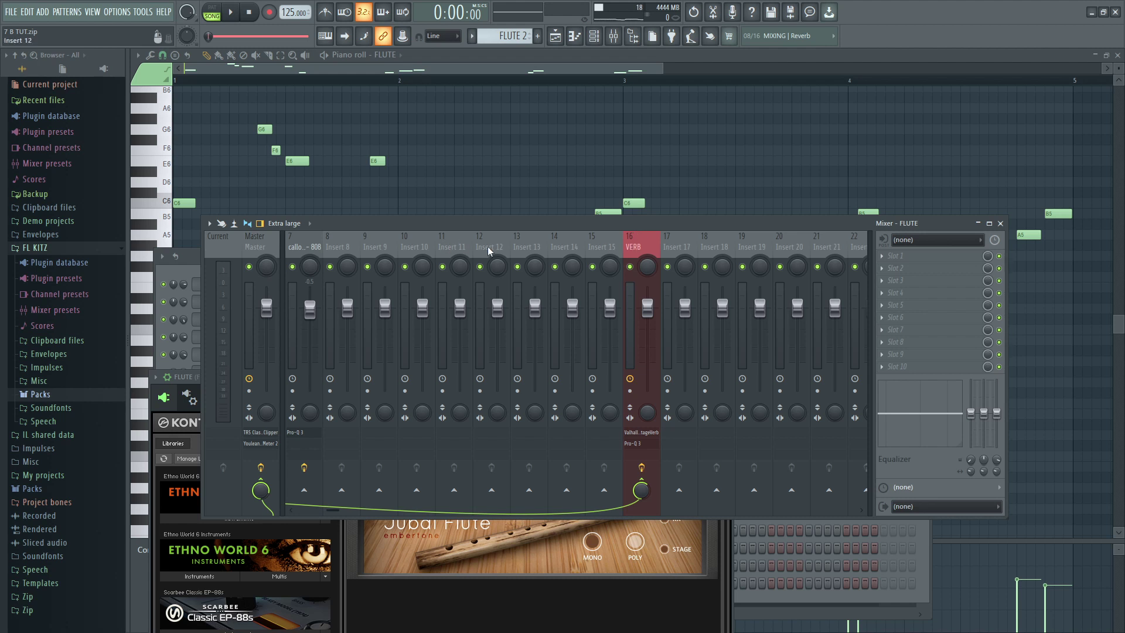
{"action": "scroll", "coordinate": [490, 251], "scroll_direction": "down", "scroll_amount": 3}
{"action": "scroll", "coordinate": [491, 251], "scroll_direction": "up", "scroll_amount": 9}
Read about -20 LUFS short term on the Master's Youlean Loudness Meter 2 during playback.
{"action": "left_click", "coordinate": [271, 252]}
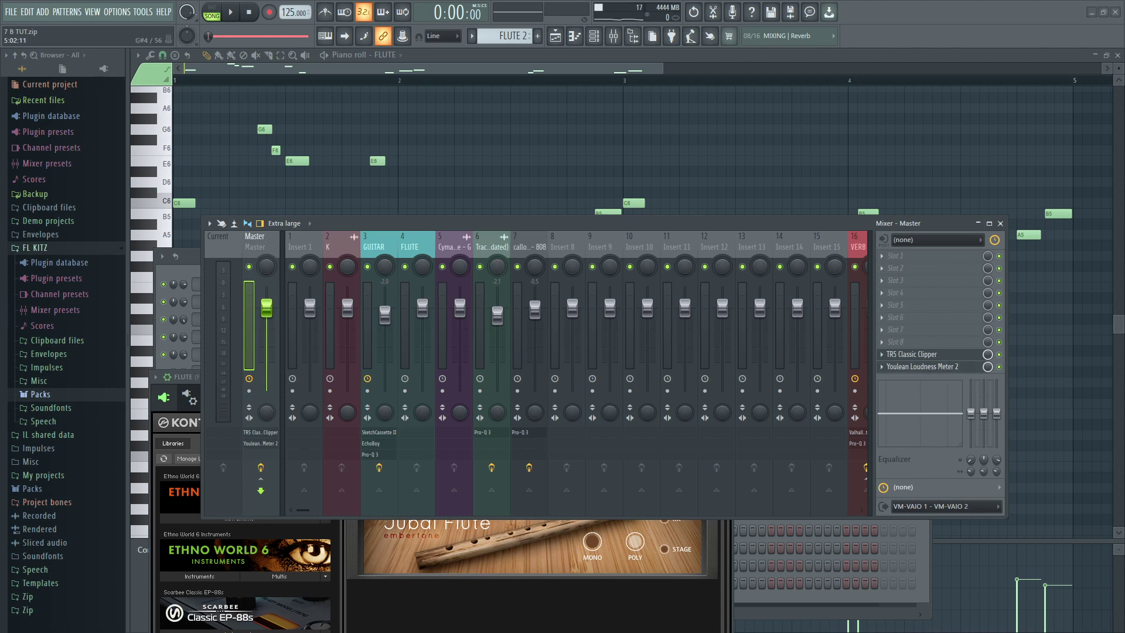
{"action": "key", "text": "space"}
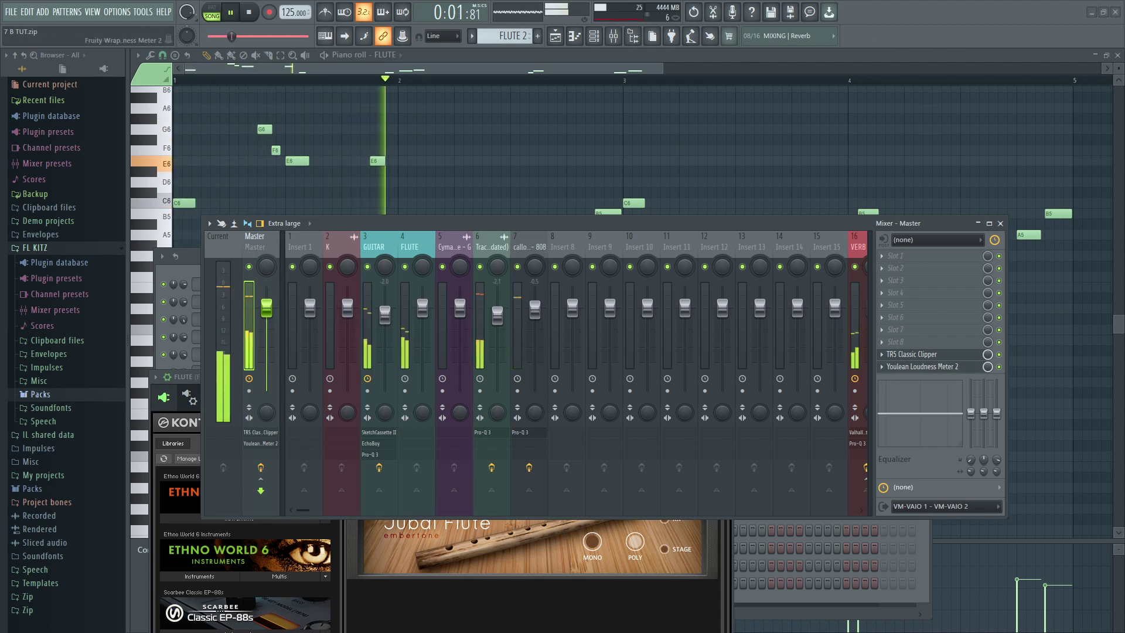
{"action": "left_click", "coordinate": [922, 366]}
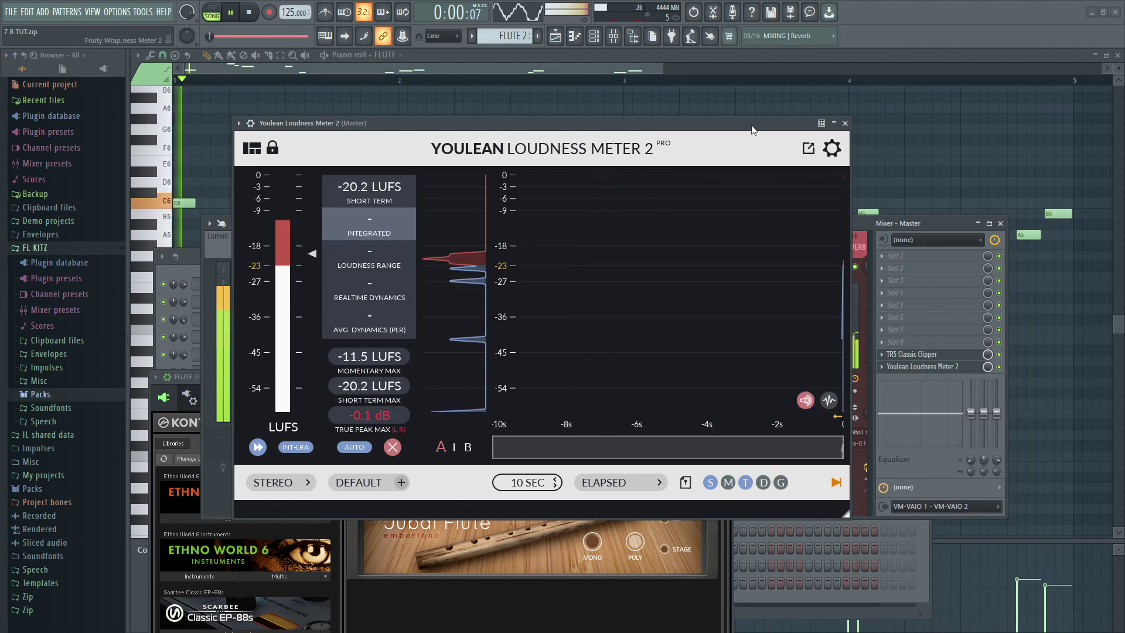
{"action": "left_click", "coordinate": [844, 122]}
{"action": "key", "text": "space"}
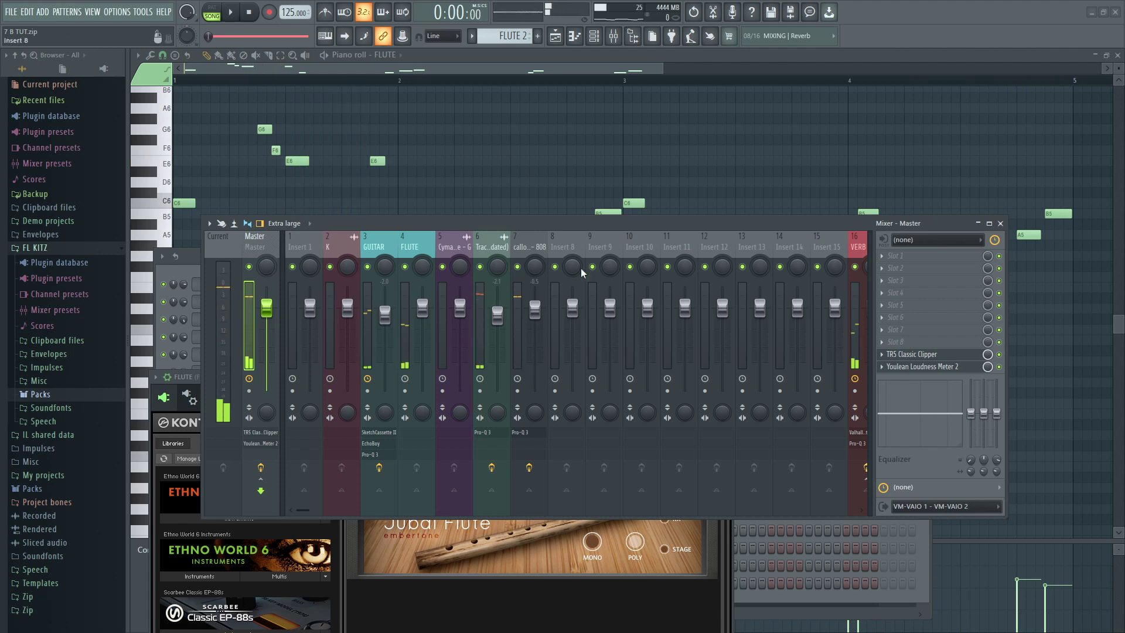
{"action": "key", "text": "space"}
Unmute Track 3 and open its consolidated audio clip's settings and mixer insert 8.
{"action": "left_click", "coordinate": [534, 54]}
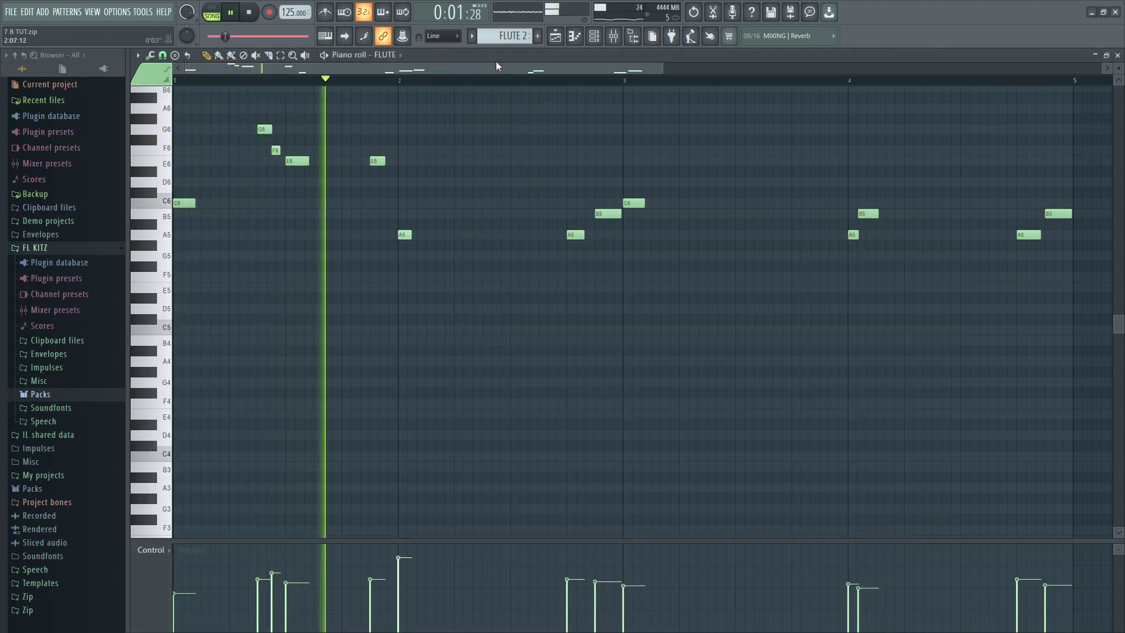
{"action": "key", "text": "F5"}
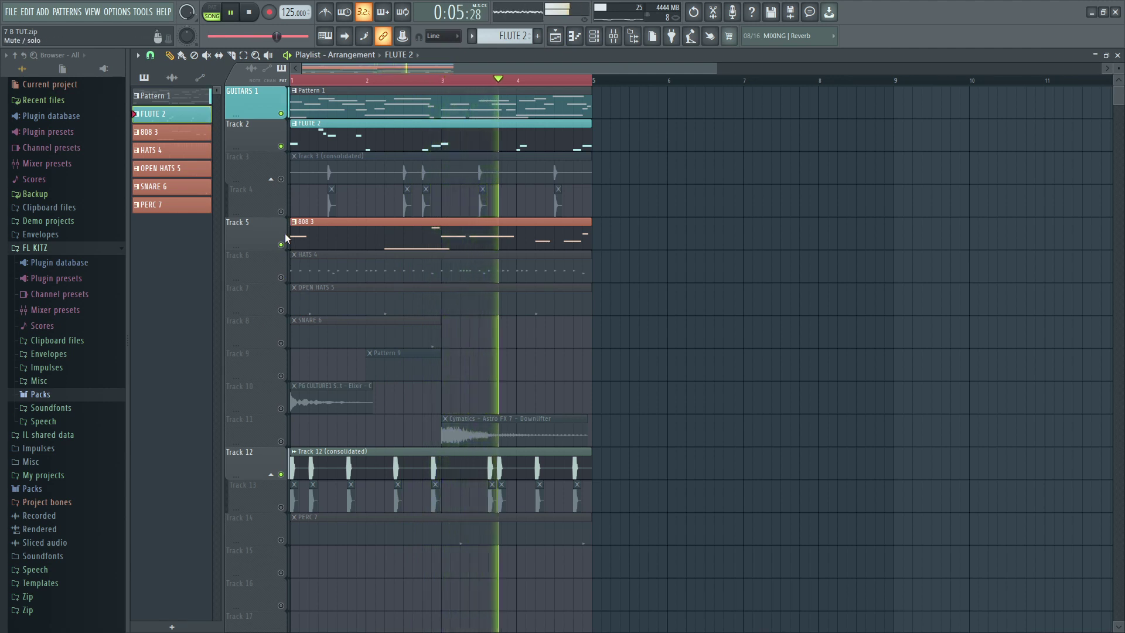
{"action": "left_click", "coordinate": [271, 178]}
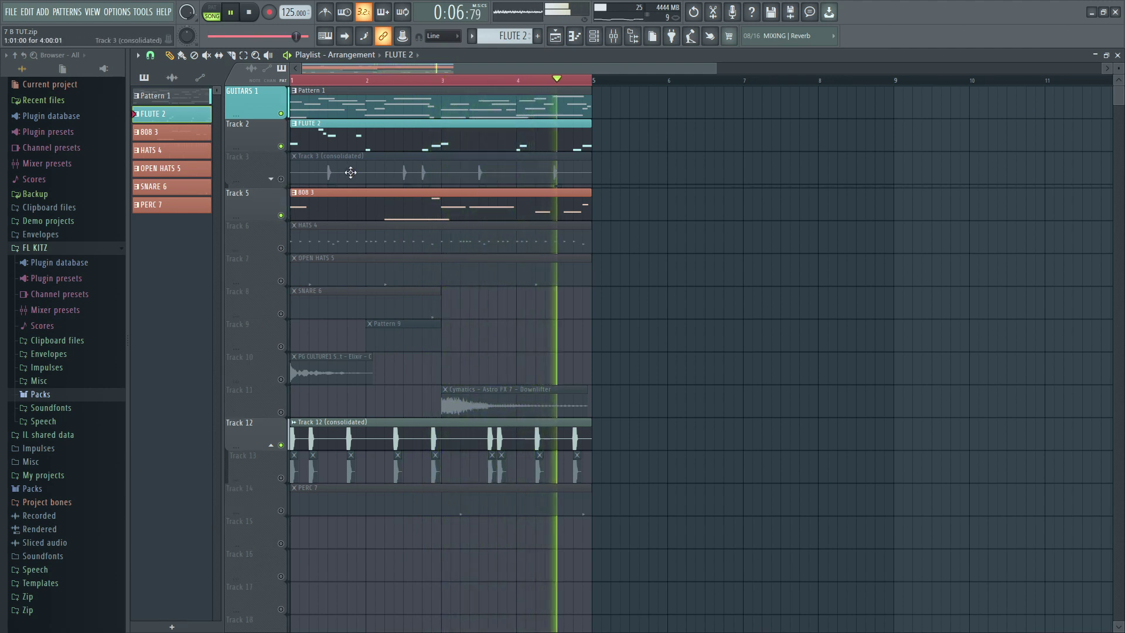
{"action": "left_click", "coordinate": [280, 179]}
{"action": "left_click", "coordinate": [369, 173]}
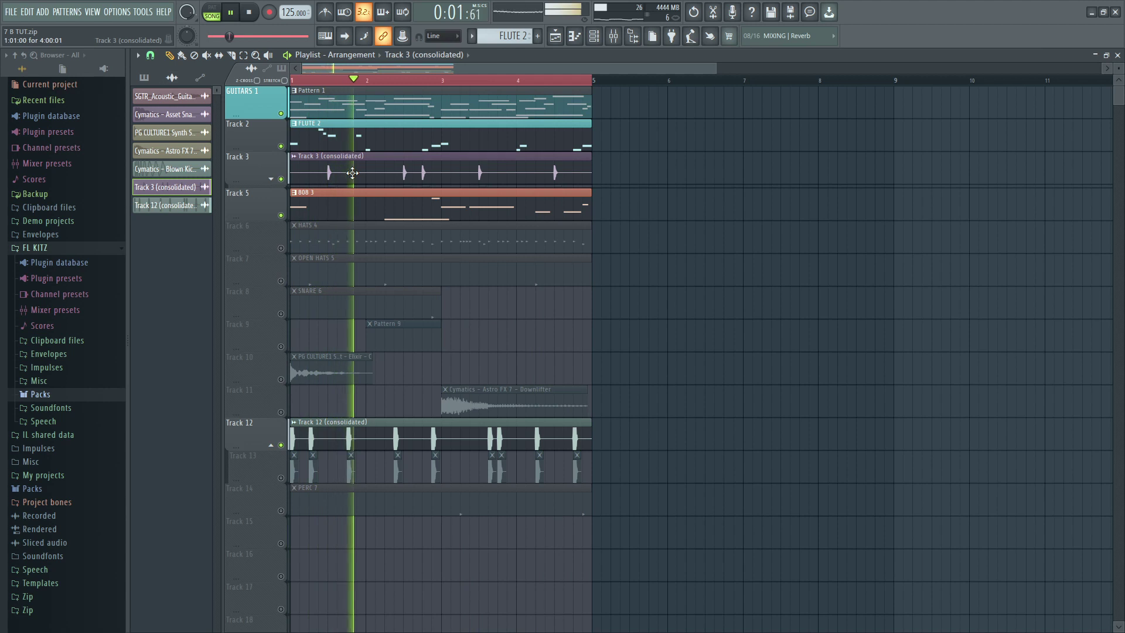
{"action": "double_click", "coordinate": [369, 173]}
{"action": "left_click", "coordinate": [482, 158]}
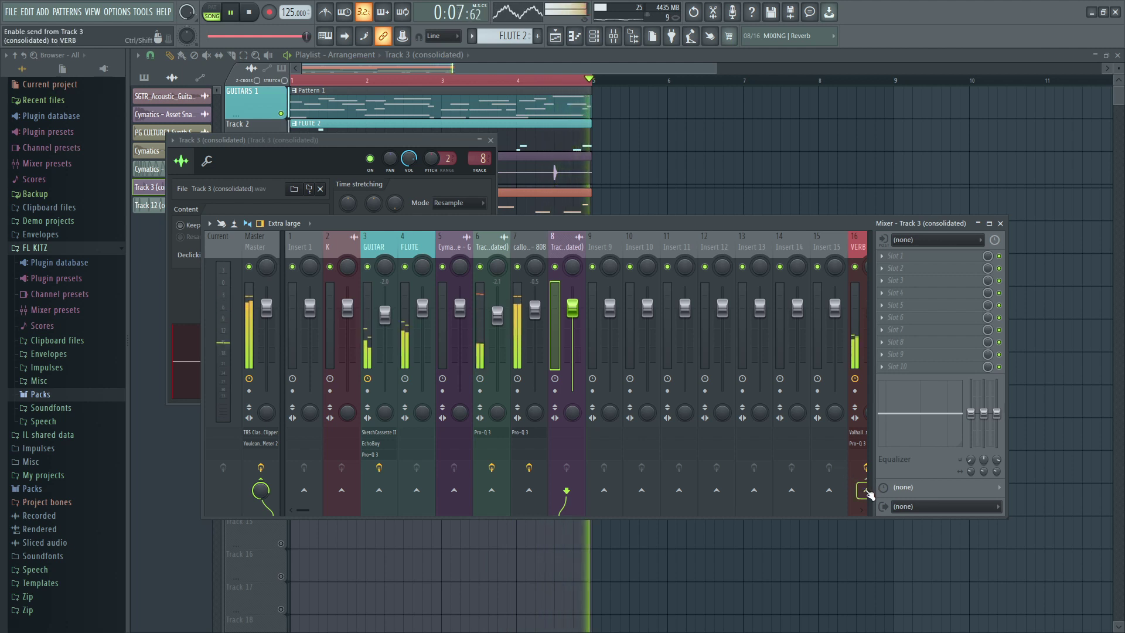
Send insert 8 to VERB at 26% and raise the clip's gain boost to 2%.
{"action": "right_click", "coordinate": [861, 486]}
{"action": "left_click", "coordinate": [890, 498]}
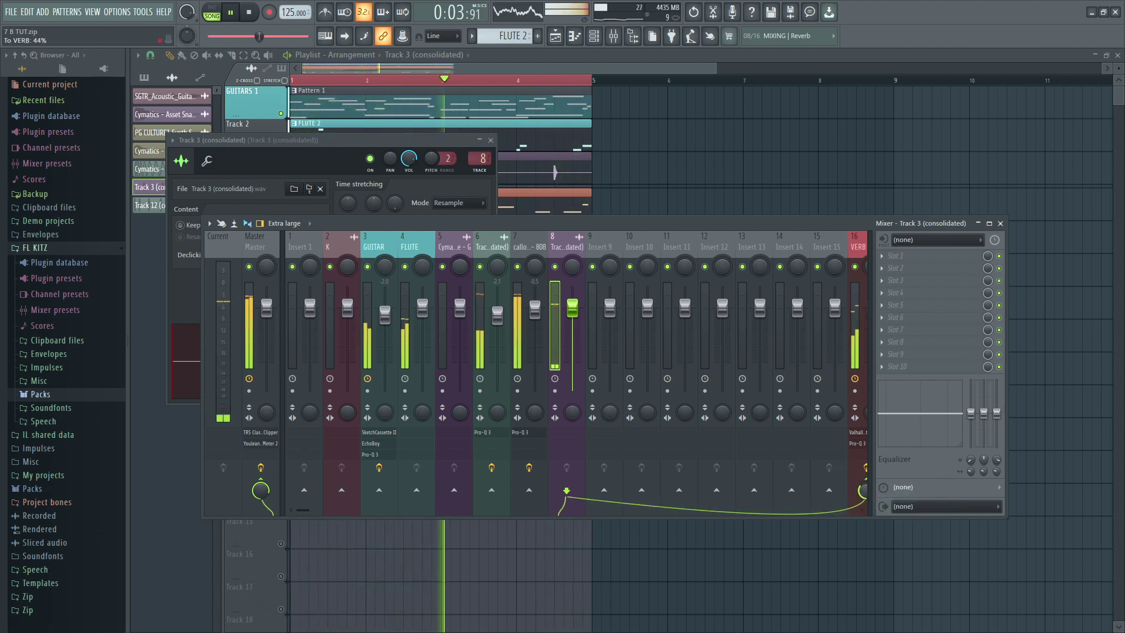
{"action": "mouse_move", "coordinate": [862, 489]}
{"action": "left_mouse_down"}
{"action": "mouse_move", "coordinate": [862, 510]}
{"action": "mouse_move", "coordinate": [866, 494]}
{"action": "left_mouse_up"}
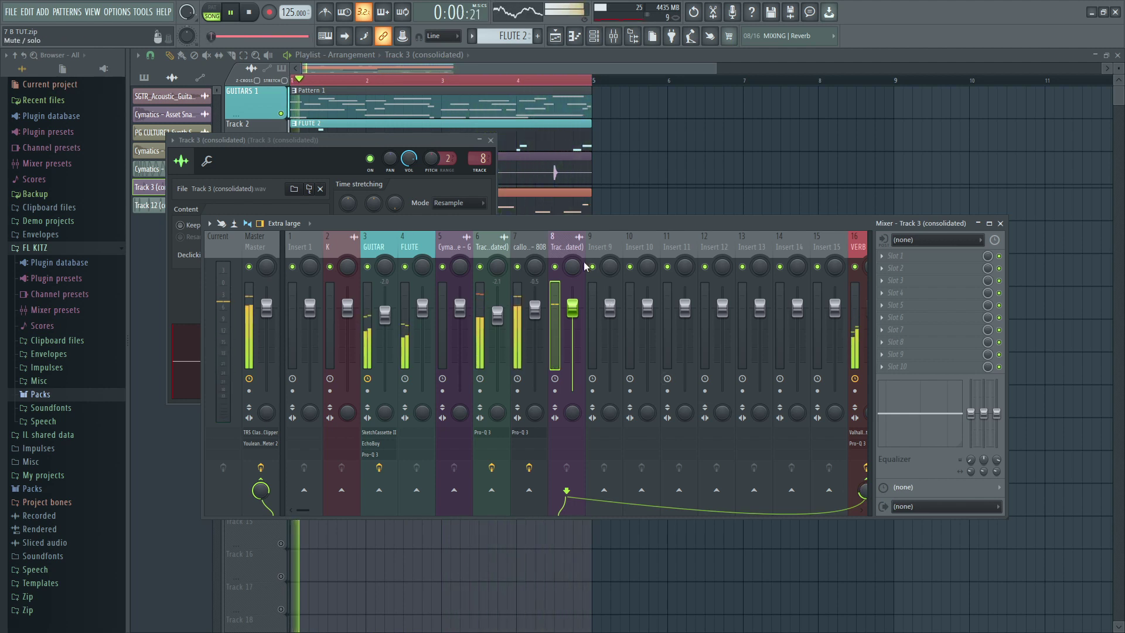
{"action": "left_click", "coordinate": [407, 147]}
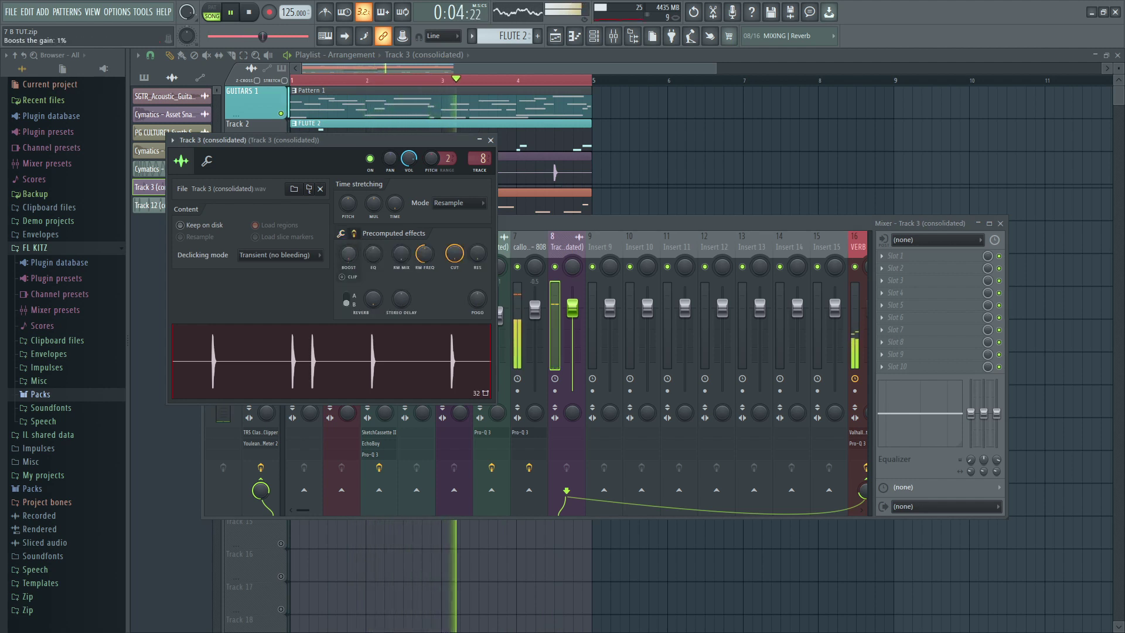
{"action": "left_click_drag", "start_coordinate": [348, 253], "coordinate": [348, 251]}
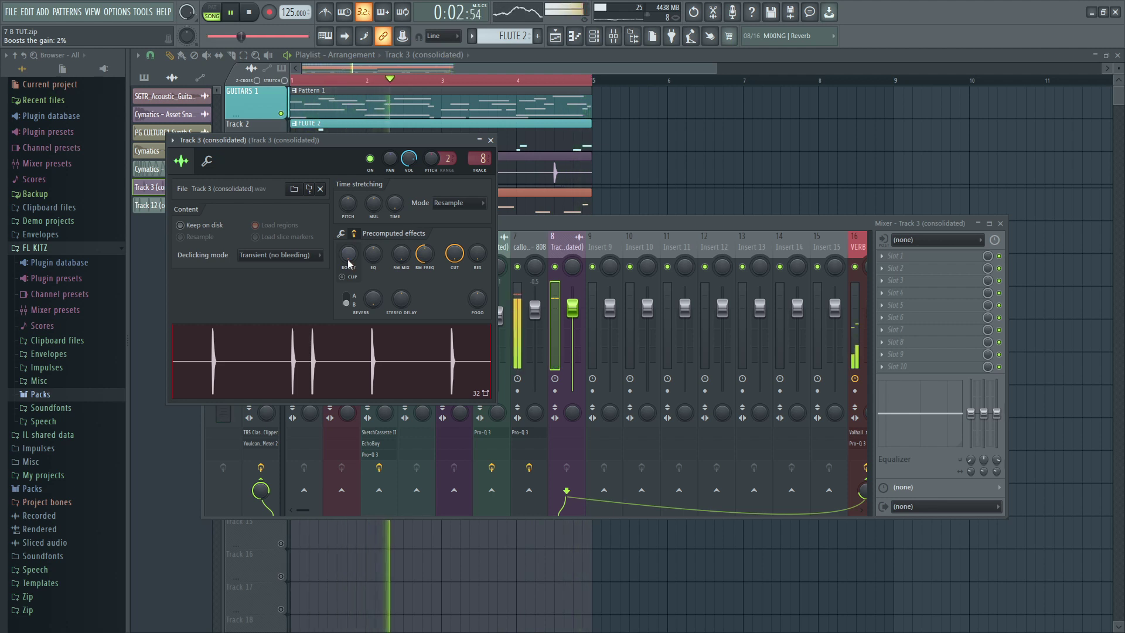
{"action": "left_click", "coordinate": [490, 140]}
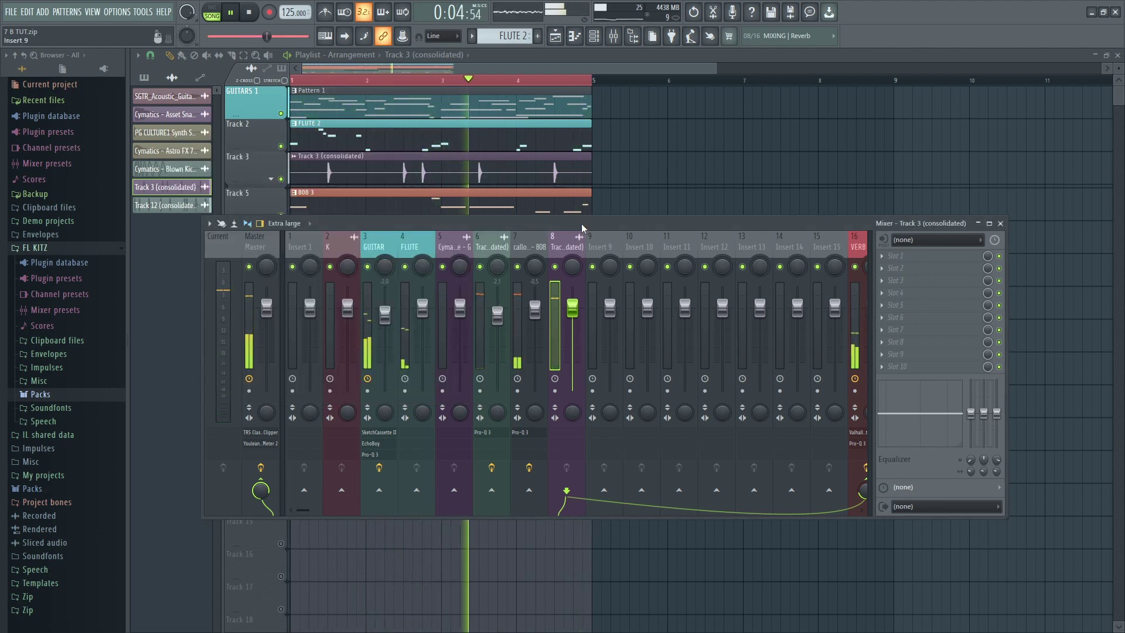
{"action": "left_click_drag", "start_coordinate": [863, 489], "coordinate": [863, 472]}
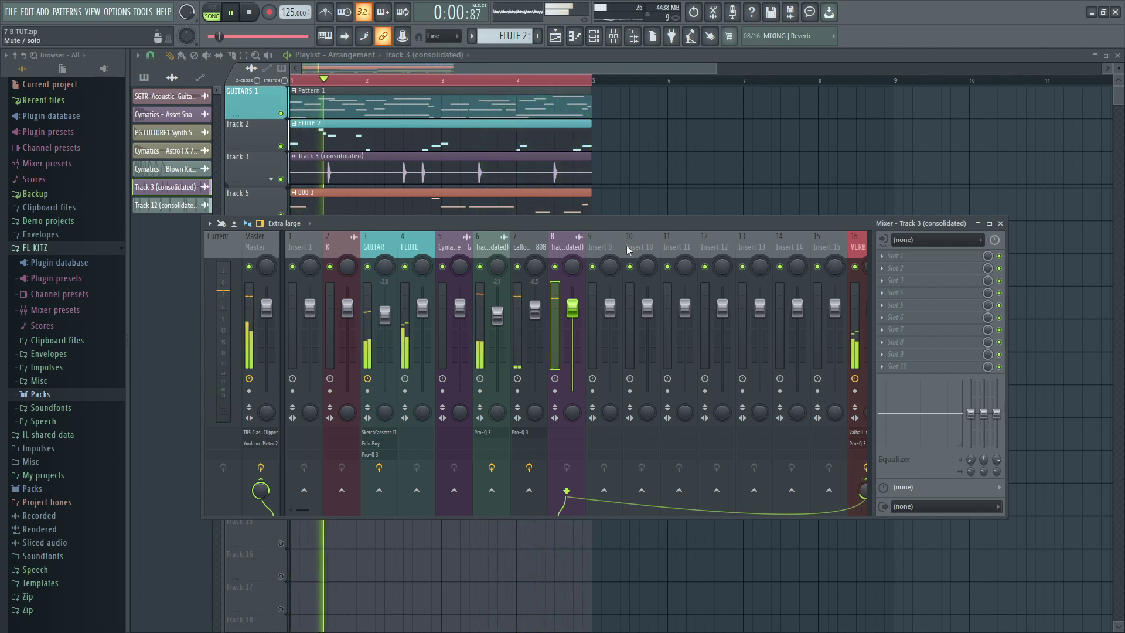
{"action": "key", "text": "space"}
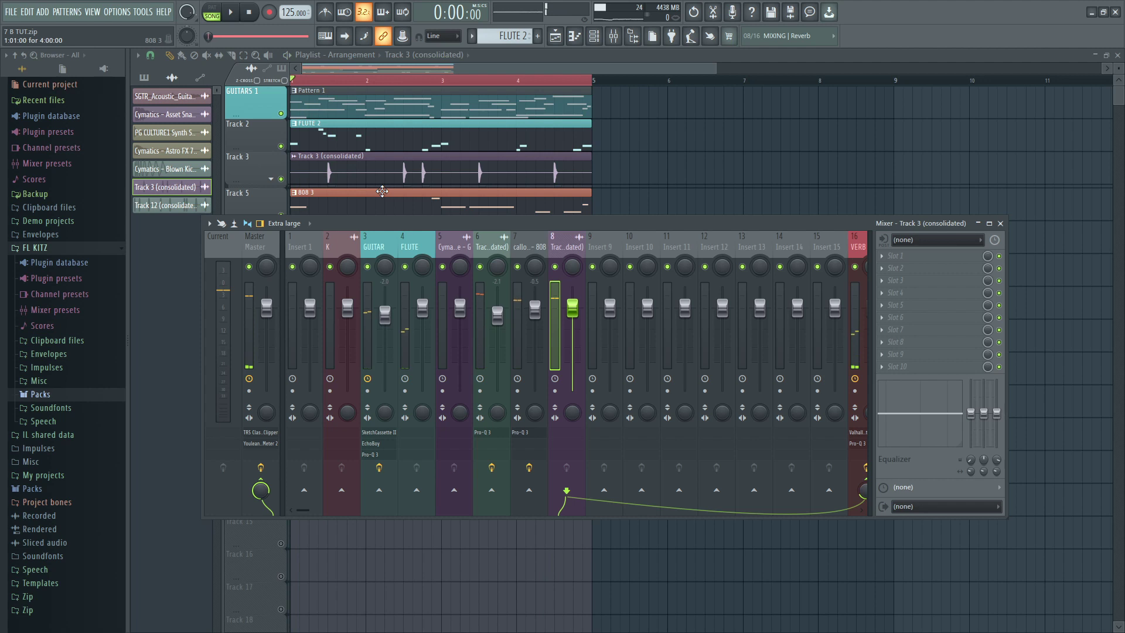
{"action": "key", "text": "F9"}
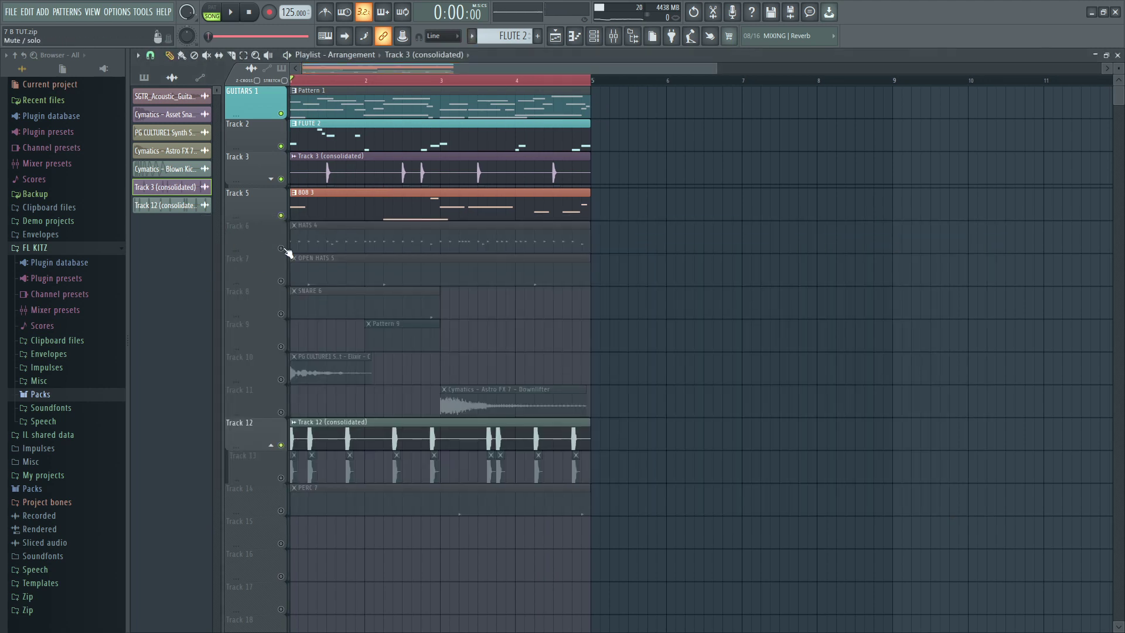
Unmute the HATS 4 track and assign the Drama Hihat channel to mixer insert 9.
{"action": "left_click", "coordinate": [282, 248]}
{"action": "double_click", "coordinate": [423, 244]}
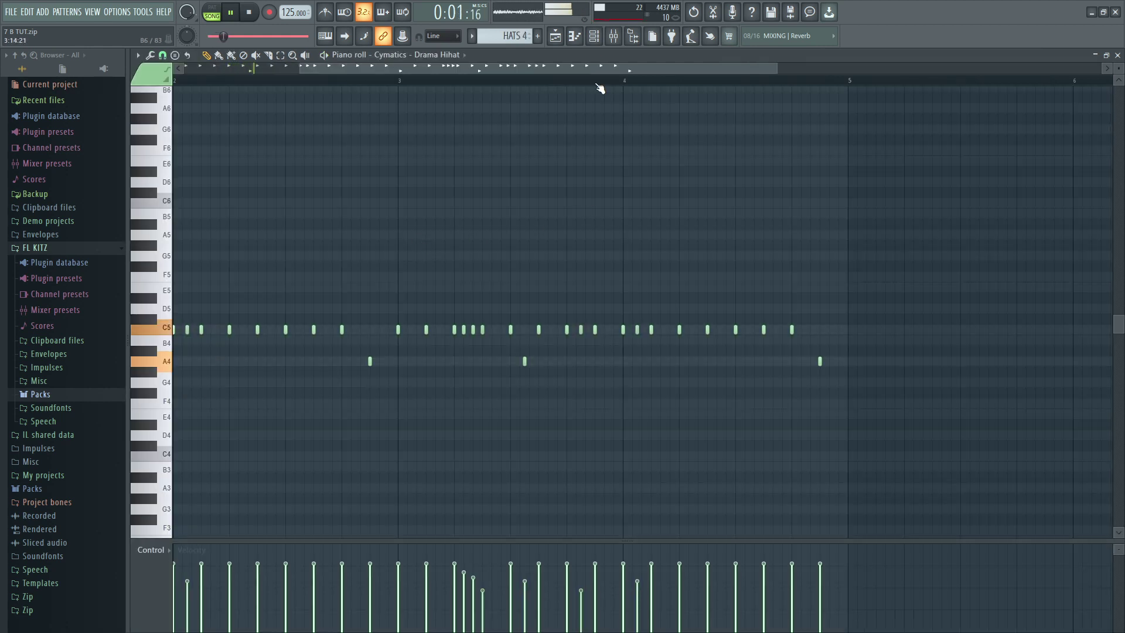
{"action": "left_click", "coordinate": [594, 36]}
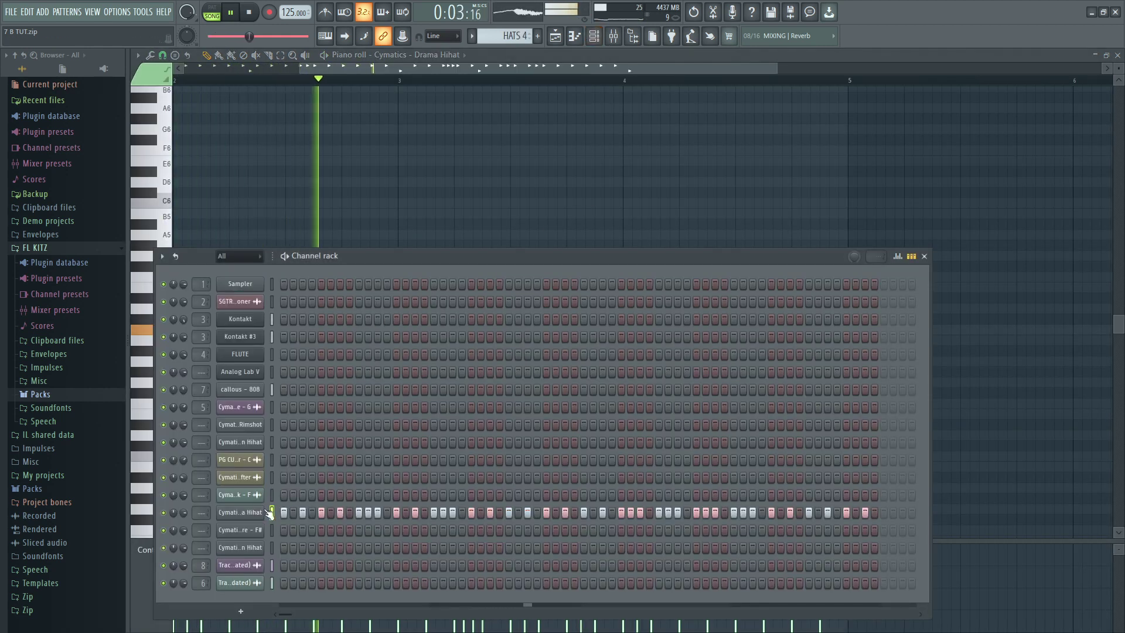
{"action": "left_click", "coordinate": [252, 514]}
{"action": "left_click", "coordinate": [509, 191]}
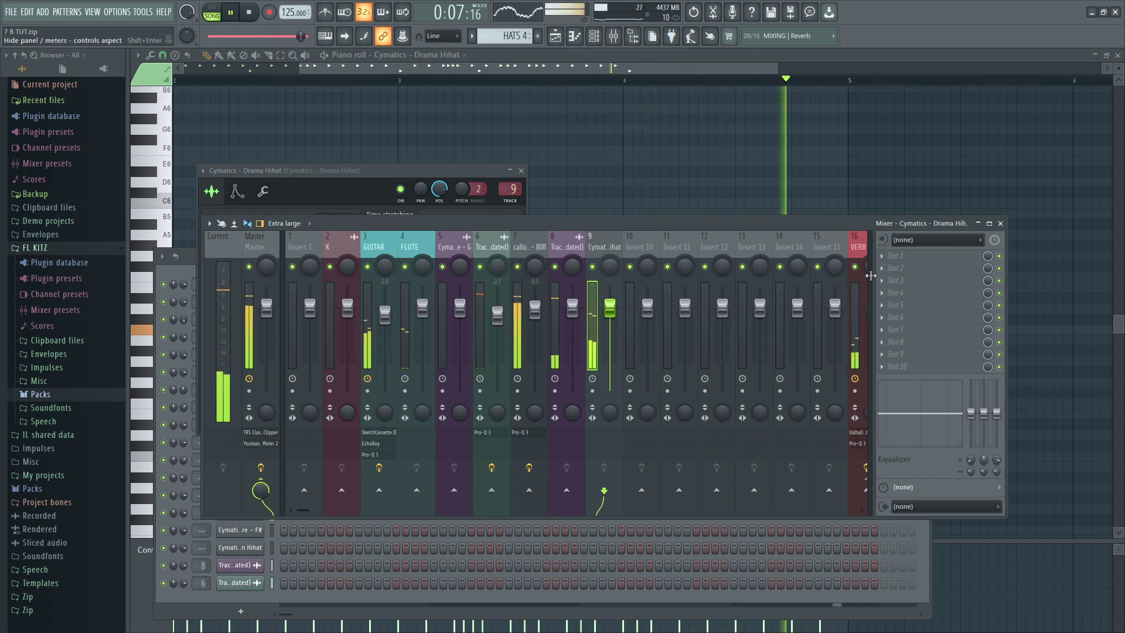
Route mixer insert 9 to the VERB reverb track.
{"action": "right_click", "coordinate": [870, 490]}
{"action": "left_click", "coordinate": [879, 499]}
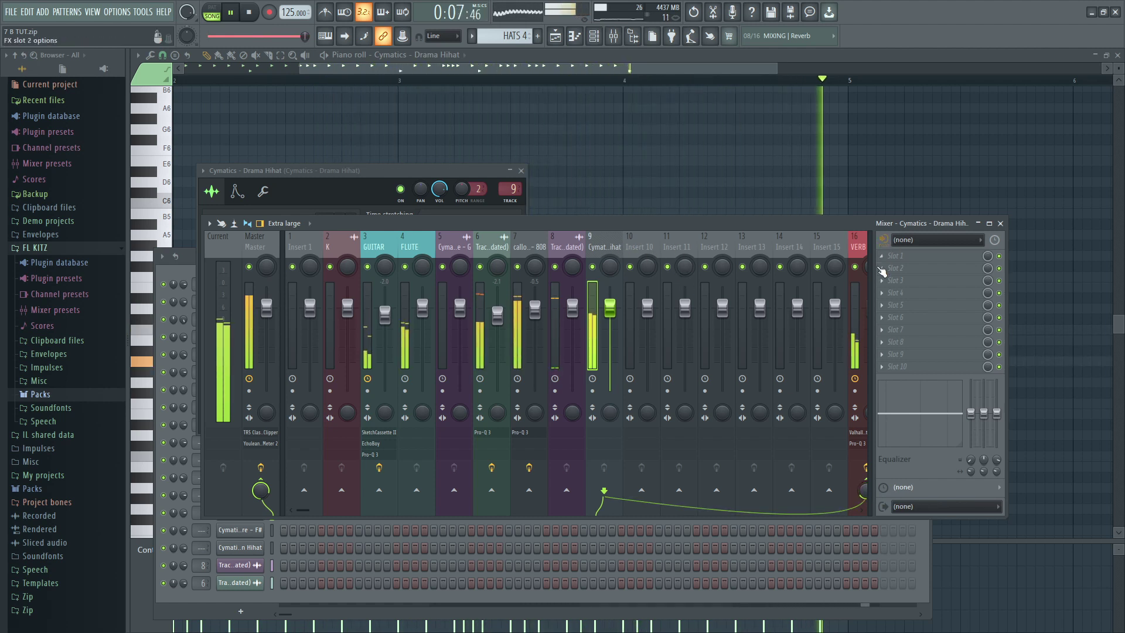
{"action": "scroll", "coordinate": [682, 258], "scroll_direction": "down", "scroll_amount": 3}
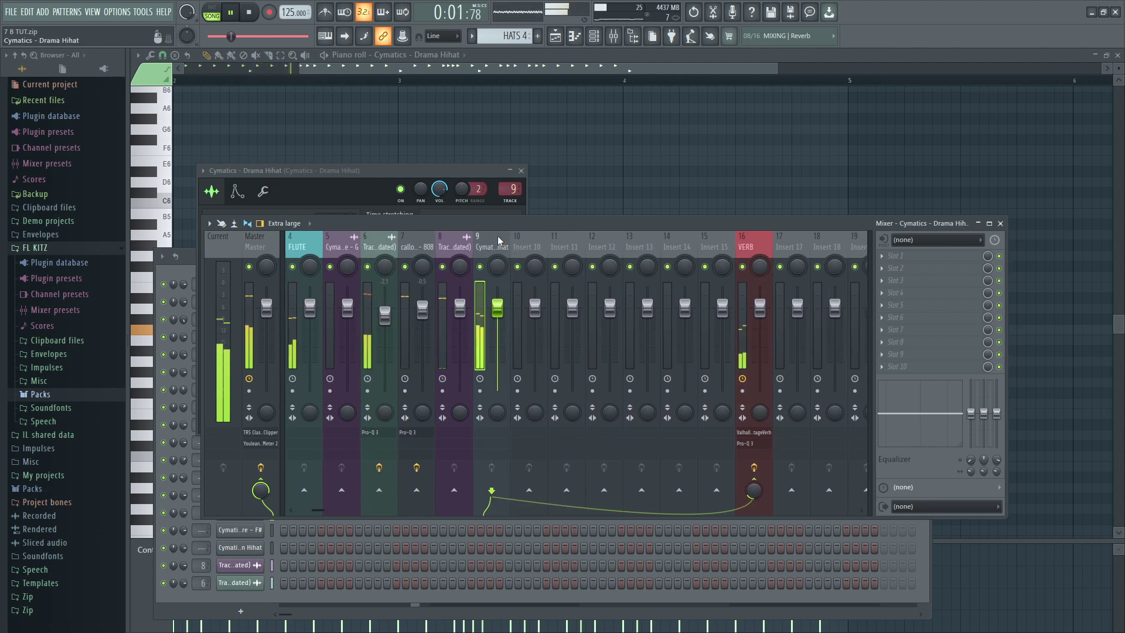
{"action": "scroll", "coordinate": [499, 240], "scroll_direction": "up", "scroll_amount": 3}
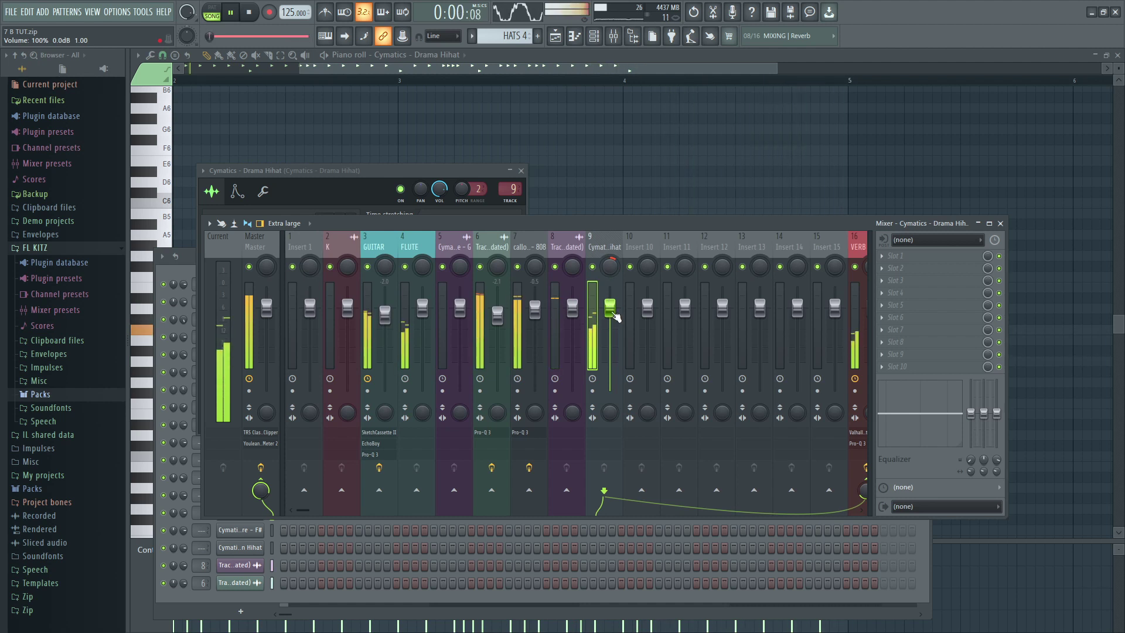
Give the Shortie Open Hihat its own mixer insert 10 and send it to VERB.
{"action": "left_click", "coordinate": [554, 36]}
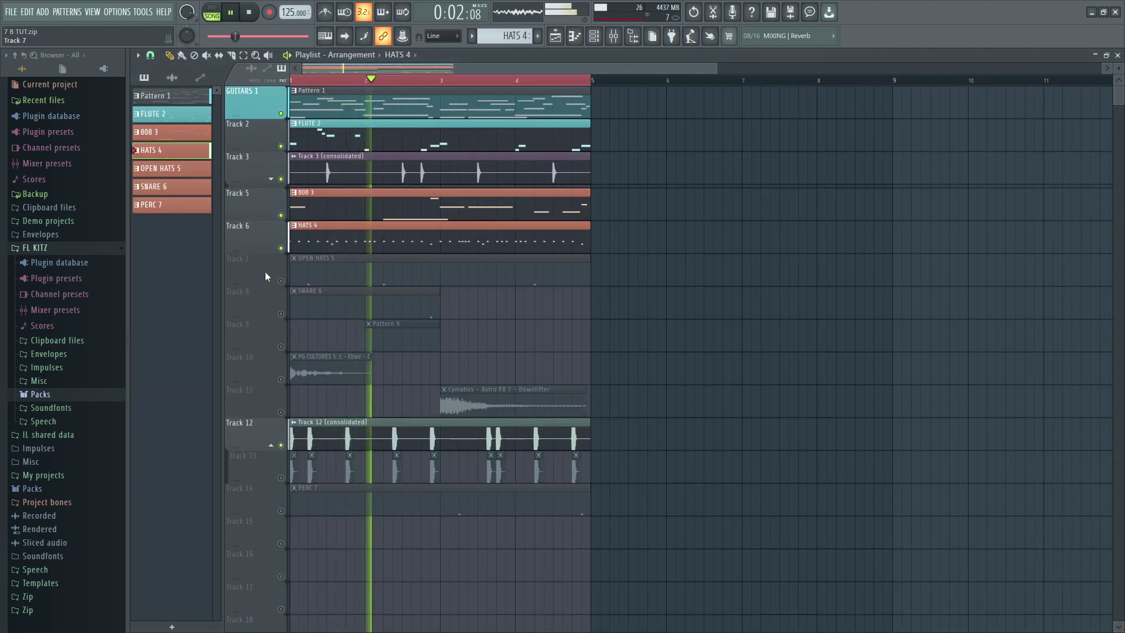
{"action": "key", "text": "space"}
{"action": "key", "text": "space"}
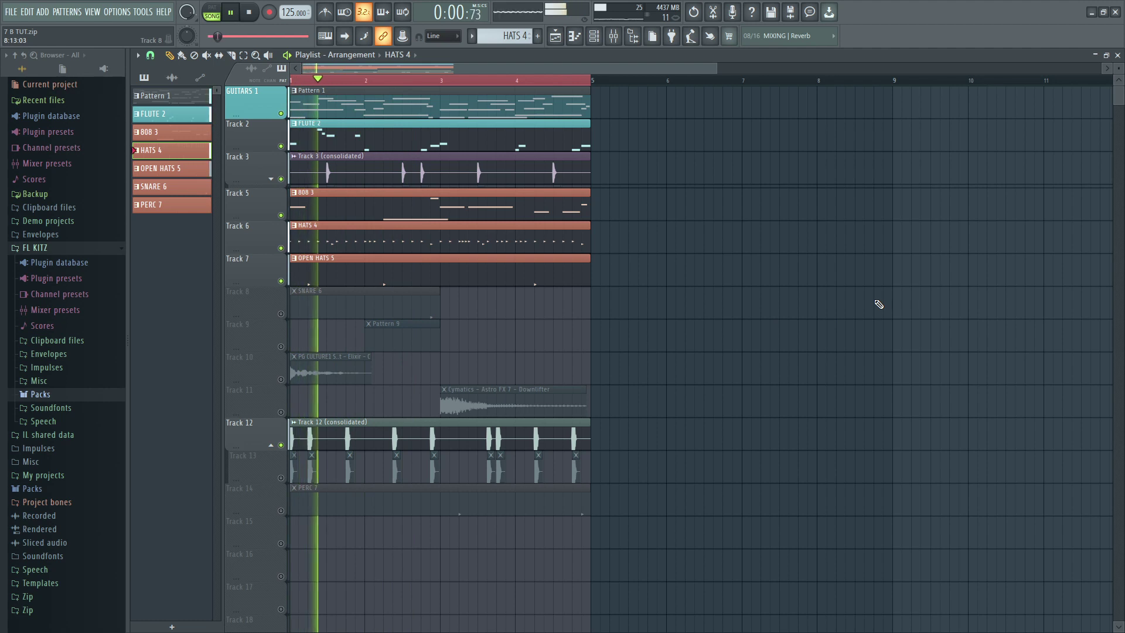
{"action": "double_click", "coordinate": [350, 270]}
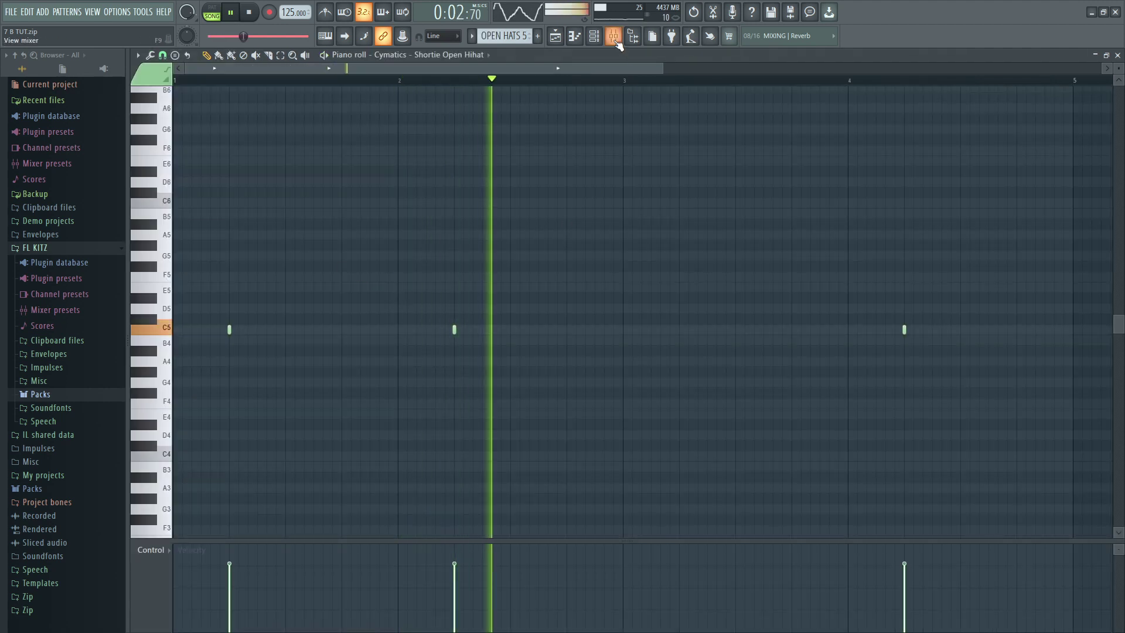
{"action": "key", "text": "F6"}
{"action": "left_click", "coordinate": [258, 549]}
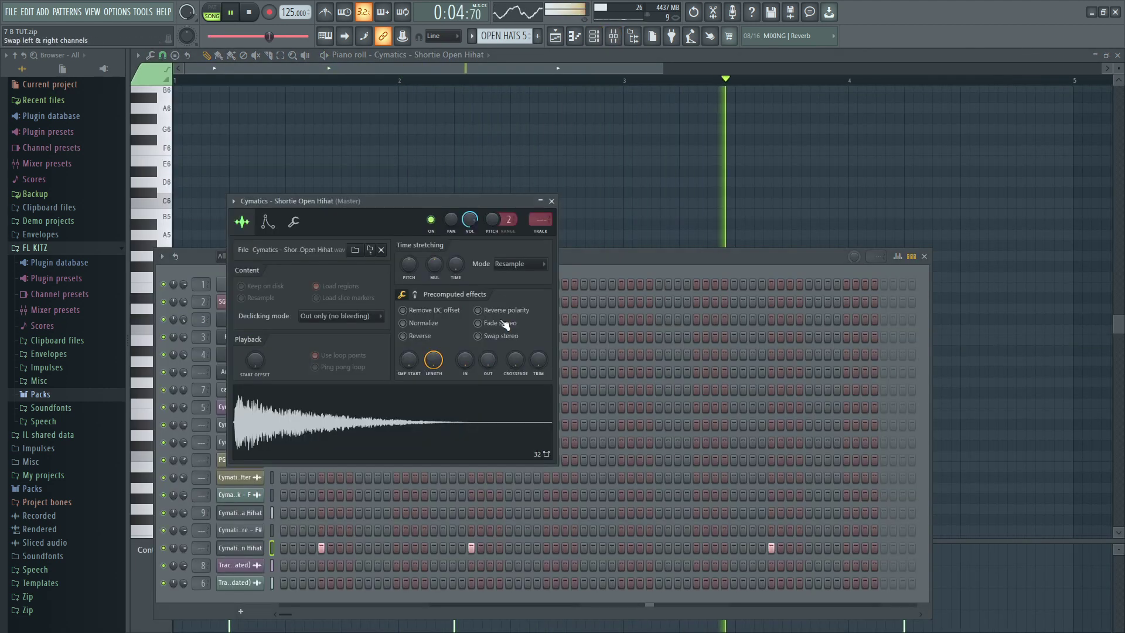
{"action": "left_click", "coordinate": [538, 229]}
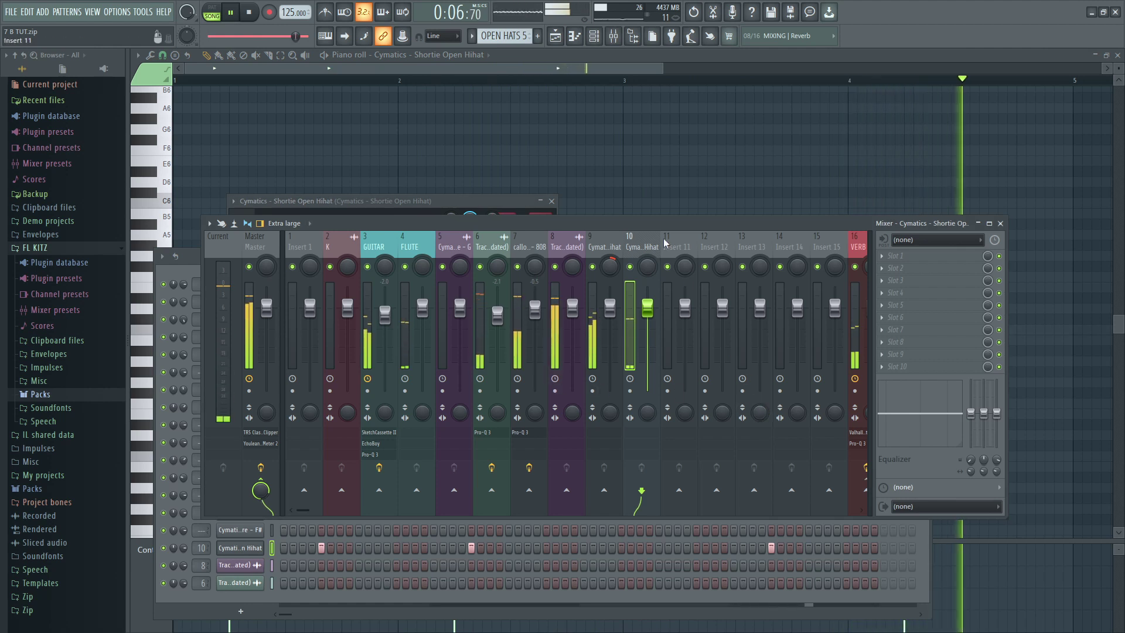
{"action": "key", "text": "space"}
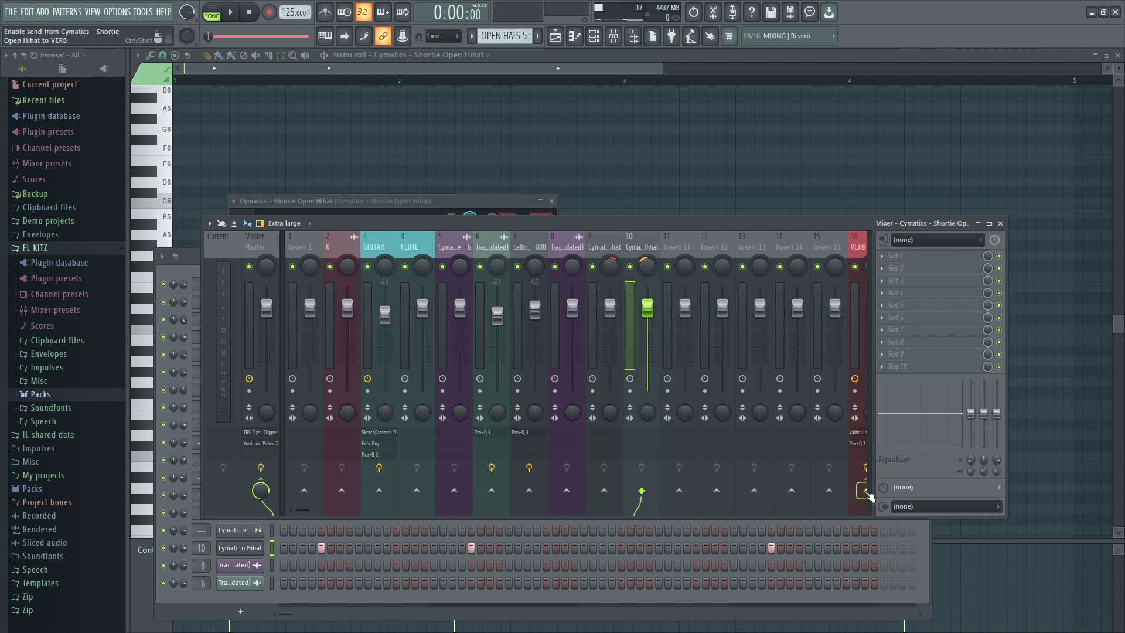
{"action": "right_click", "coordinate": [866, 494]}
{"action": "left_click", "coordinate": [904, 499]}
{"action": "key", "text": "space"}
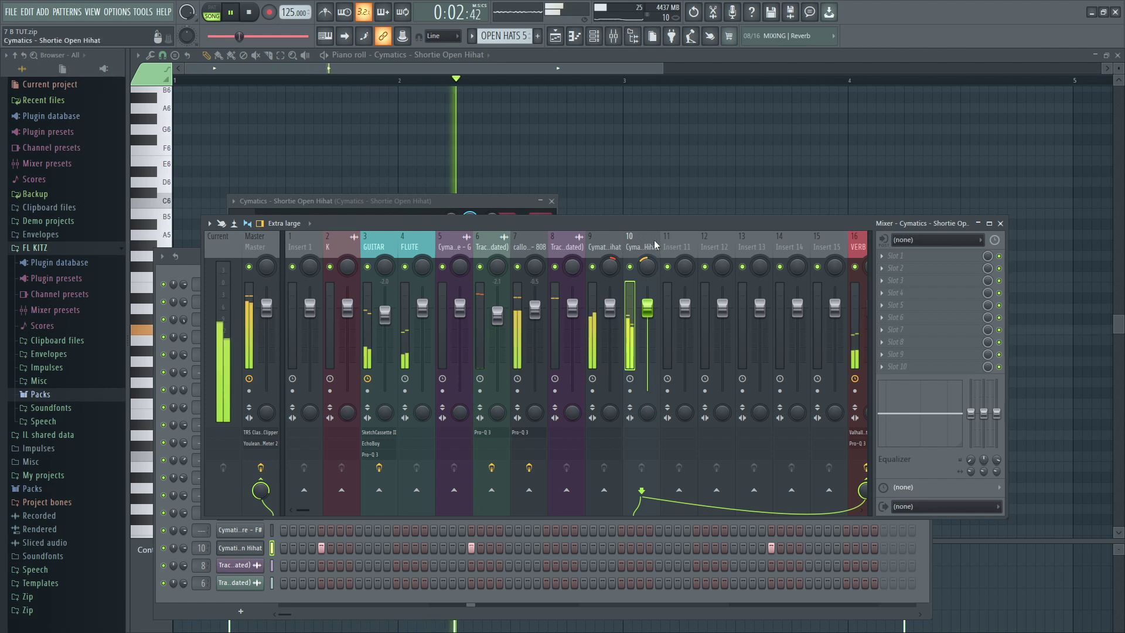
Load EchoBoy on insert 10 set to 1/32nd Dual Echo, then lower the insert's fader.
{"action": "left_click", "coordinate": [884, 259]}
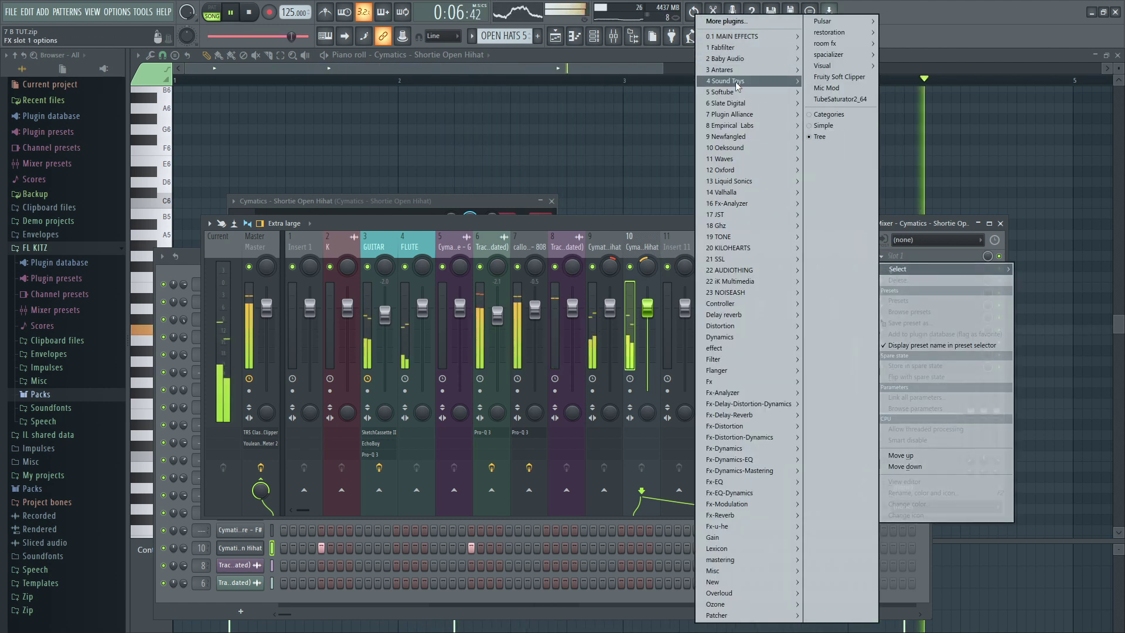
{"action": "mouse_move", "coordinate": [739, 81]}
{"action": "left_click", "coordinate": [650, 125]}
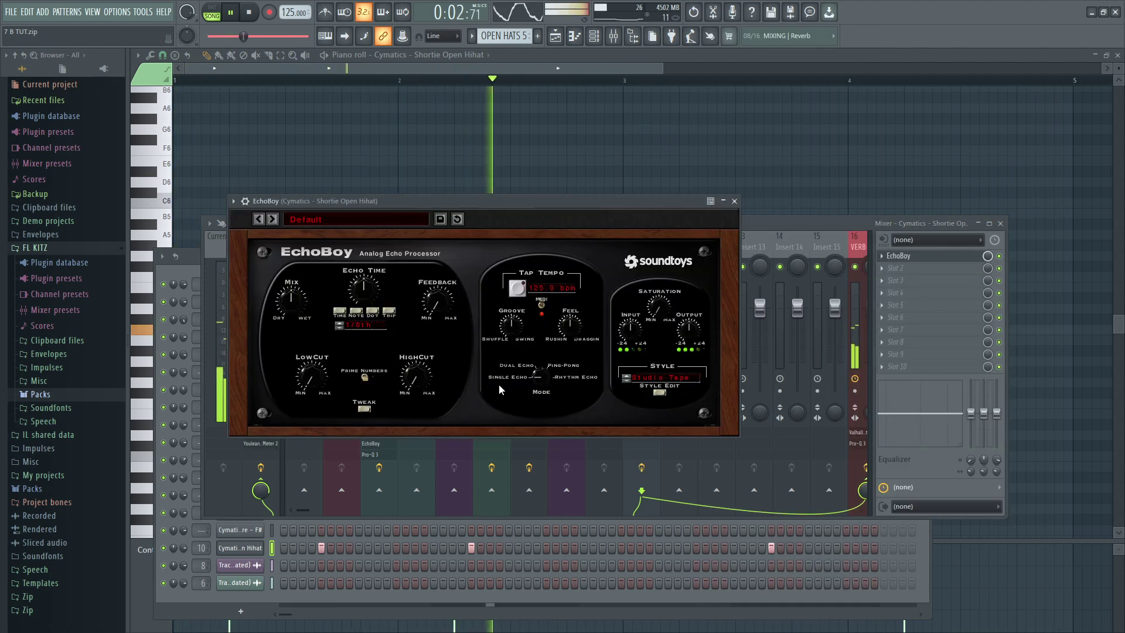
{"action": "left_click_drag", "start_coordinate": [365, 292], "coordinate": [358, 315]}
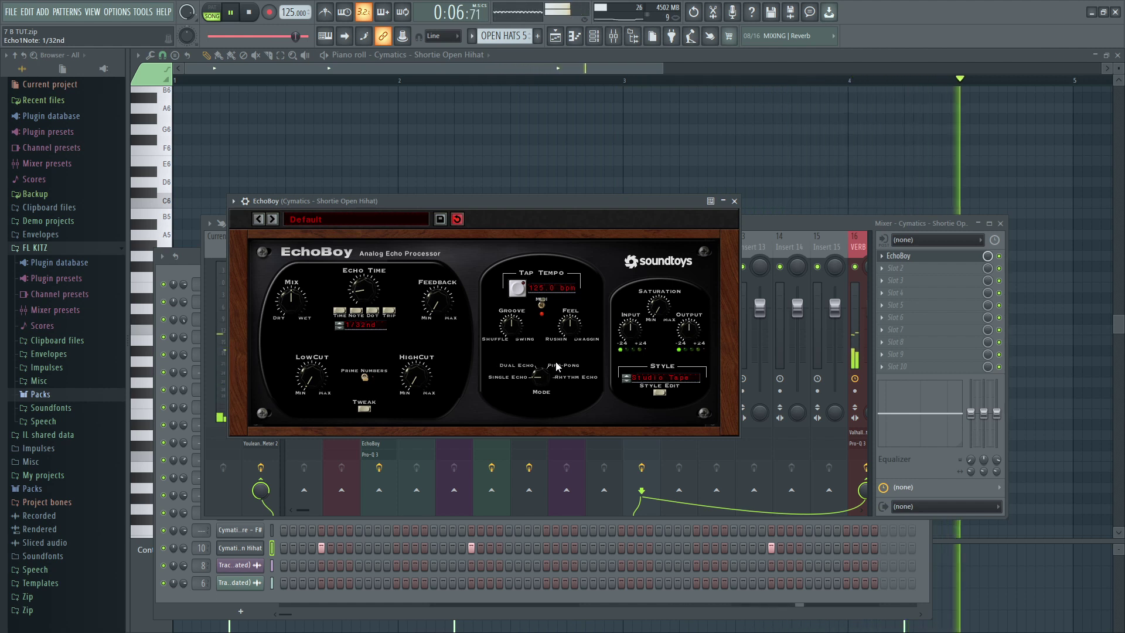
{"action": "left_click_drag", "start_coordinate": [557, 366], "coordinate": [548, 367]}
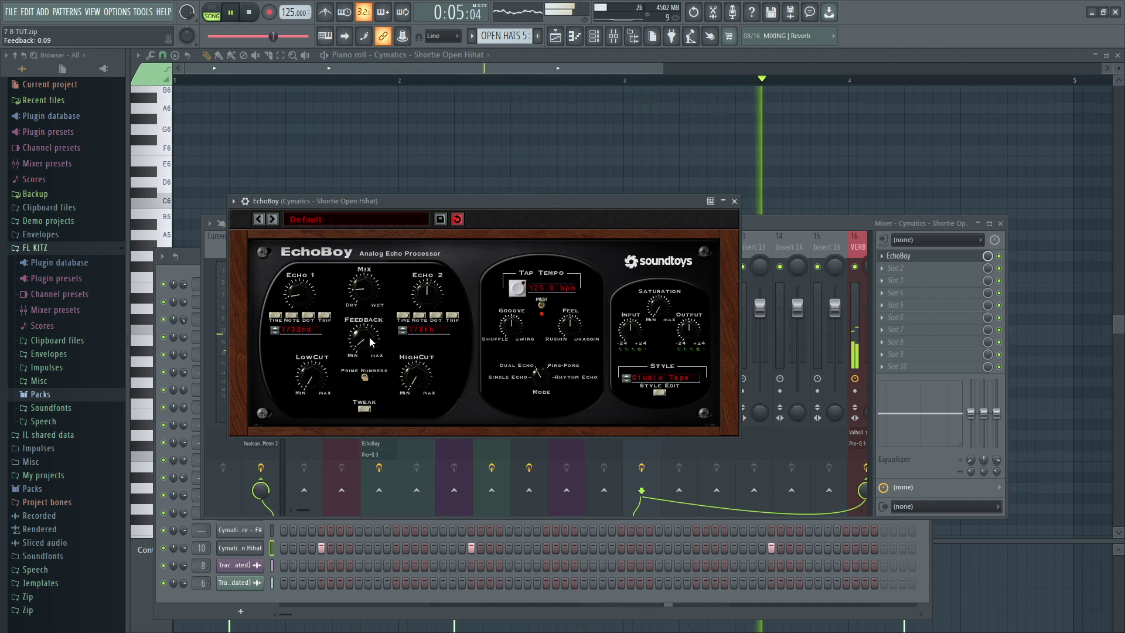
{"action": "left_click_drag", "start_coordinate": [403, 371], "coordinate": [387, 318]}
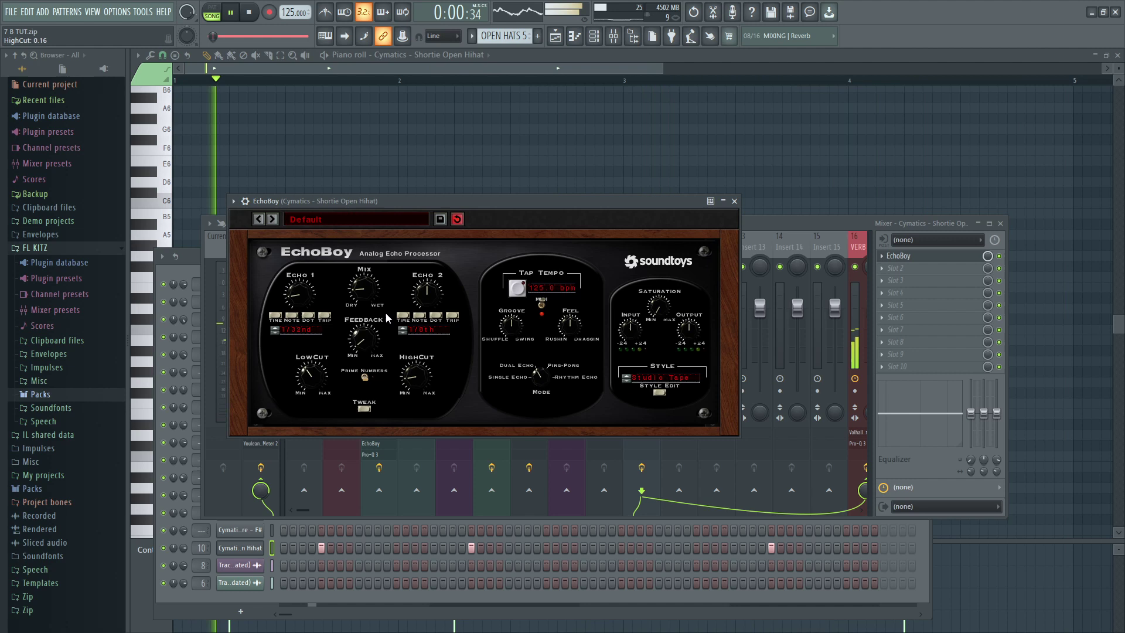
{"action": "left_click", "coordinate": [734, 201]}
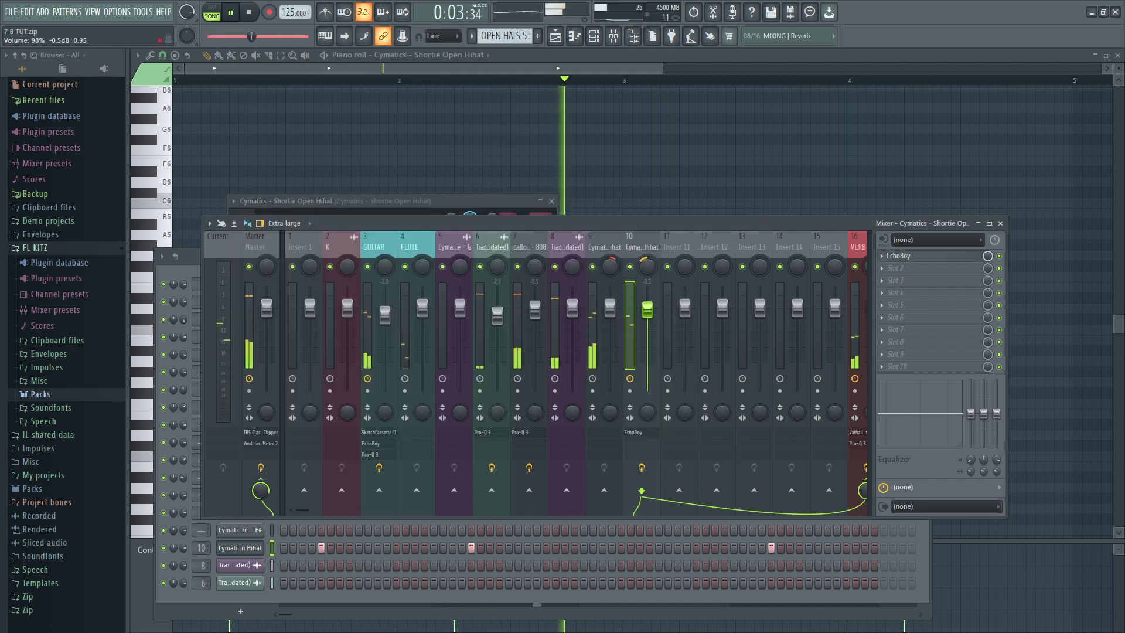
{"action": "left_click_drag", "start_coordinate": [647, 309], "coordinate": [647, 321]}
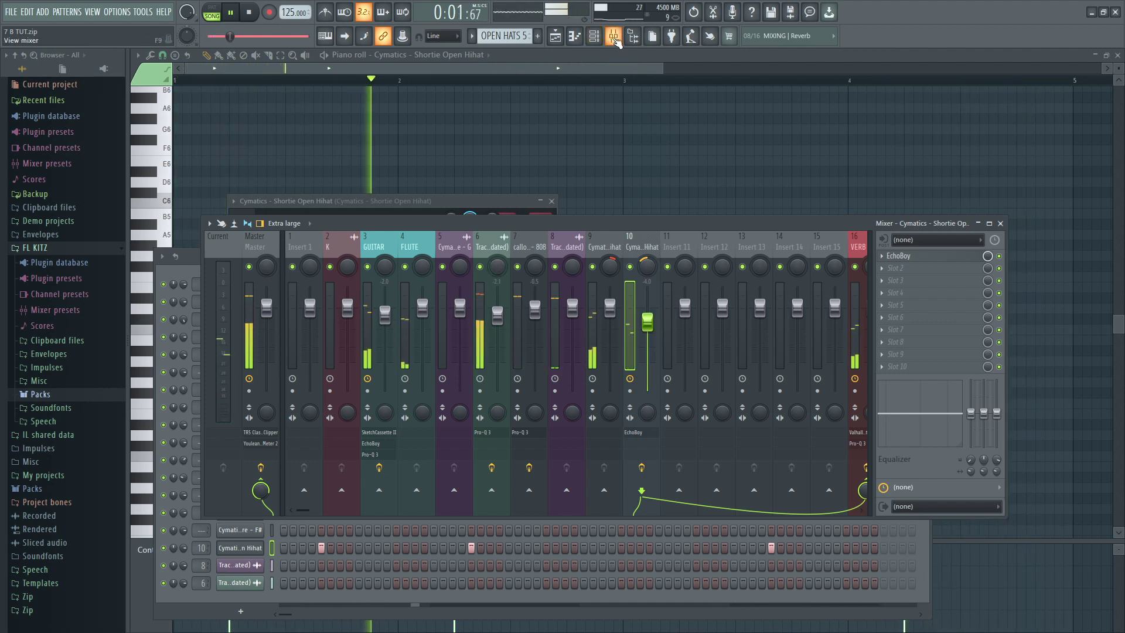
{"action": "left_click", "coordinate": [613, 37]}
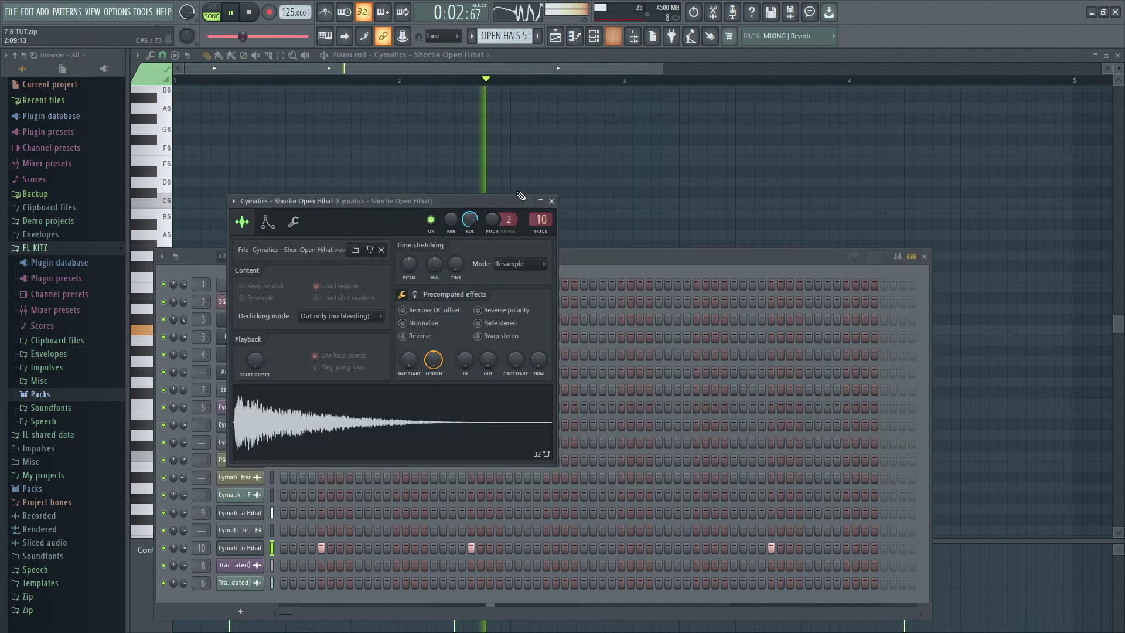
Bring up the arrangement playlist and unmute the SNARE 6 track.
{"action": "left_click", "coordinate": [609, 258]}
{"action": "key", "text": "F5"}
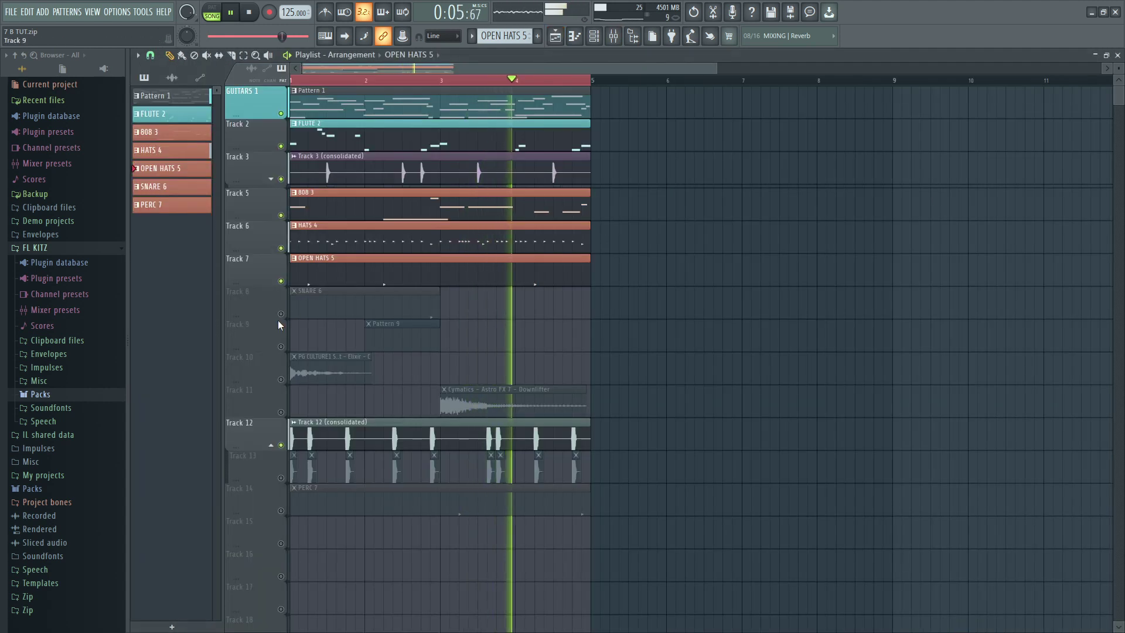
{"action": "left_click", "coordinate": [281, 313]}
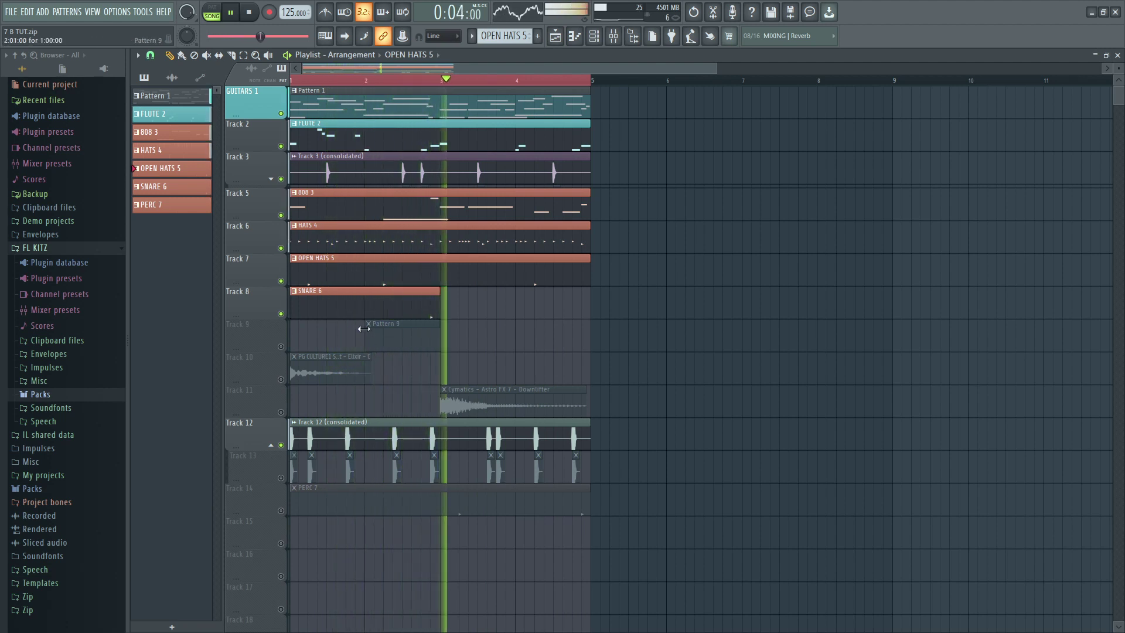
Route the Spearhead Snare to mixer insert 11 and send it to VERB at about 71%.
{"action": "double_click", "coordinate": [346, 301]}
{"action": "left_click", "coordinate": [594, 36]}
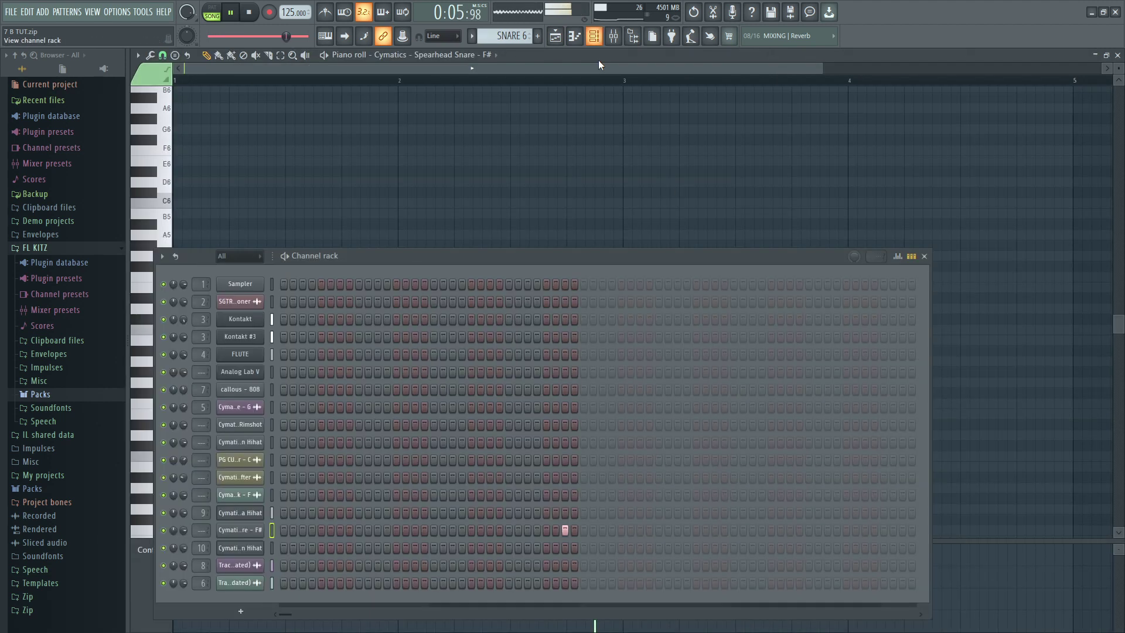
{"action": "left_click", "coordinate": [239, 530]}
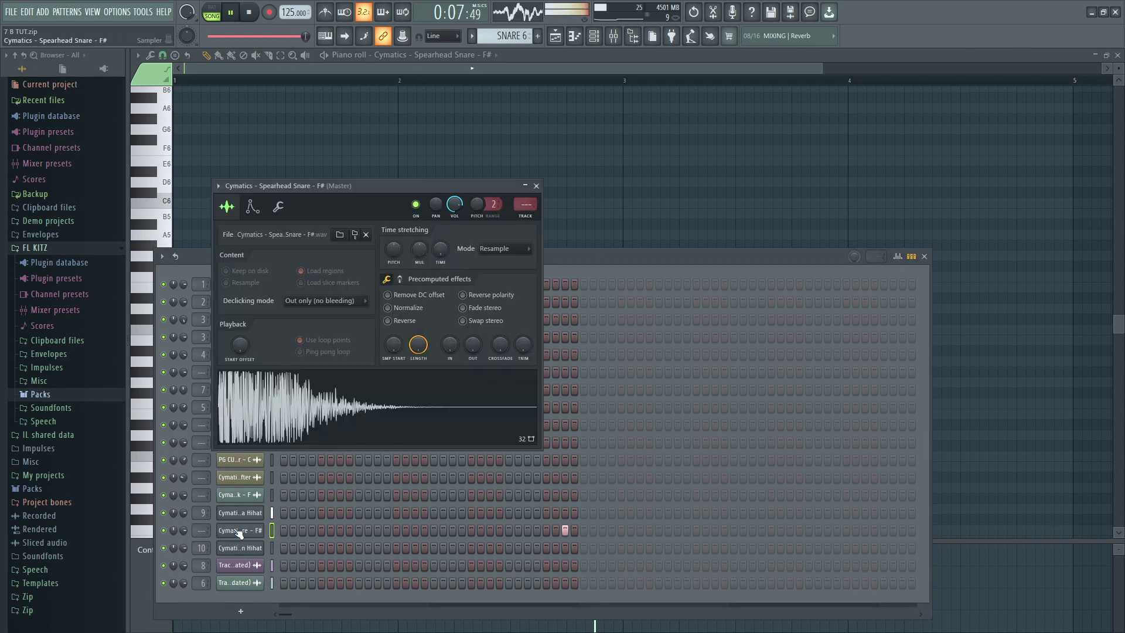
{"action": "left_click", "coordinate": [528, 218]}
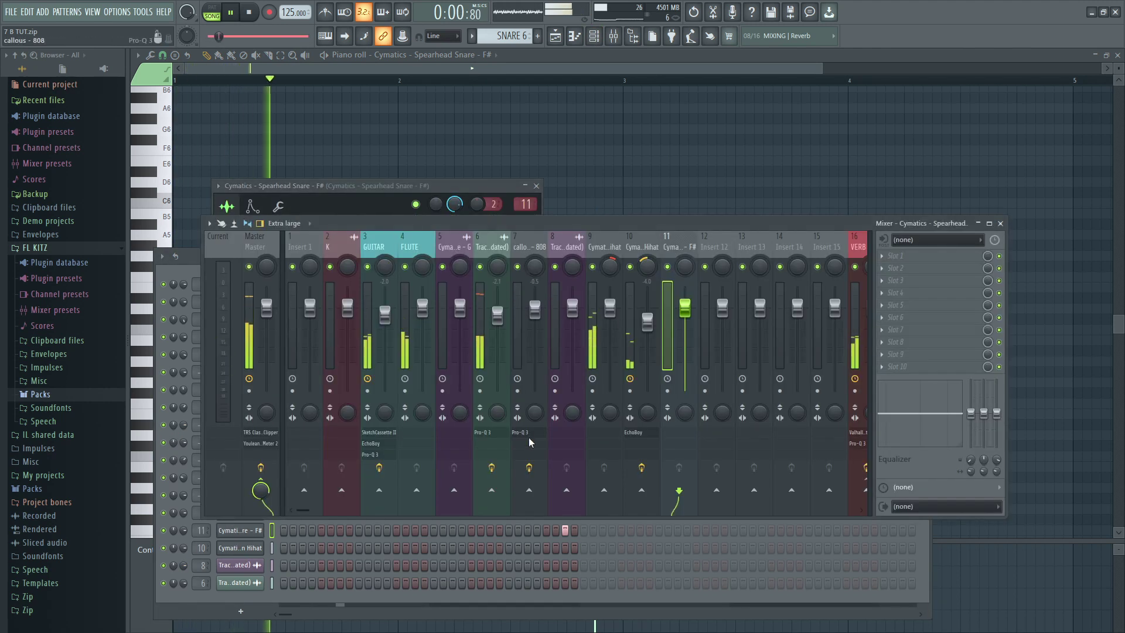
{"action": "right_click", "coordinate": [866, 494]}
{"action": "left_click", "coordinate": [878, 499]}
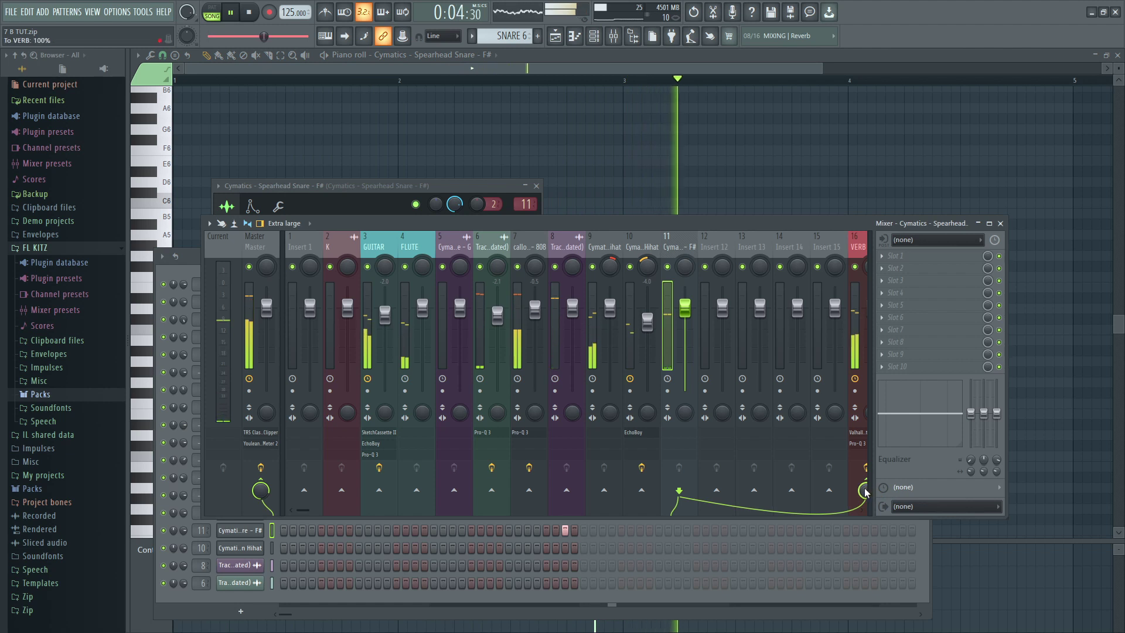
{"action": "left_click_drag", "start_coordinate": [866, 494], "coordinate": [866, 512]}
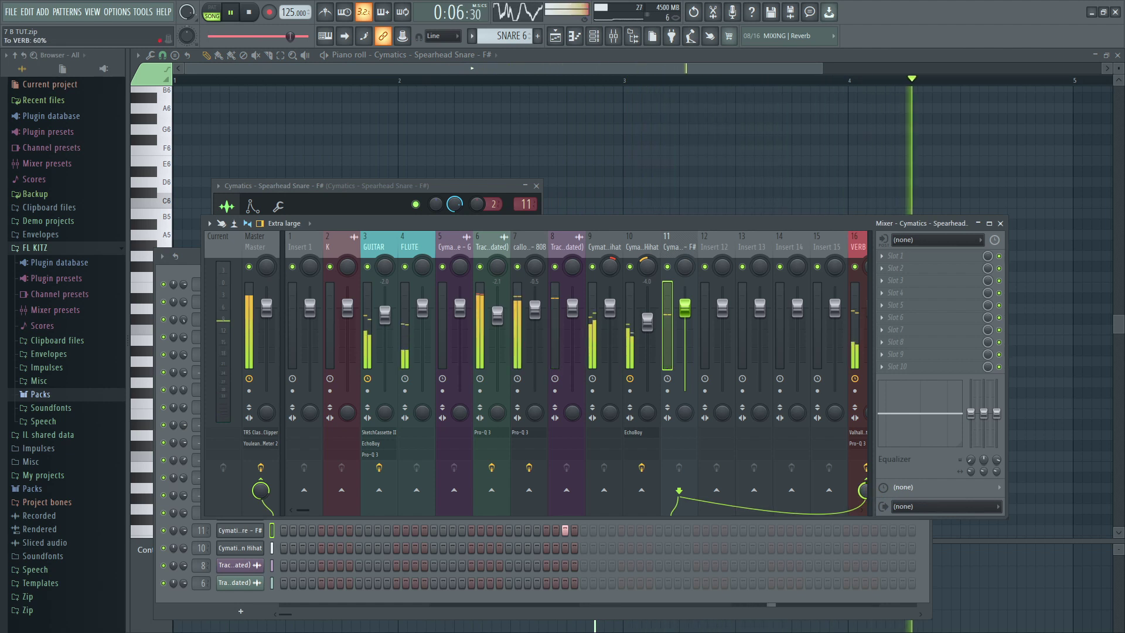
Jump playback around the snare pattern, settling back near bar 2.
{"action": "left_click", "coordinate": [556, 83]}
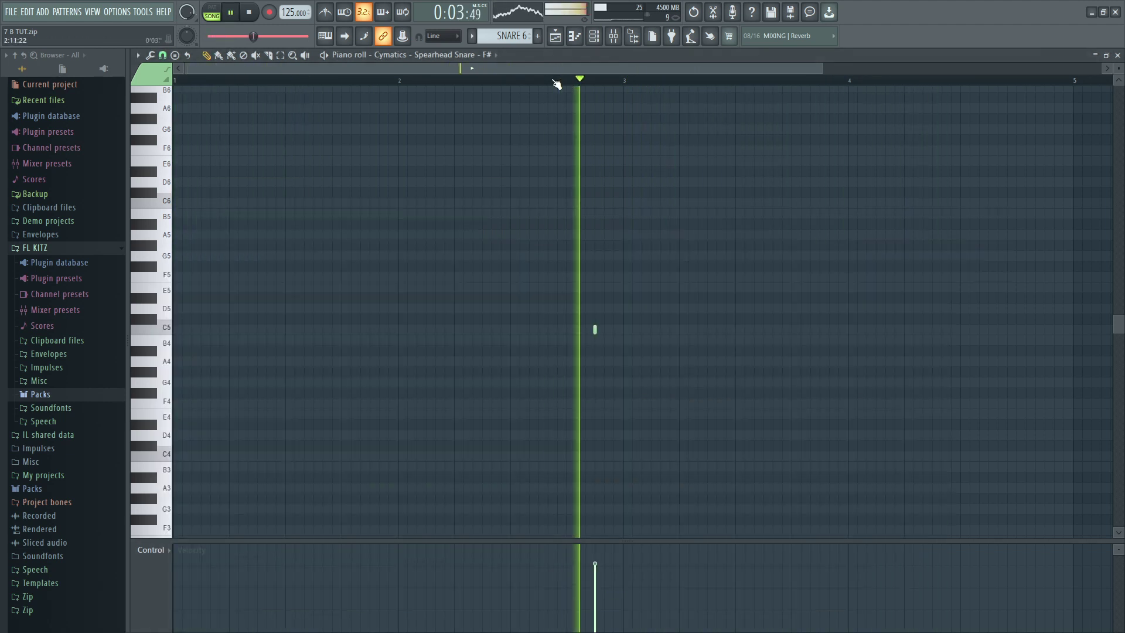
{"action": "left_click", "coordinate": [536, 83]}
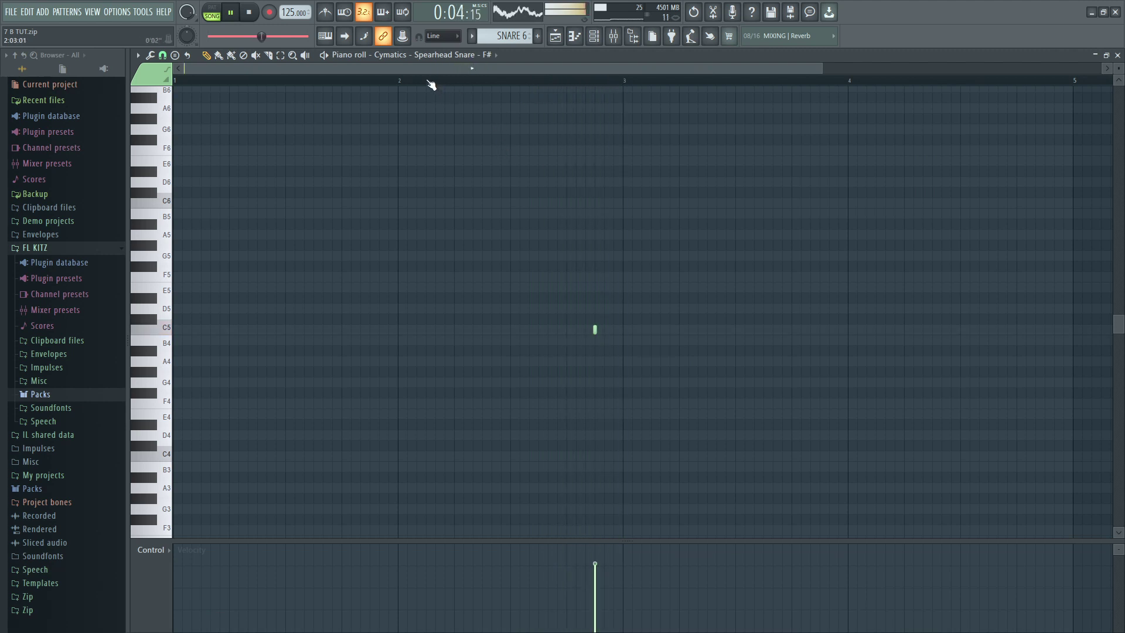
{"action": "left_click", "coordinate": [433, 82]}
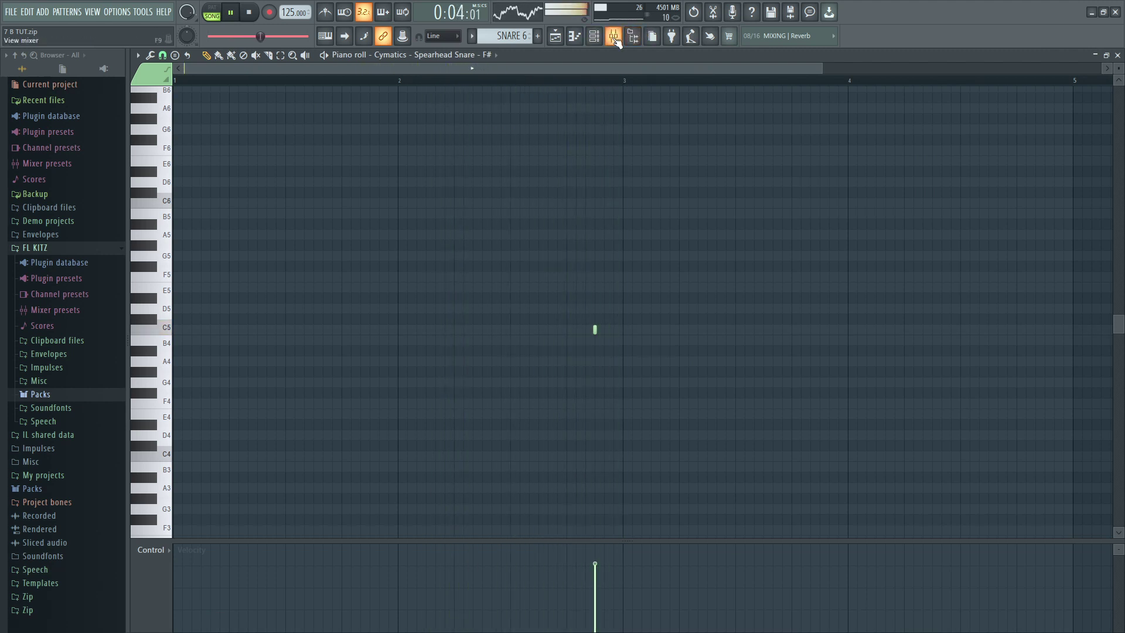
Unmute Track 10 in the playlist and restart playback from the beginning.
{"action": "left_click", "coordinate": [613, 36]}
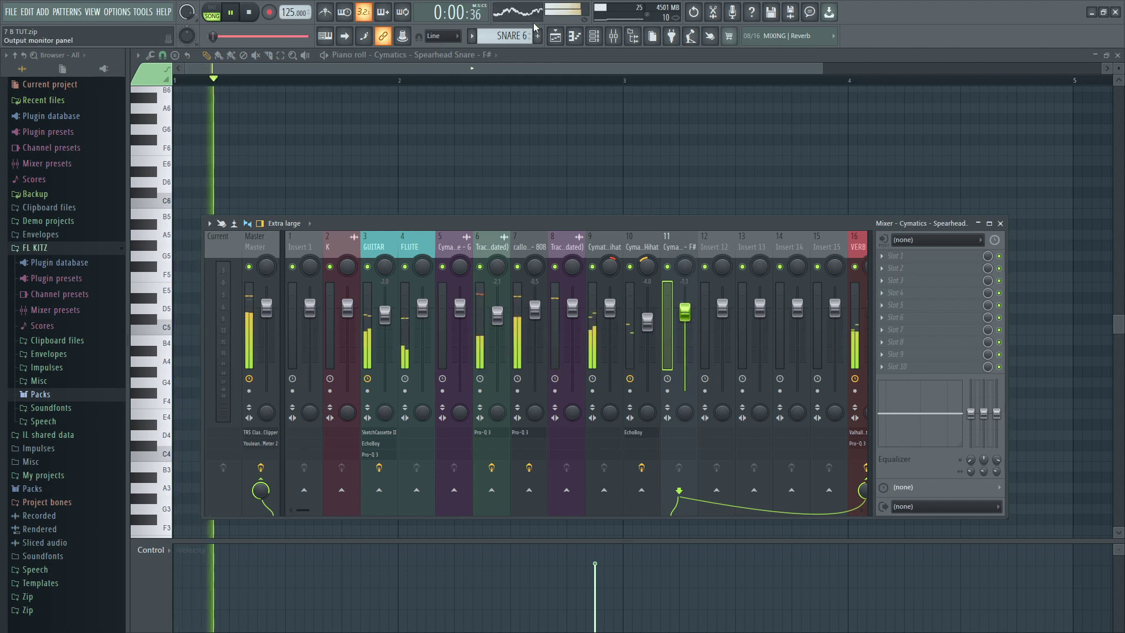
{"action": "key", "text": "F5"}
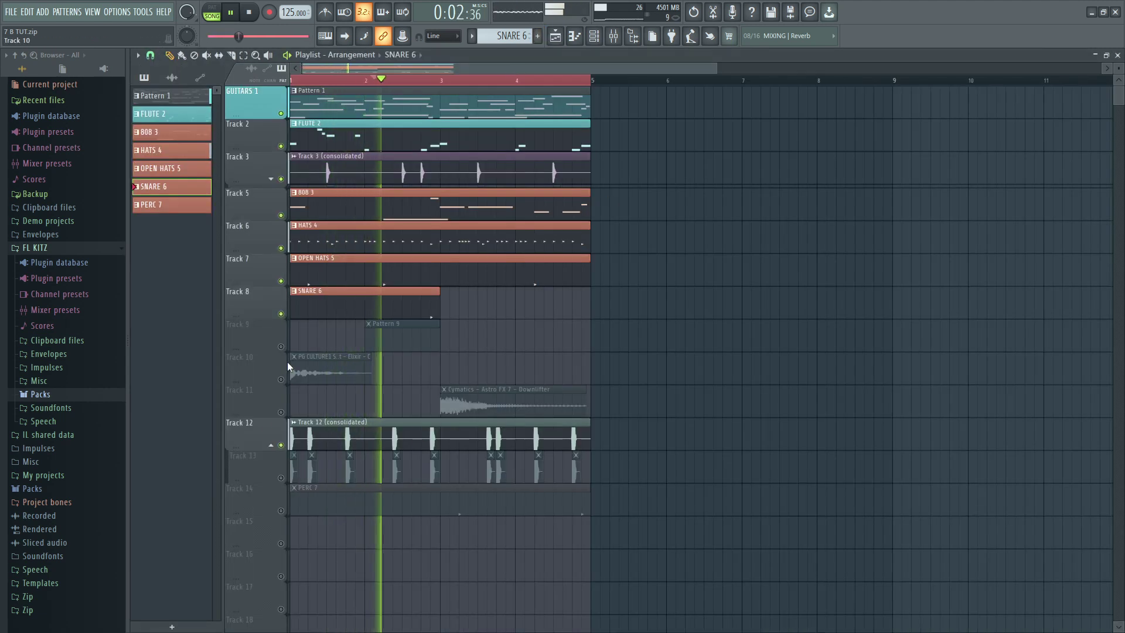
{"action": "left_click", "coordinate": [280, 379]}
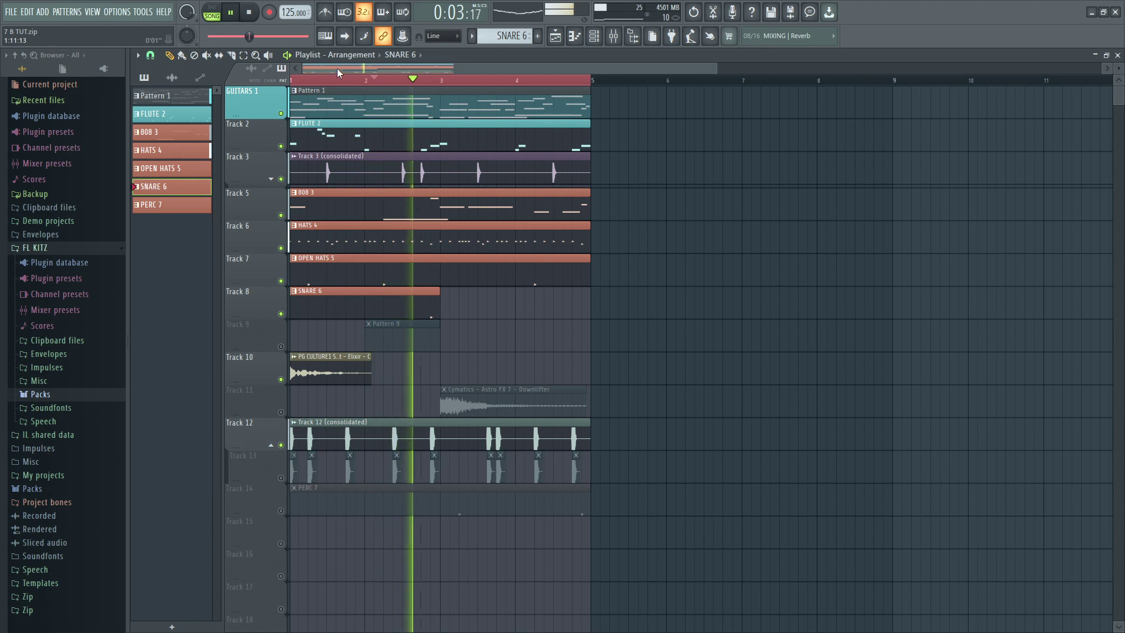
{"action": "key", "text": "space"}
{"action": "key", "text": "space"}
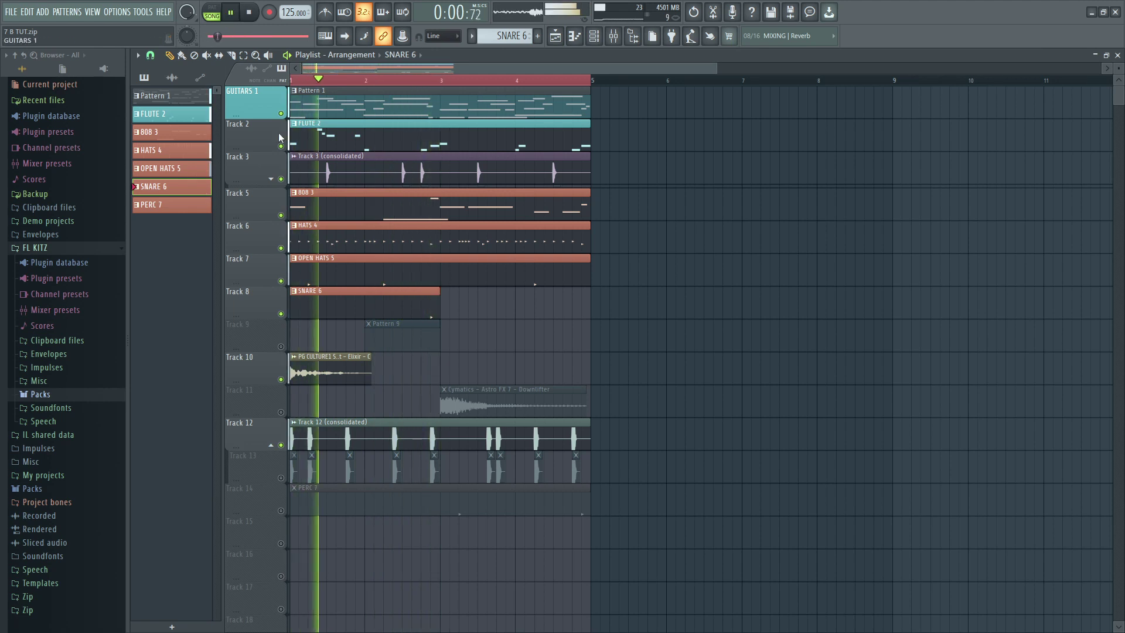
Assign the PG CULTURE1 Synth Shot to insert 12, send it to VERB, and lower its fader slightly.
{"action": "double_click", "coordinate": [351, 369]}
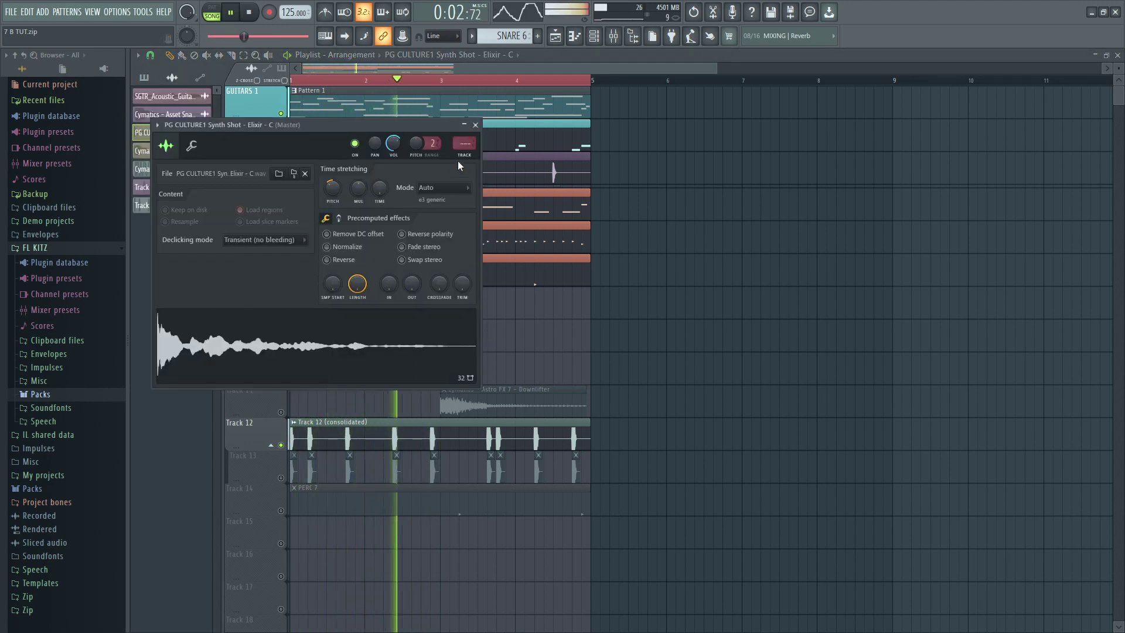
{"action": "left_click", "coordinate": [464, 143]}
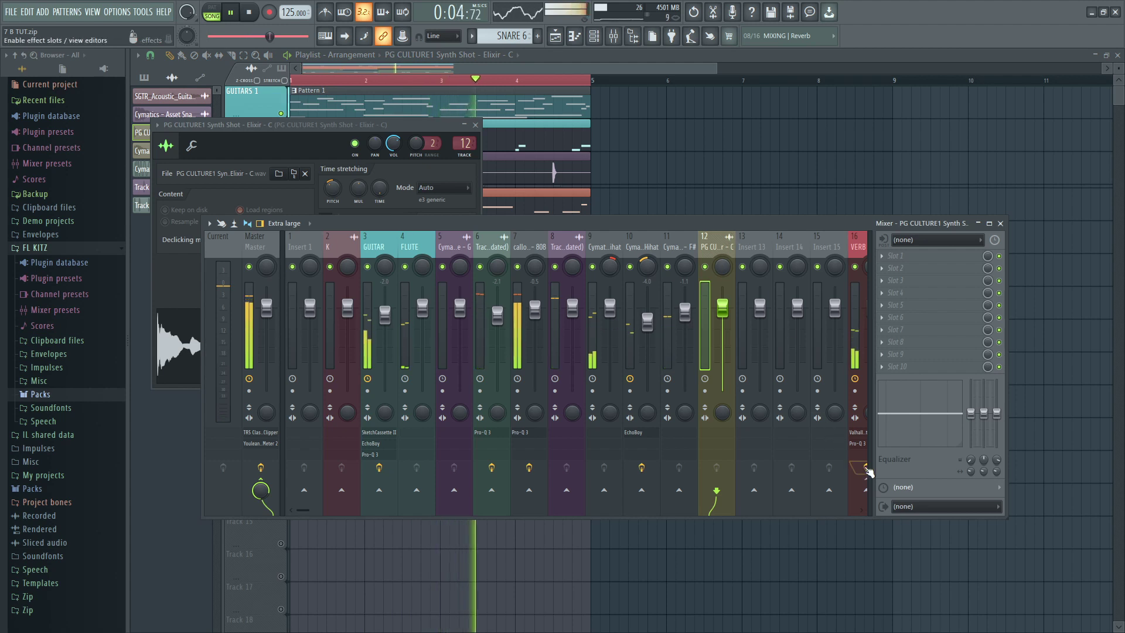
{"action": "right_click", "coordinate": [866, 491]}
{"action": "left_click", "coordinate": [884, 497]}
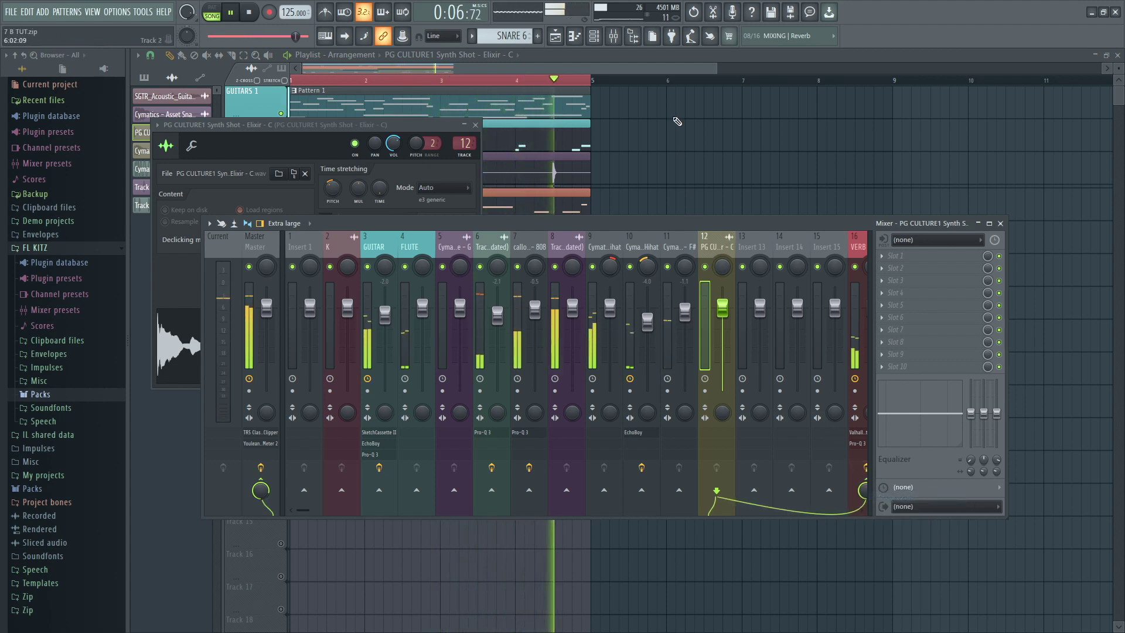
{"action": "left_click_drag", "start_coordinate": [721, 313], "coordinate": [721, 319]}
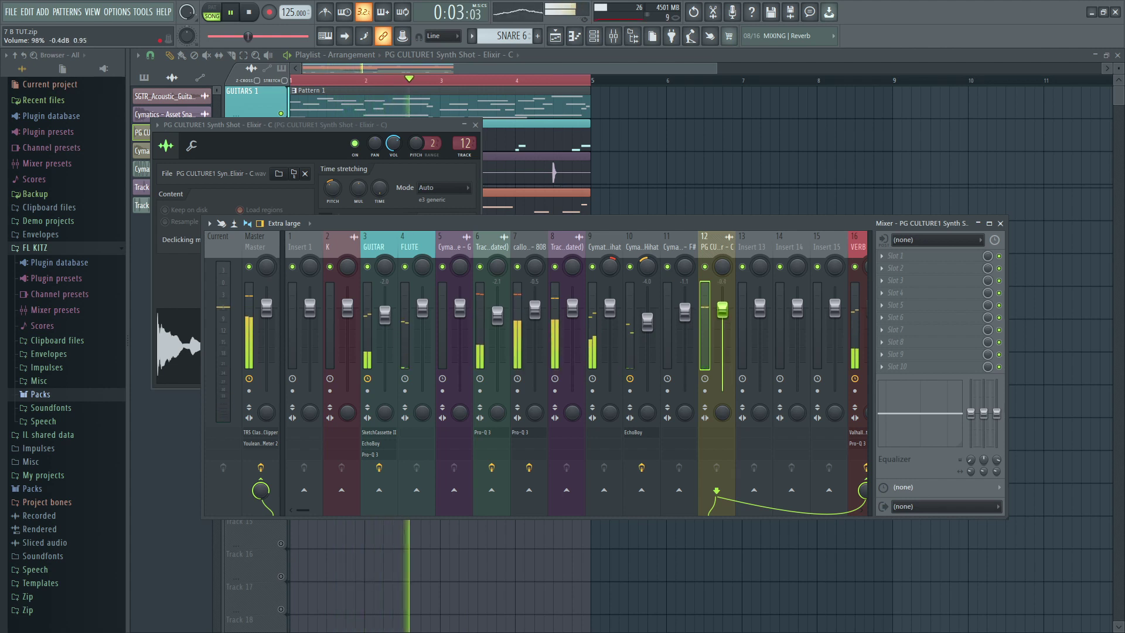
{"action": "left_click", "coordinate": [886, 257]}
Load FabFilter Pro-Q 3 on insert 12 with an 18 dB/oct low cut near 153 Hz.
{"action": "mouse_move", "coordinate": [738, 47]}
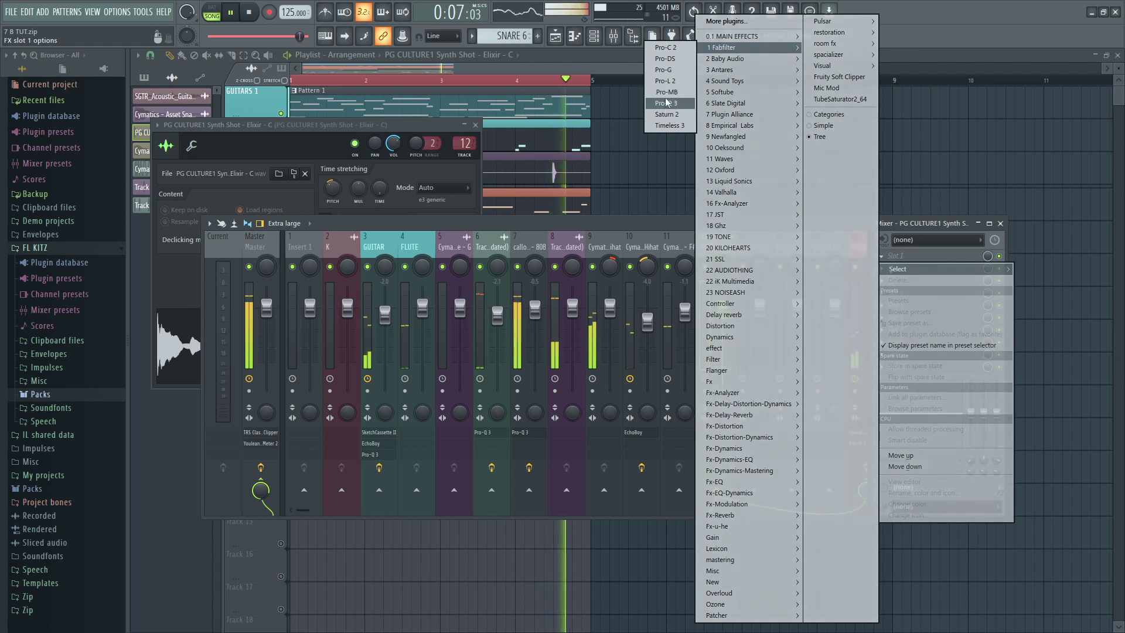
{"action": "left_click", "coordinate": [667, 103]}
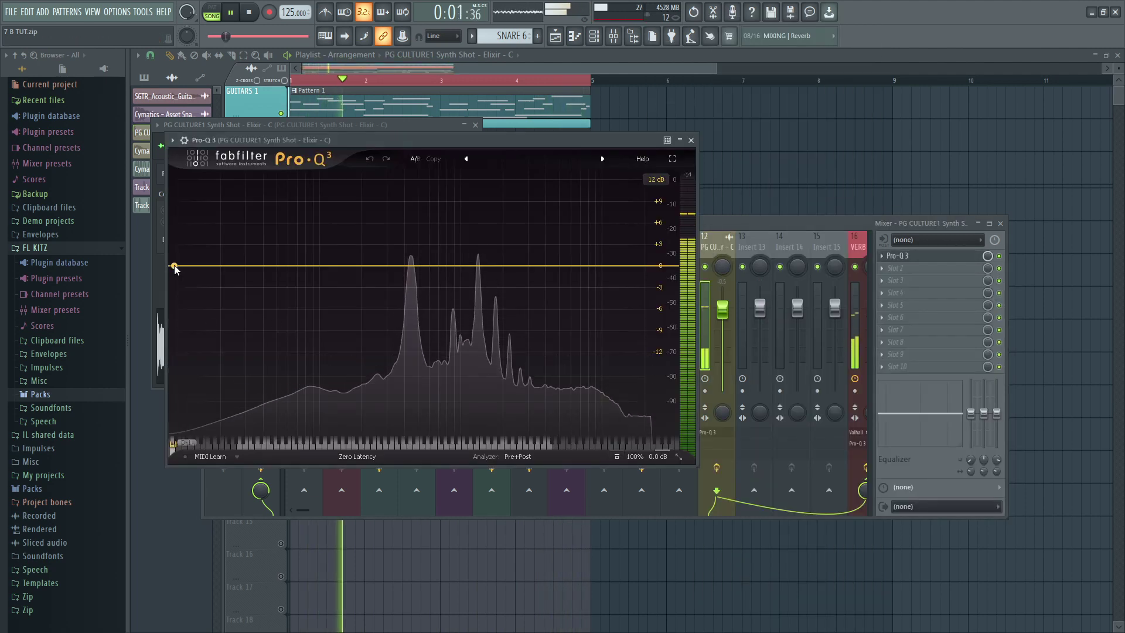
{"action": "left_click_drag", "start_coordinate": [174, 267], "coordinate": [343, 269]}
{"action": "left_click", "coordinate": [360, 259]}
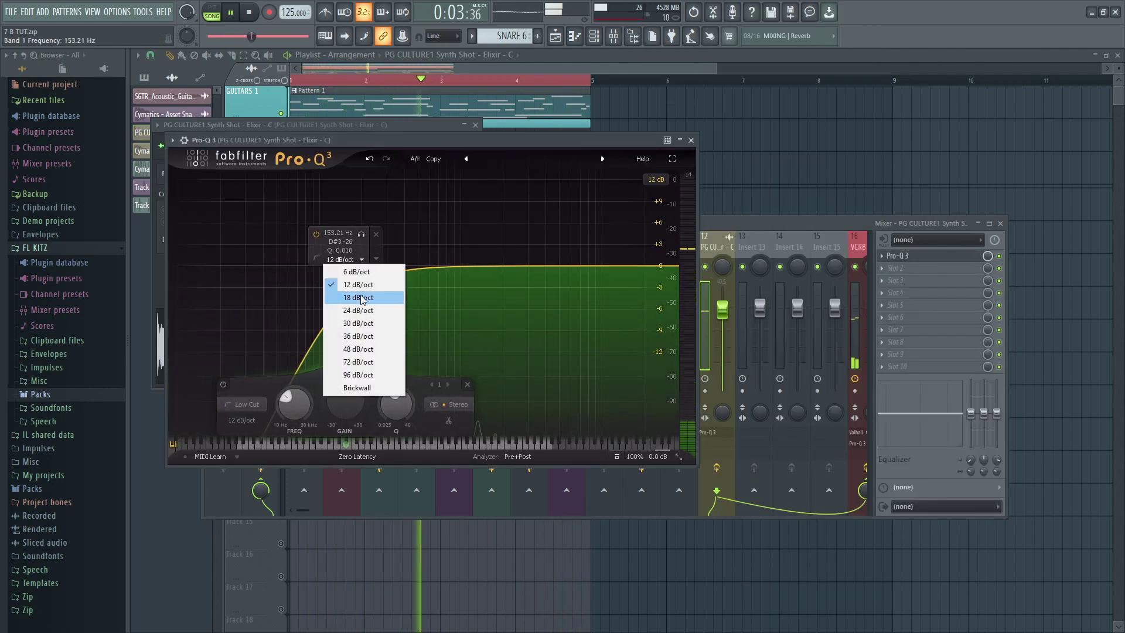
{"action": "left_click", "coordinate": [358, 297]}
Add a narrow bell dip around 450-470 Hz, make it dynamic, and close Pro-Q 3.
{"action": "mouse_move", "coordinate": [421, 279]}
{"action": "left_mouse_down"}
{"action": "mouse_move", "coordinate": [404, 286]}
{"action": "mouse_move", "coordinate": [418, 280]}
{"action": "left_mouse_up"}
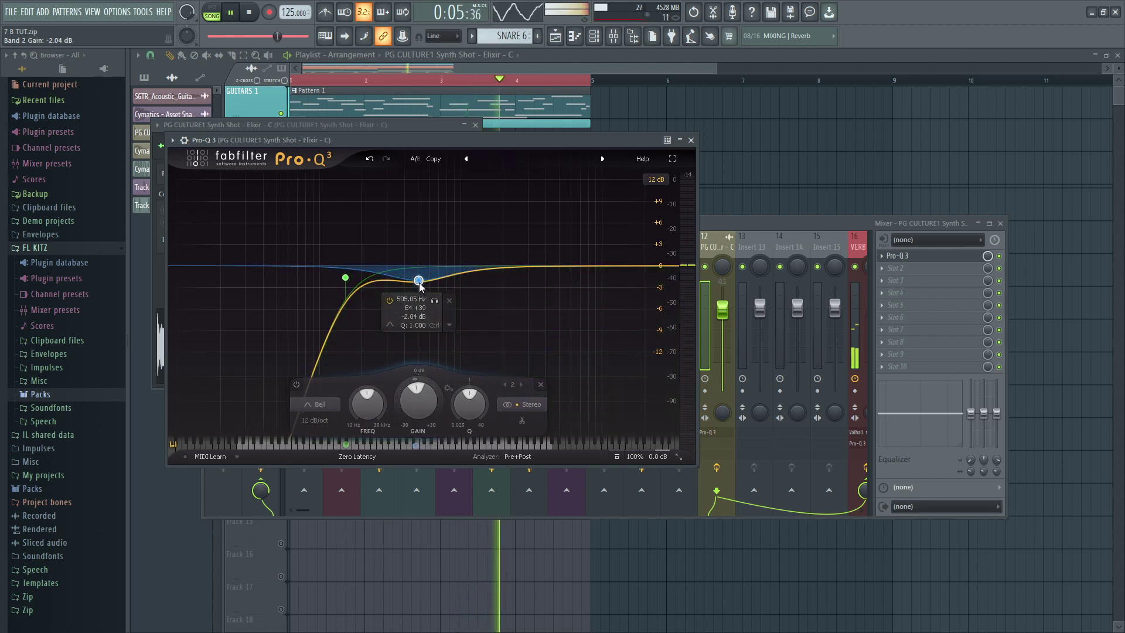
{"action": "scroll", "coordinate": [420, 285], "scroll_direction": "up", "scroll_amount": 4}
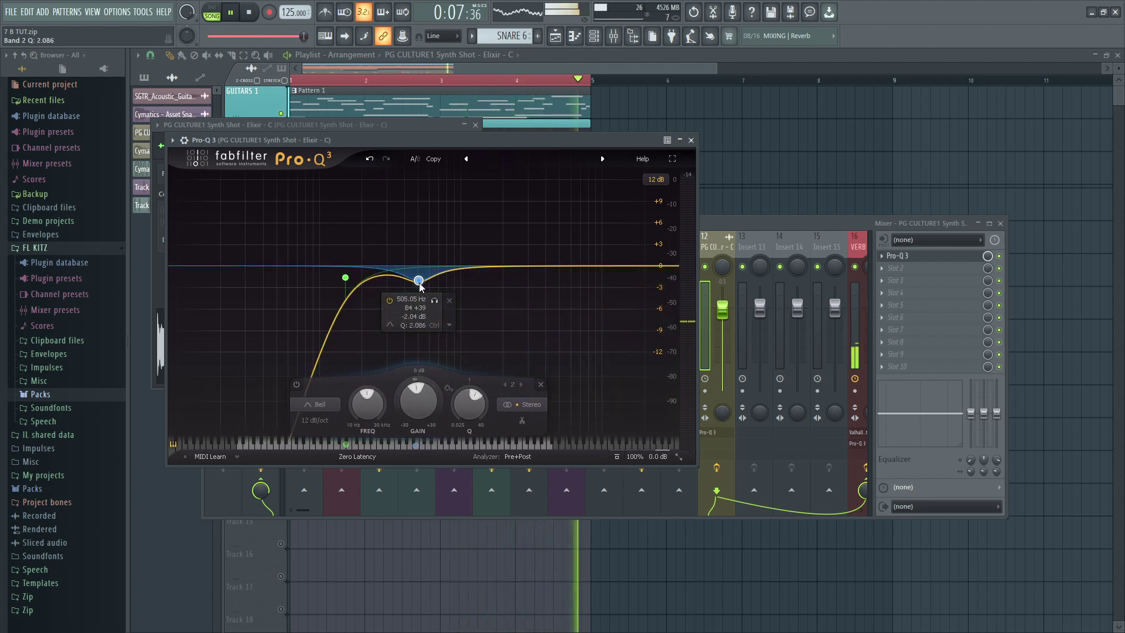
{"action": "left_click_drag", "start_coordinate": [420, 284], "coordinate": [409, 293]}
{"action": "scroll", "coordinate": [409, 292], "scroll_direction": "up", "scroll_amount": 5}
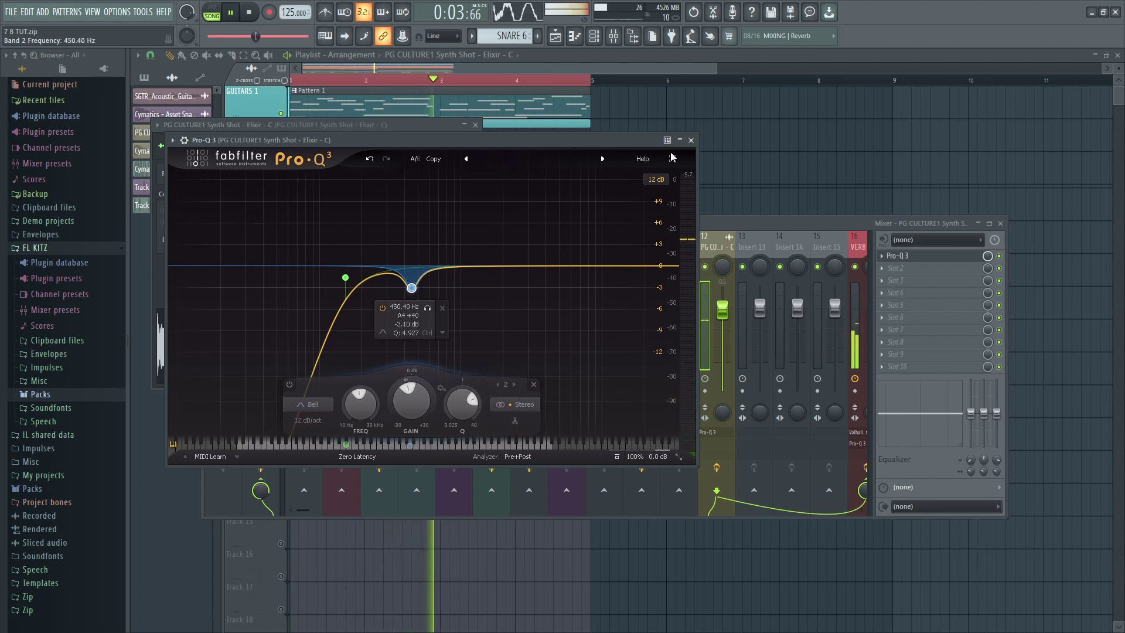
{"action": "left_click", "coordinate": [442, 333]}
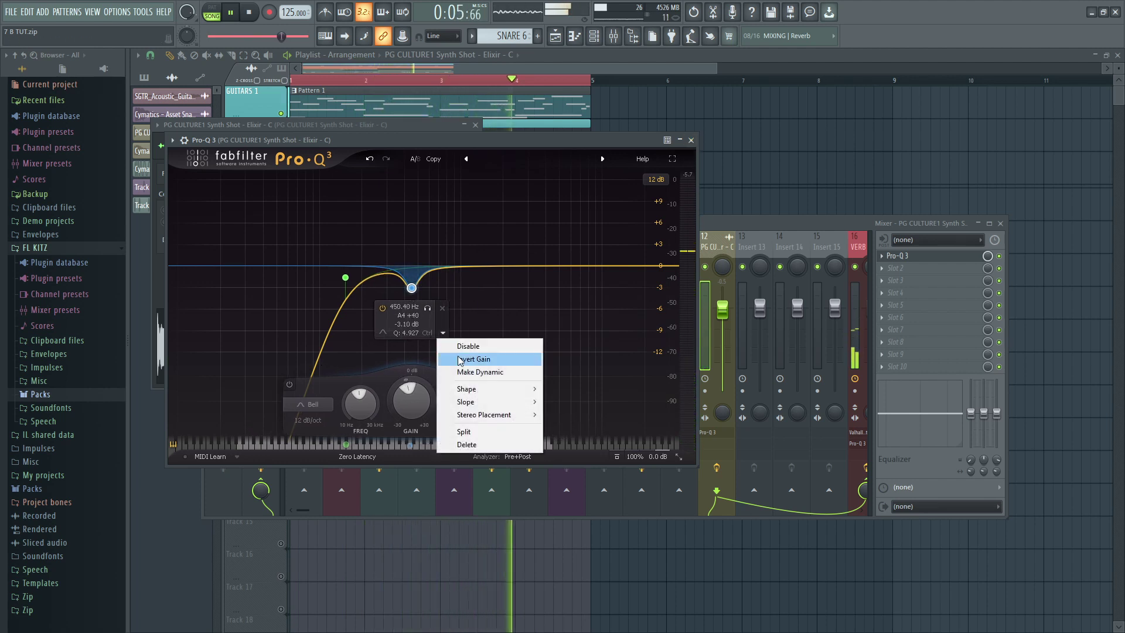
{"action": "left_click", "coordinate": [467, 369]}
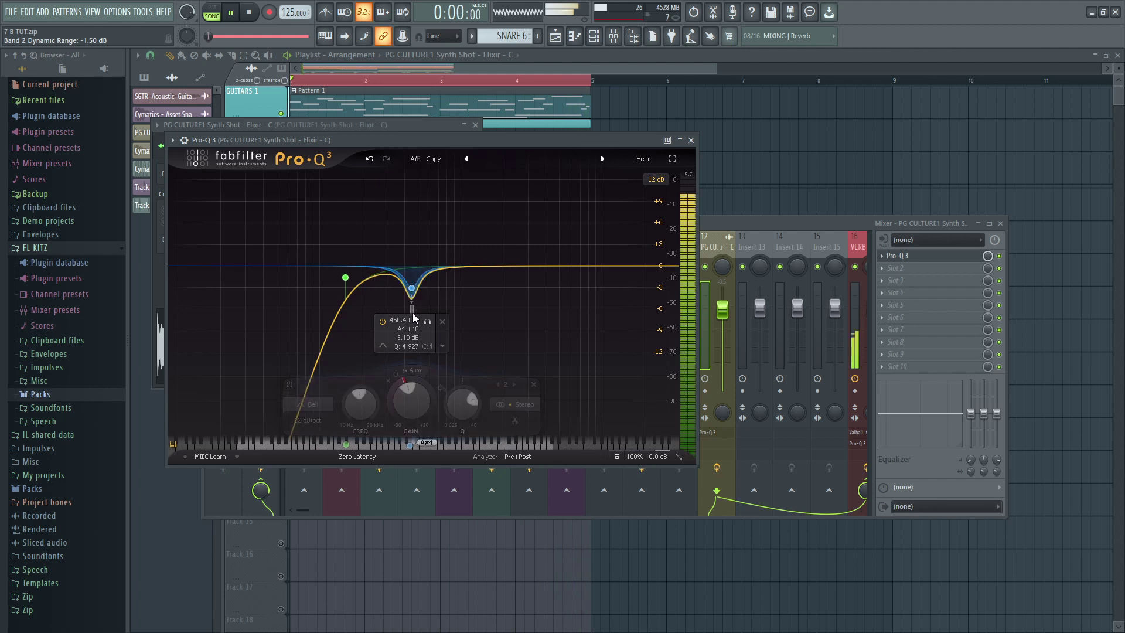
{"action": "left_click", "coordinate": [691, 140]}
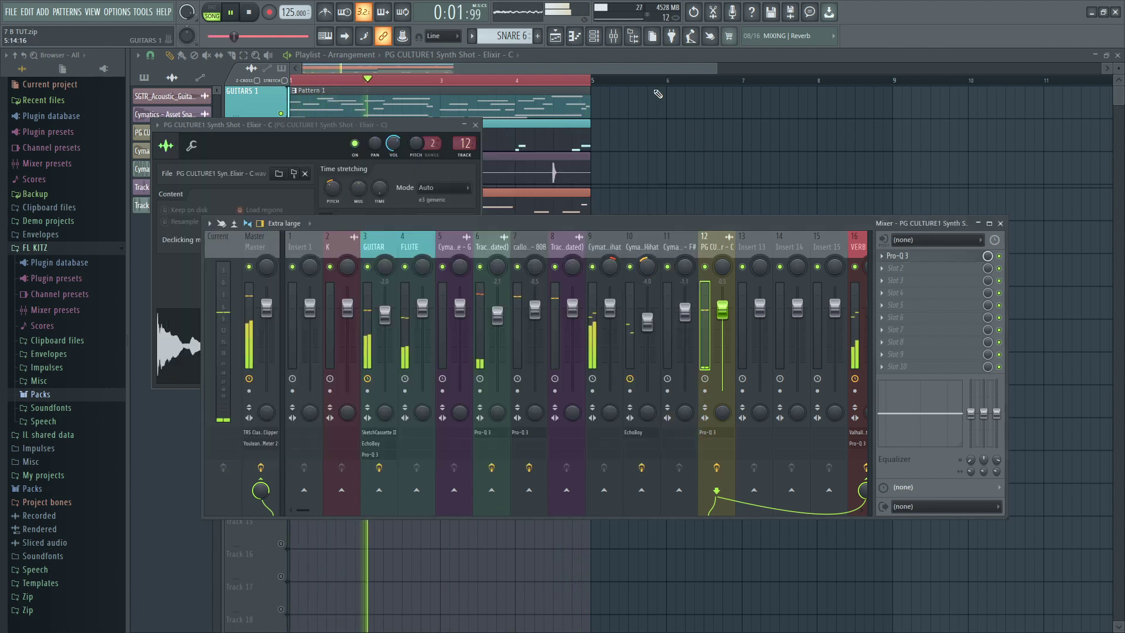
Unmute Track 11 and assign the Cymatics Astro FX 7 Downlifter to insert 13 with a VERB send.
{"action": "key", "text": "F12"}
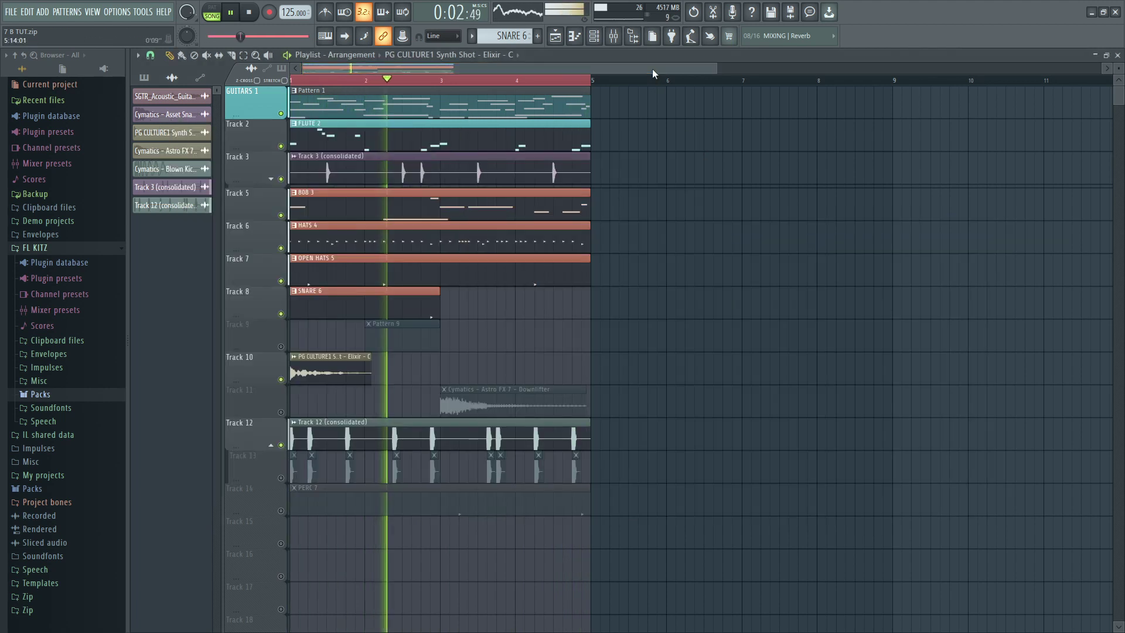
{"action": "left_click", "coordinate": [281, 412]}
{"action": "double_click", "coordinate": [476, 414]}
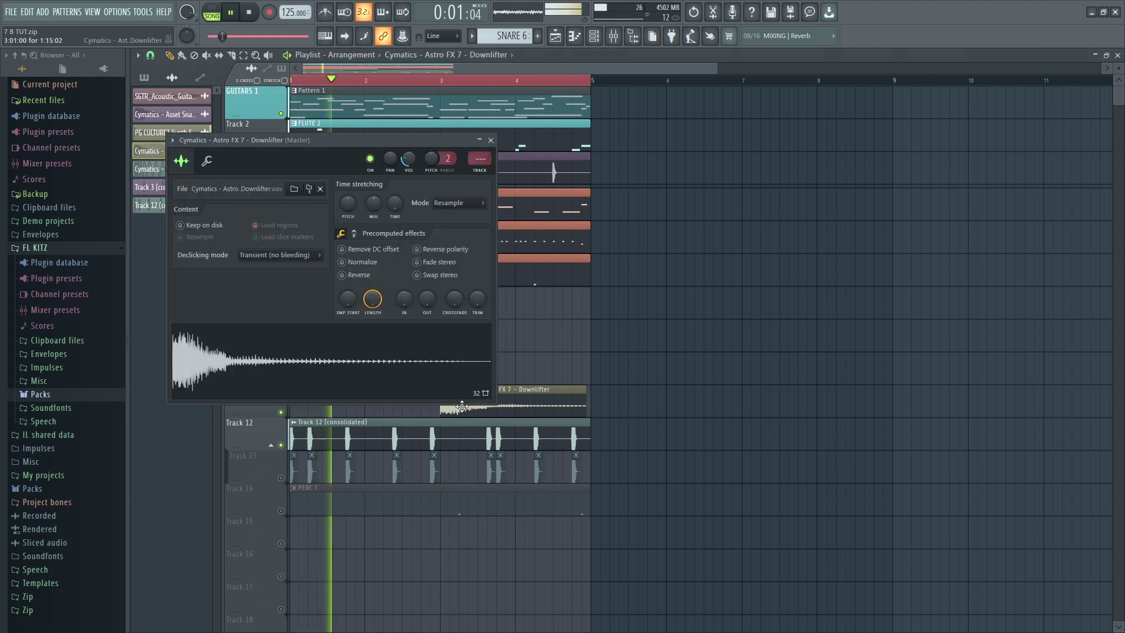
{"action": "key", "text": "ctrl+l"}
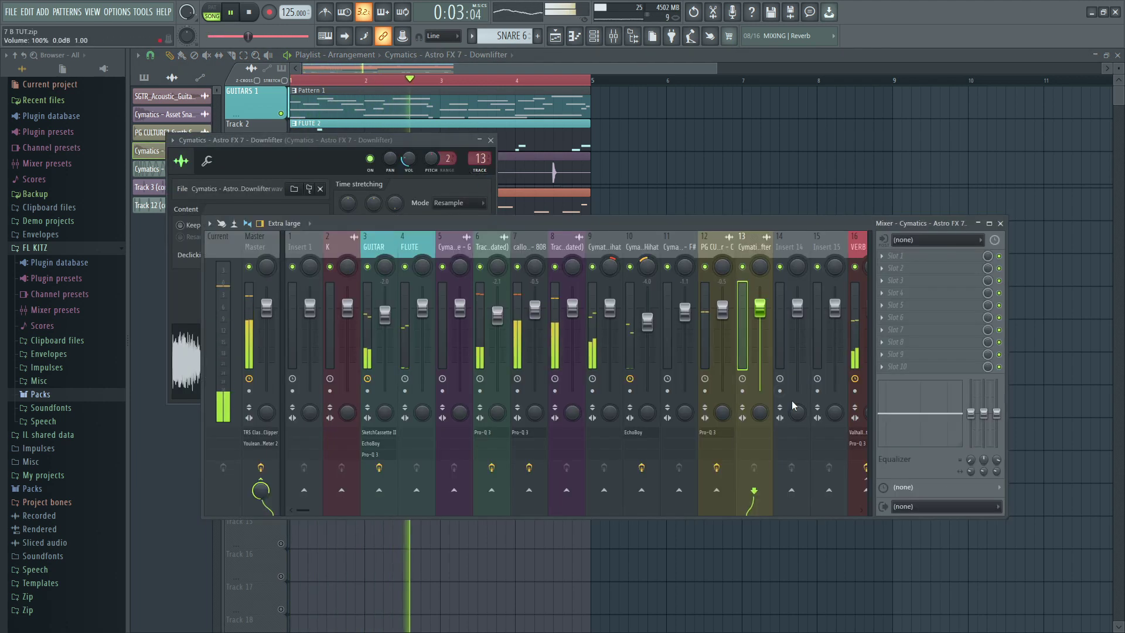
{"action": "right_click", "coordinate": [866, 492]}
{"action": "left_click", "coordinate": [891, 495]}
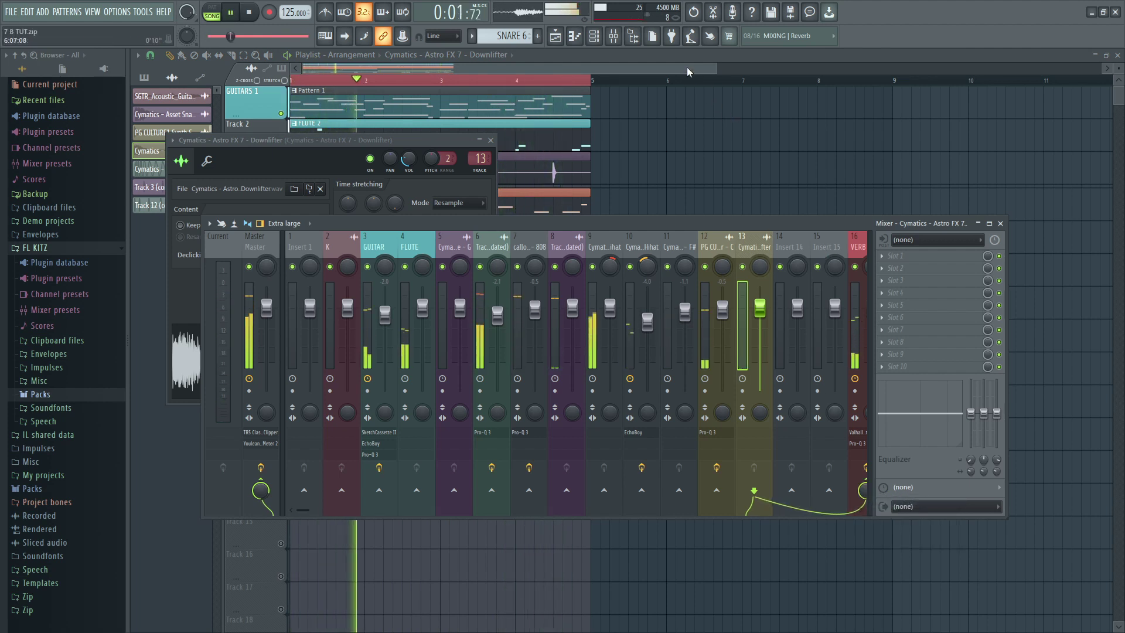
{"action": "key", "text": "F12"}
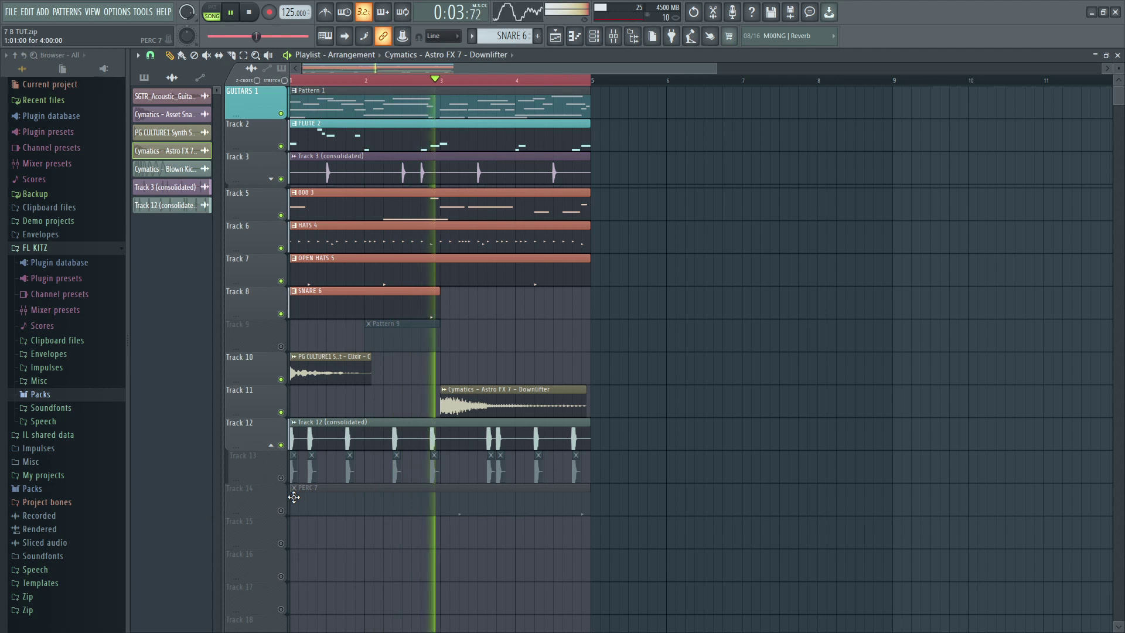
Unmute PERC 7 and shorten the first HATS 4, first Track 12 and second Pattern 1 clips.
{"action": "left_click", "coordinate": [281, 511]}
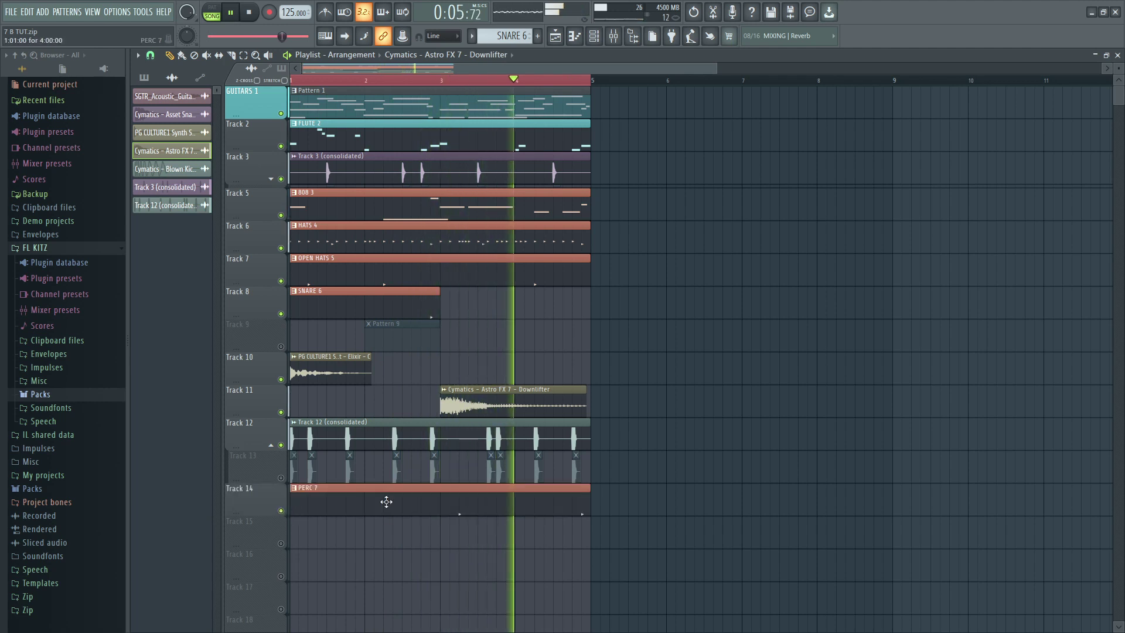
{"action": "double_click", "coordinate": [413, 509]}
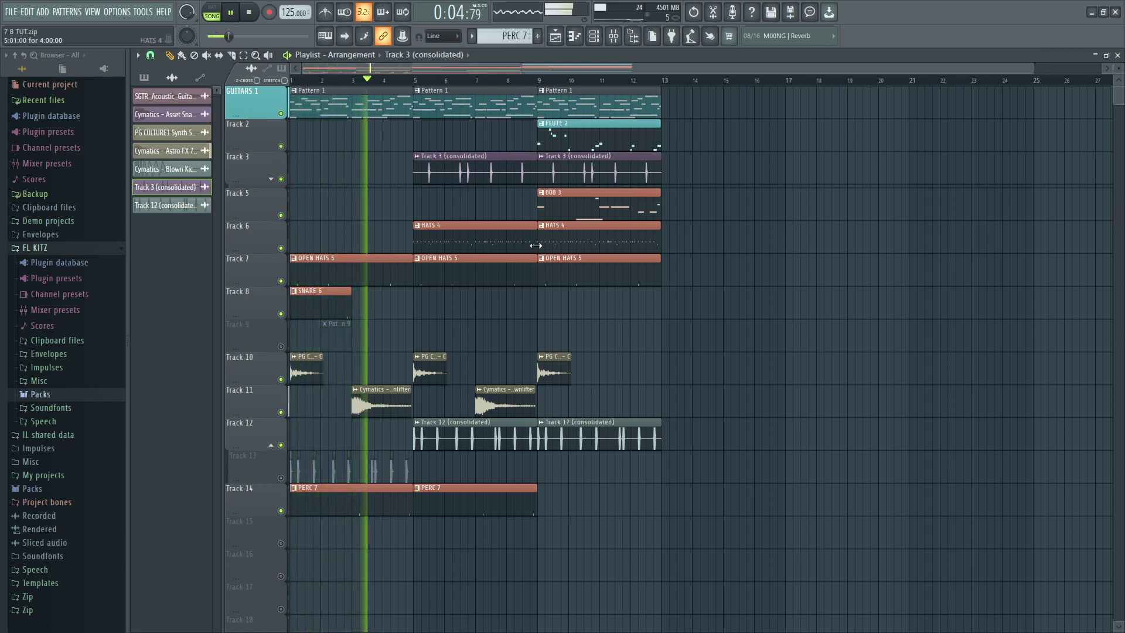
{"action": "left_click_drag", "start_coordinate": [535, 245], "coordinate": [530, 245]}
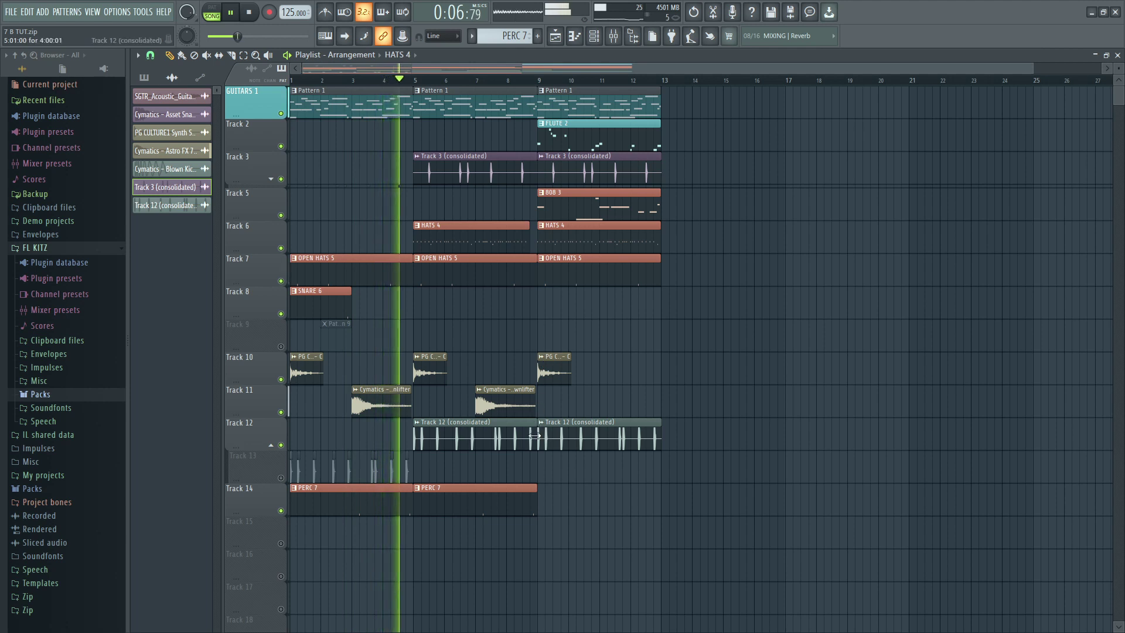
{"action": "left_click_drag", "start_coordinate": [535, 434], "coordinate": [522, 434]}
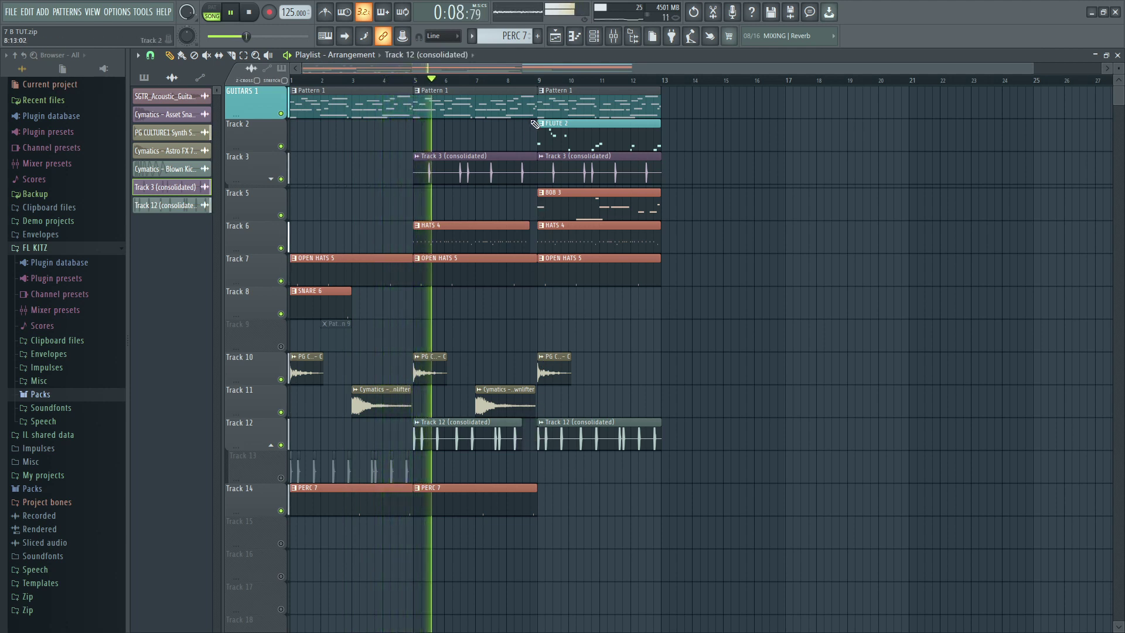
{"action": "left_click_drag", "start_coordinate": [536, 116], "coordinate": [529, 117]}
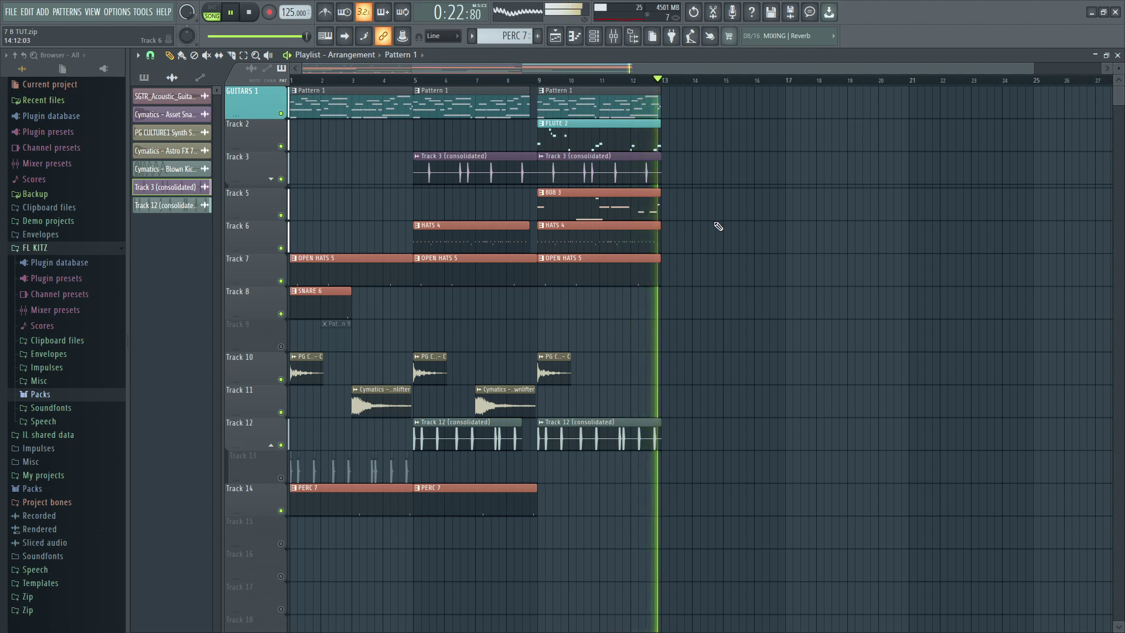
{"action": "key", "text": "space"}
Load SoundShifter Pitch Stereo into the Master's FX slot 4, then play and stop to check it.
{"action": "left_click", "coordinate": [613, 36]}
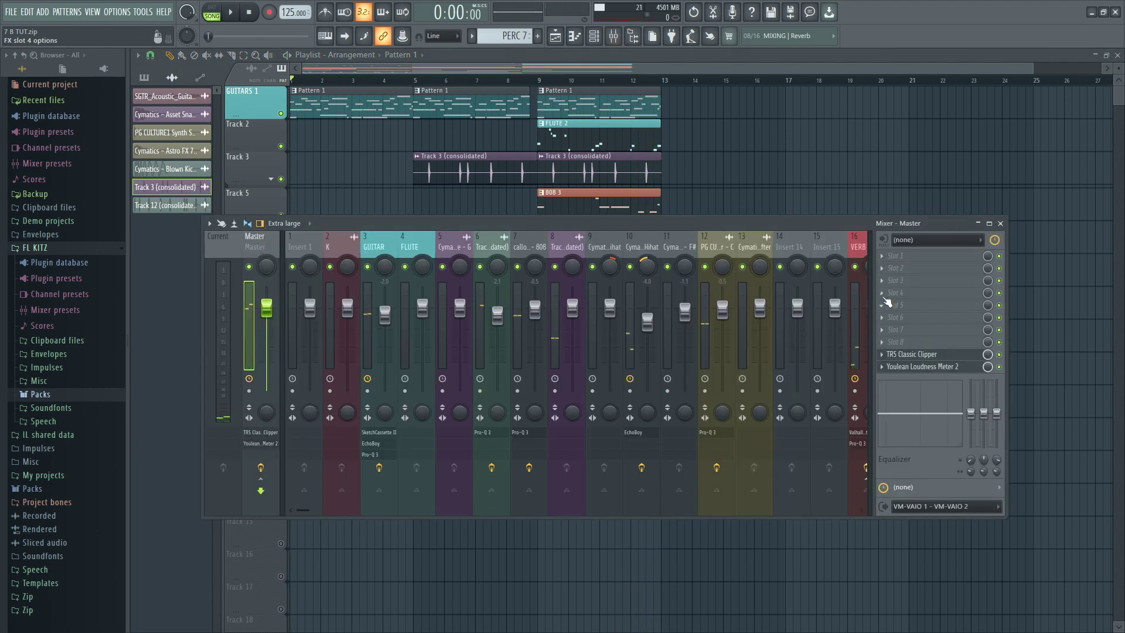
{"action": "left_click", "coordinate": [886, 293]}
{"action": "left_click", "coordinate": [1003, 298]}
{"action": "key", "text": "space"}
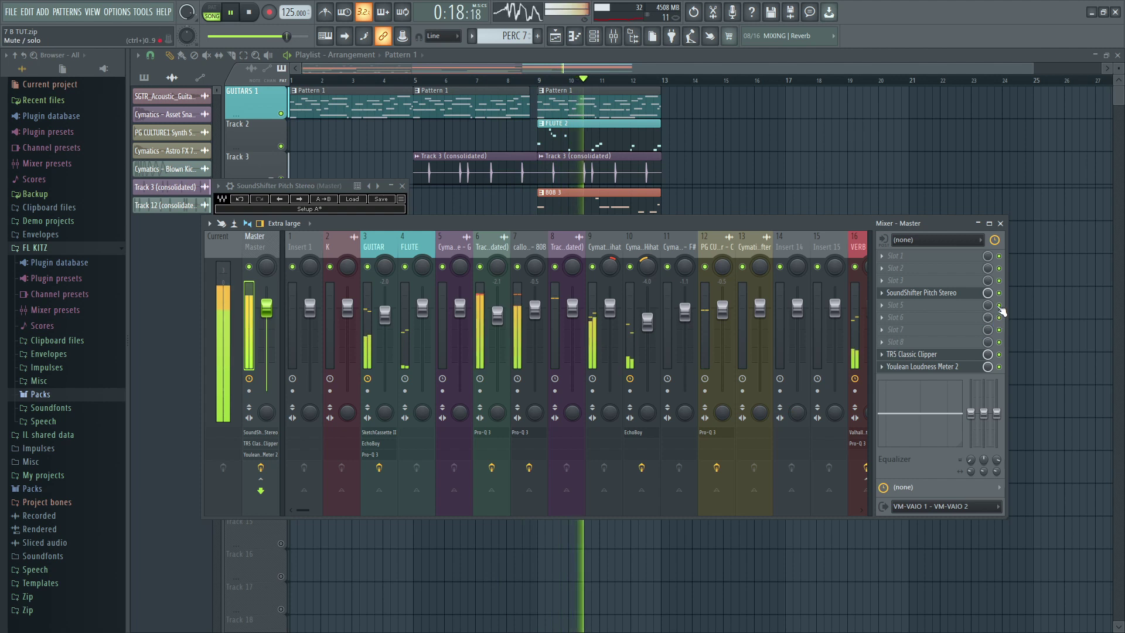
{"action": "key", "text": "space"}
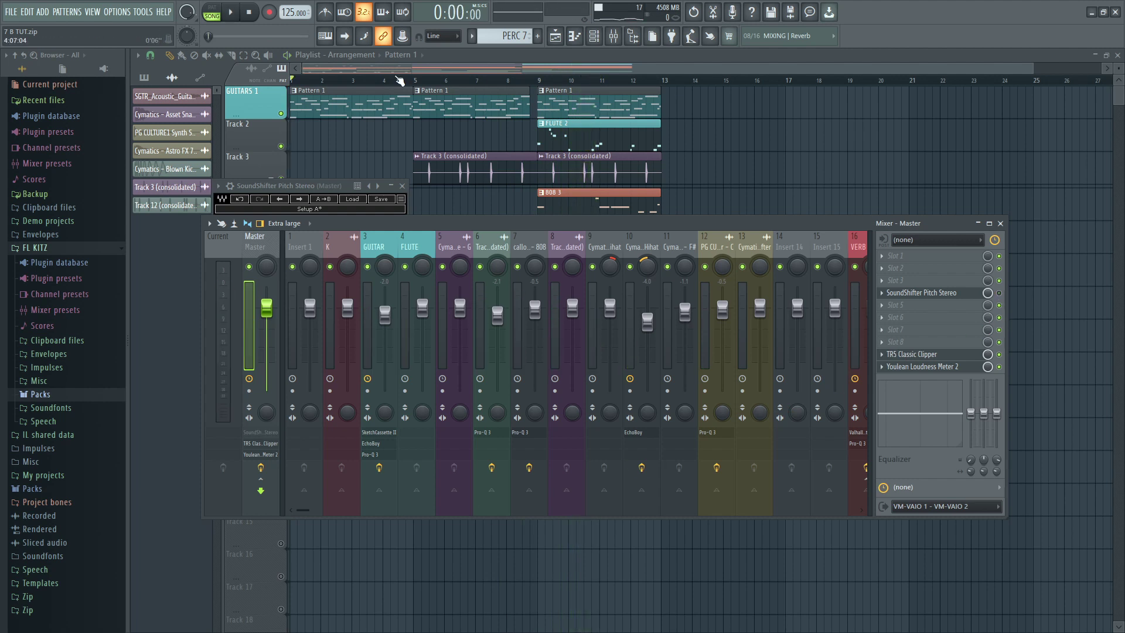